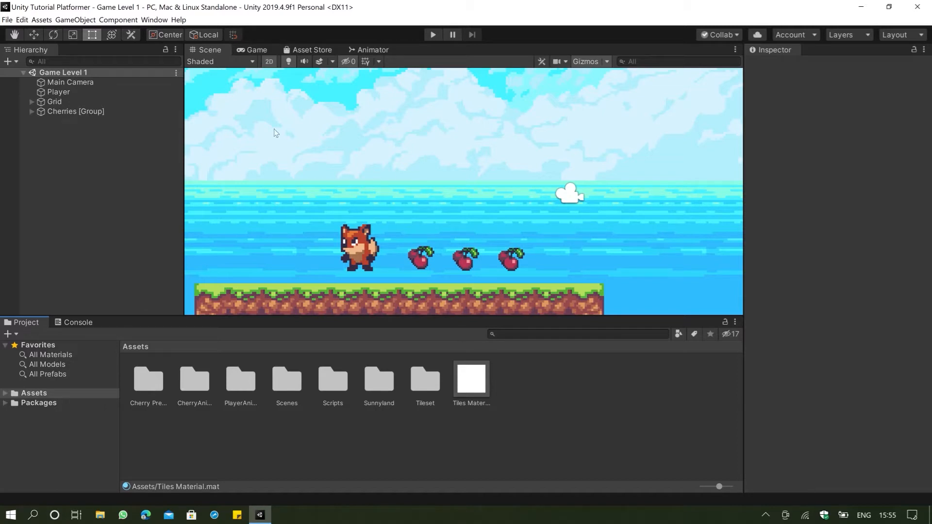
Install the Cinemachine 2.3.4 package from the Unity Registry and close the Package Manager
click(153, 20)
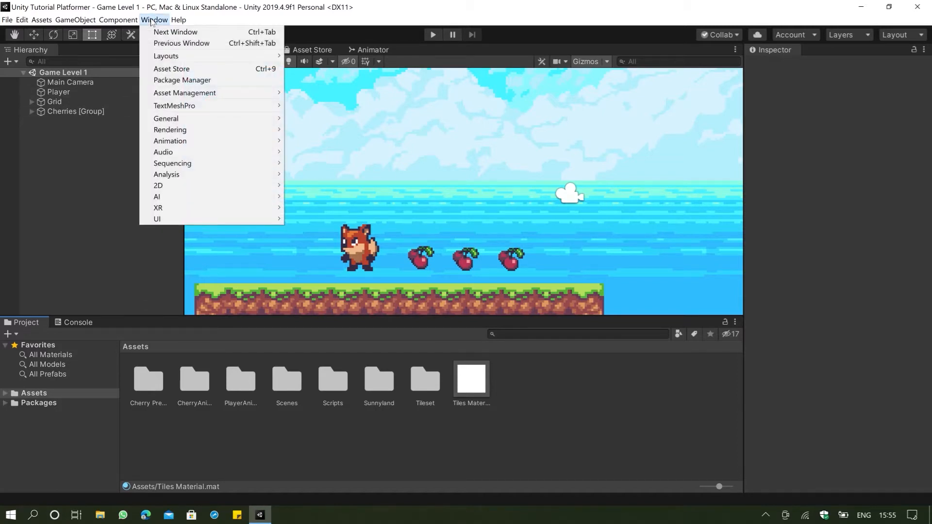
mouse_move(181, 92)
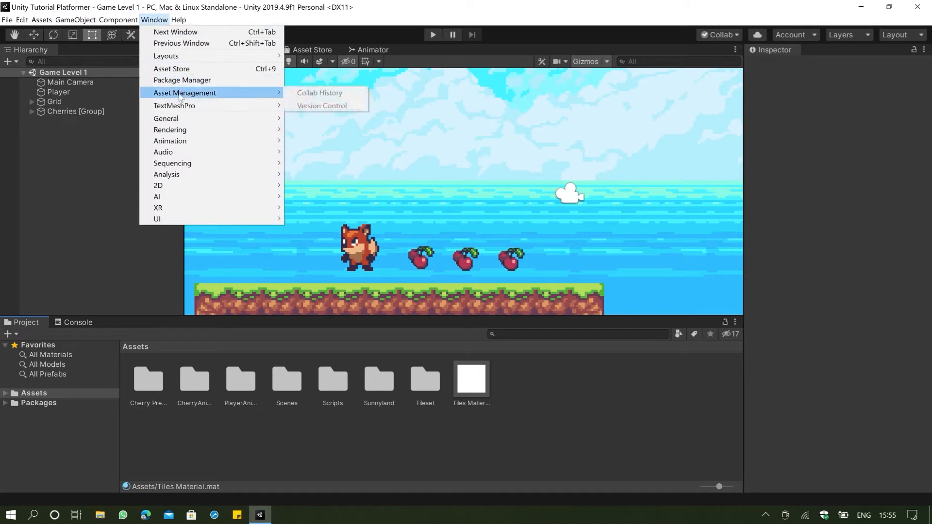
click(181, 84)
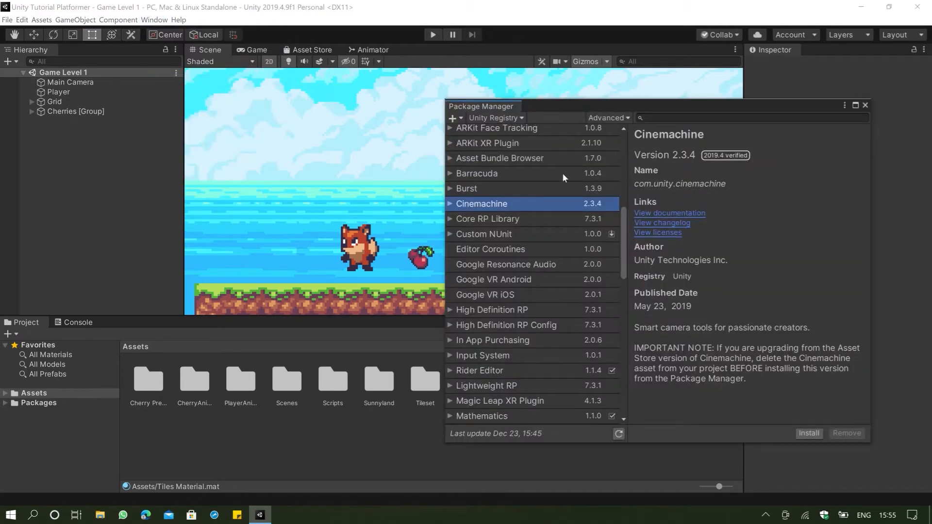
scroll(532, 224, up, 6)
scroll(516, 189, down, 7)
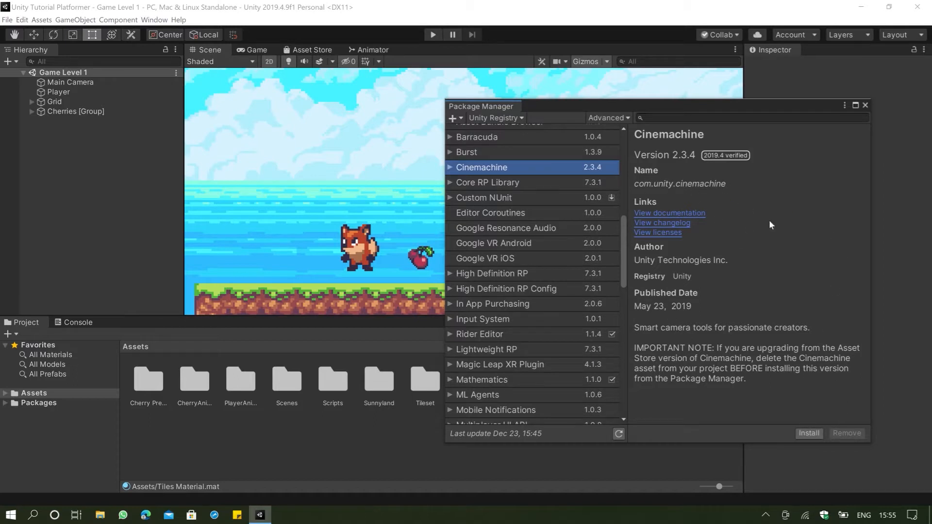
click(813, 432)
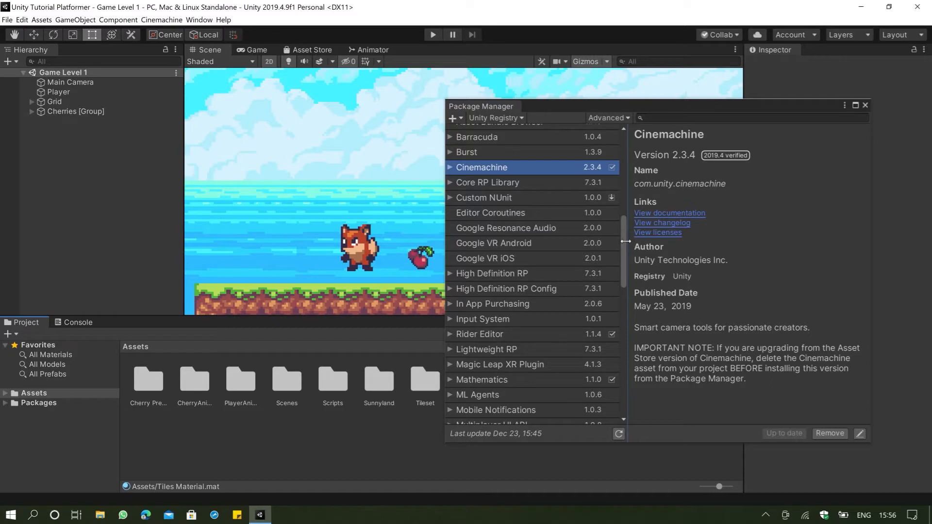
click(865, 105)
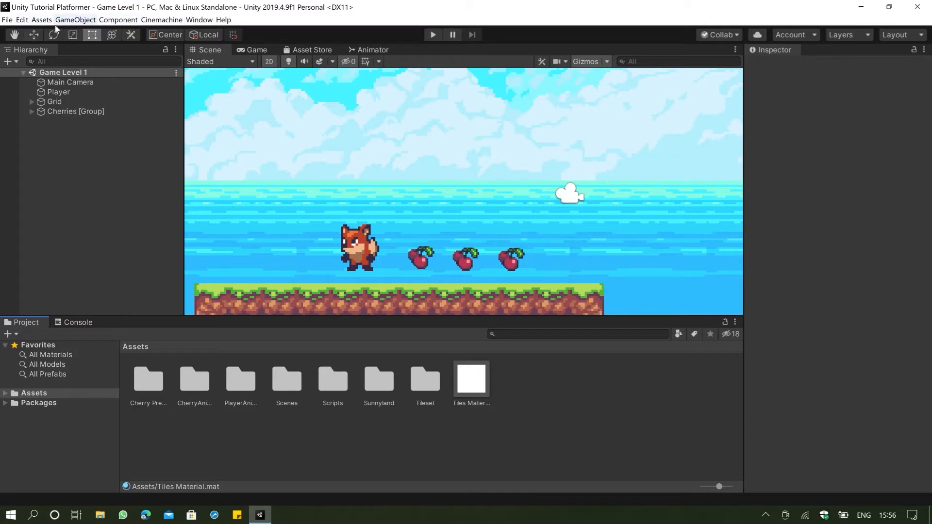
Create a Cinemachine 2D camera in the scene and check its settings and the CinemachineBrain component on Main Camera
click(155, 20)
click(156, 20)
click(156, 21)
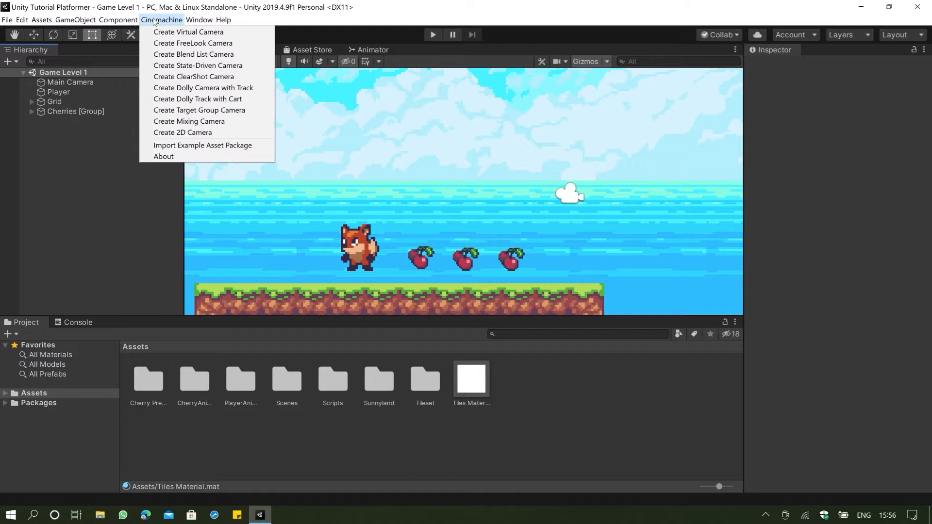
click(162, 133)
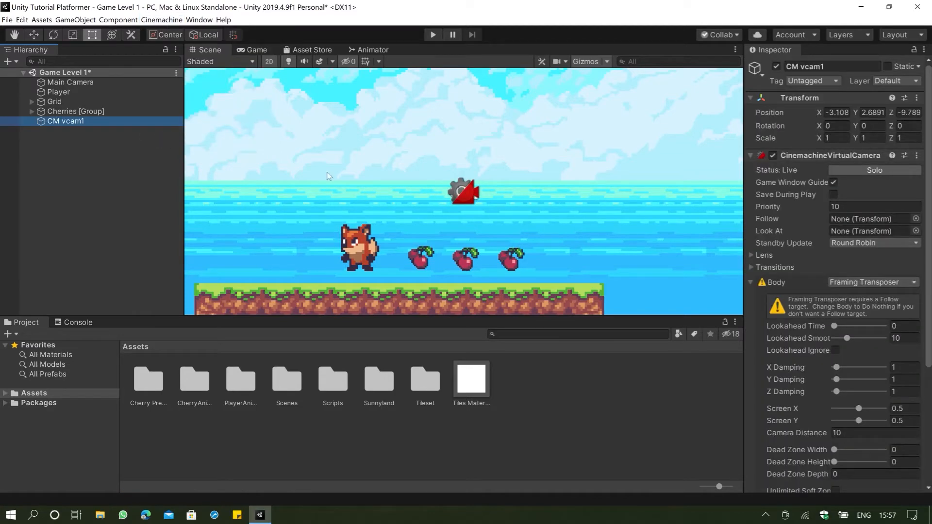
scroll(880, 340, down, 5)
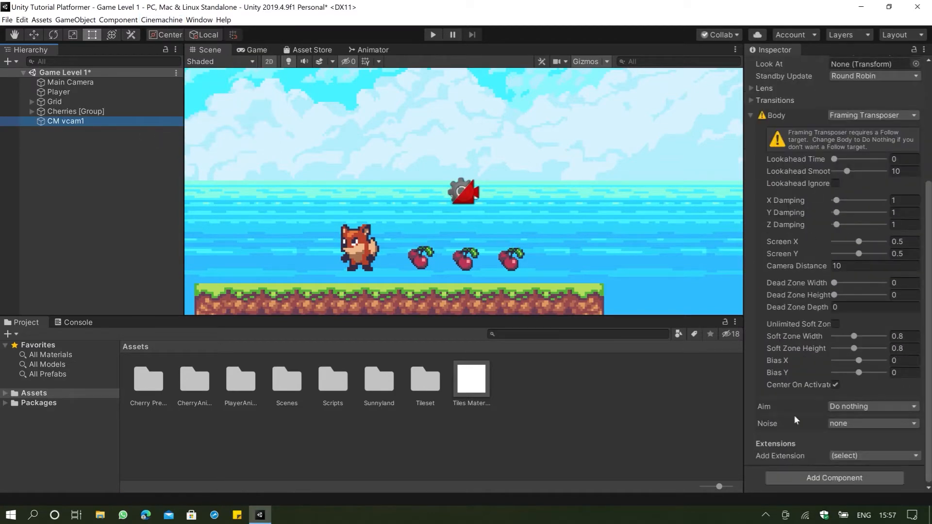
scroll(848, 182, up, 5)
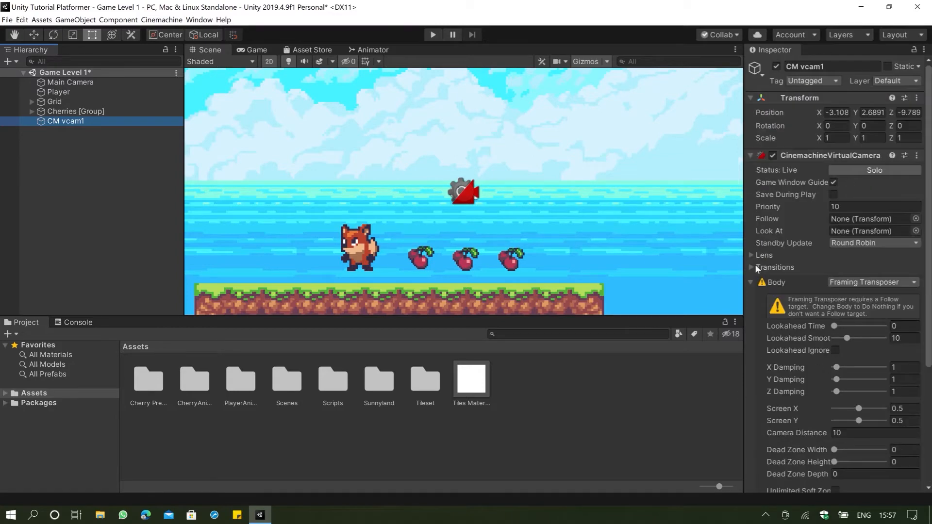
click(70, 82)
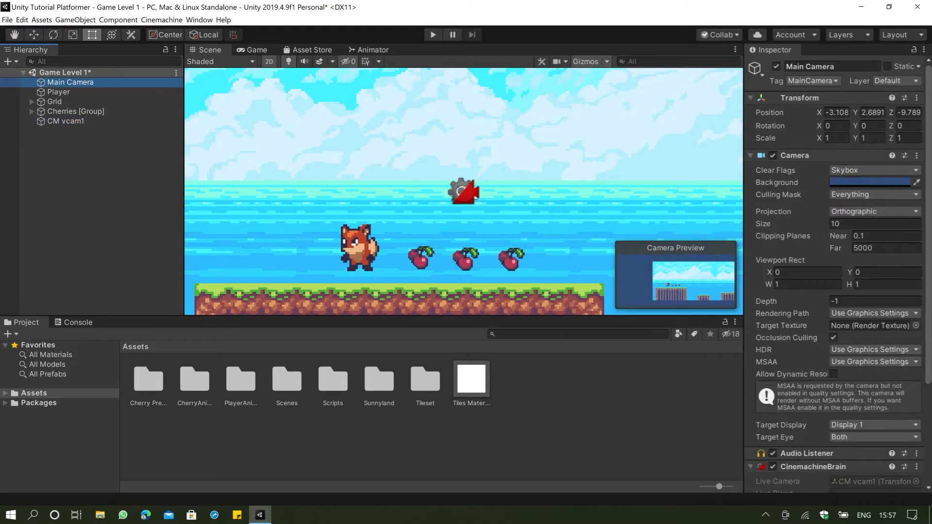
scroll(815, 339, down, 5)
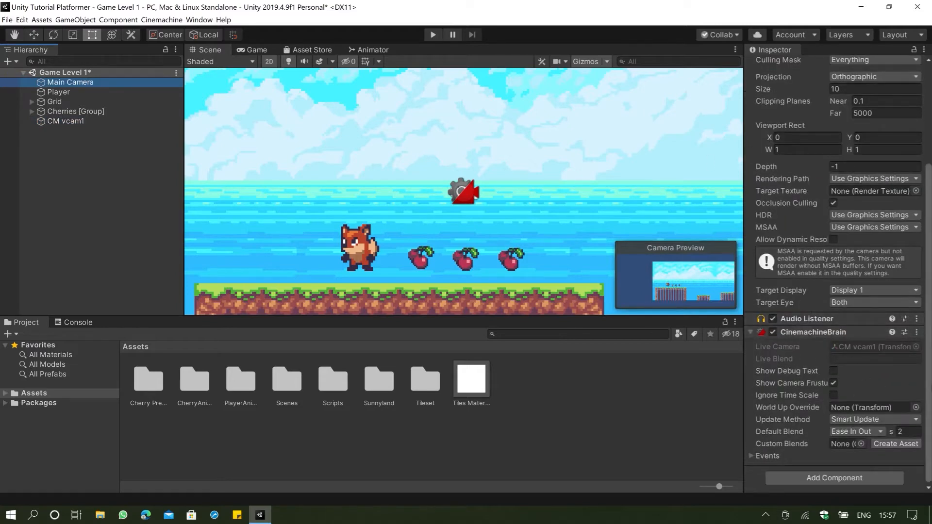
Assign the Player object as the Follow target of the CM vcam1 virtual camera
click(22, 122)
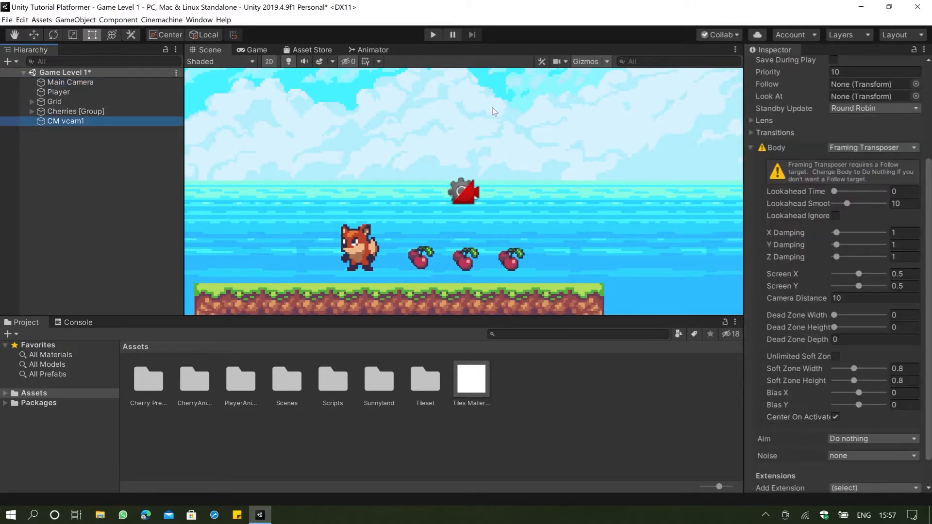
scroll(819, 223, up, 5)
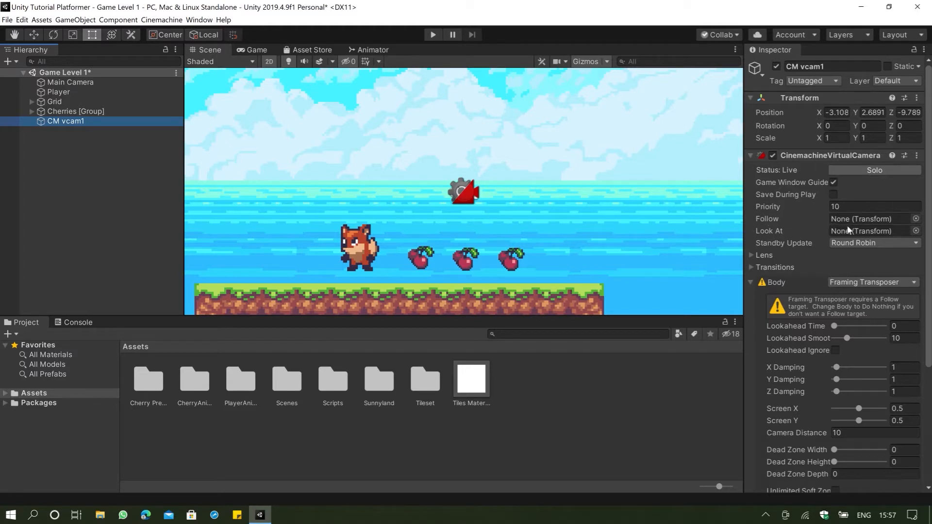
click(60, 93)
drag(61, 99, 849, 222)
scroll(356, 254, down, 1)
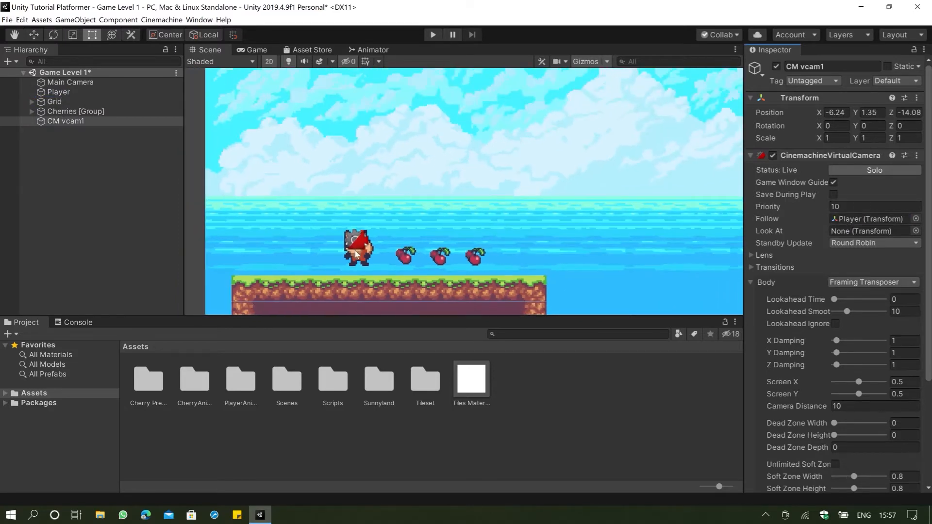
scroll(356, 253, down, 1)
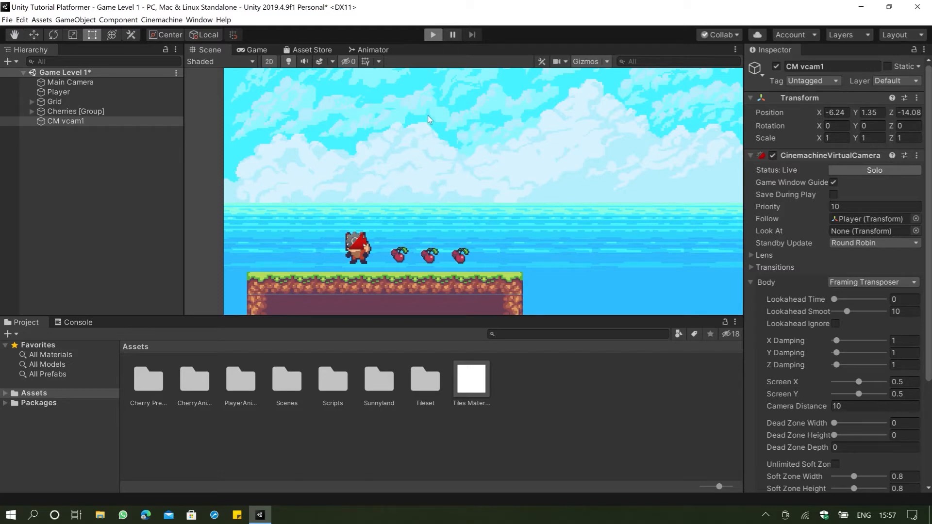
Play-test the level by running and jumping the fox across the platforms to check how the camera follows, and stop play mode
key(ctrl+p)
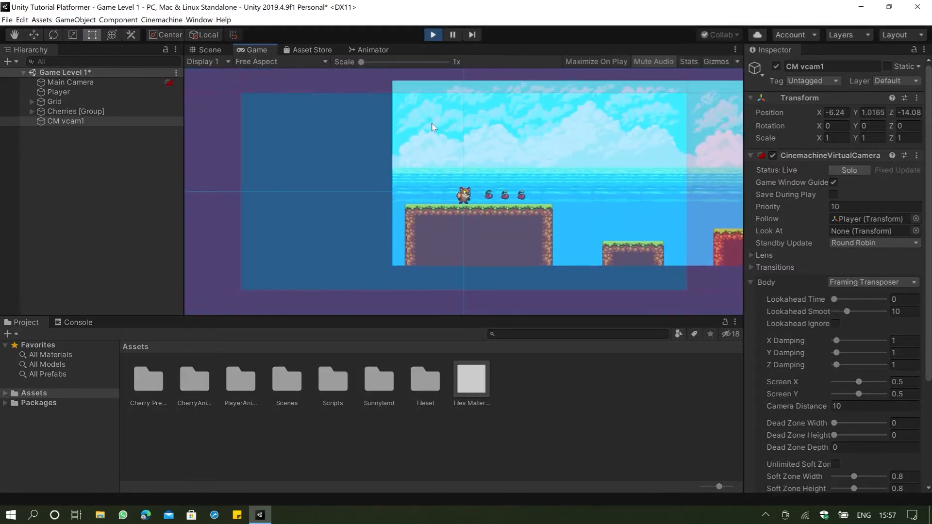
key(Right)
key(Left)
key(Right)
key(space)
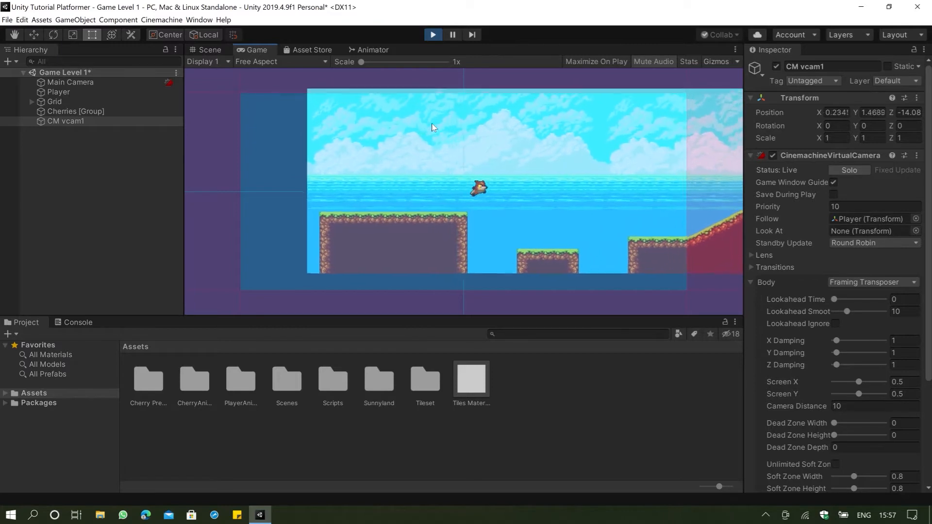
key(Left)
key(Right)
key(space)
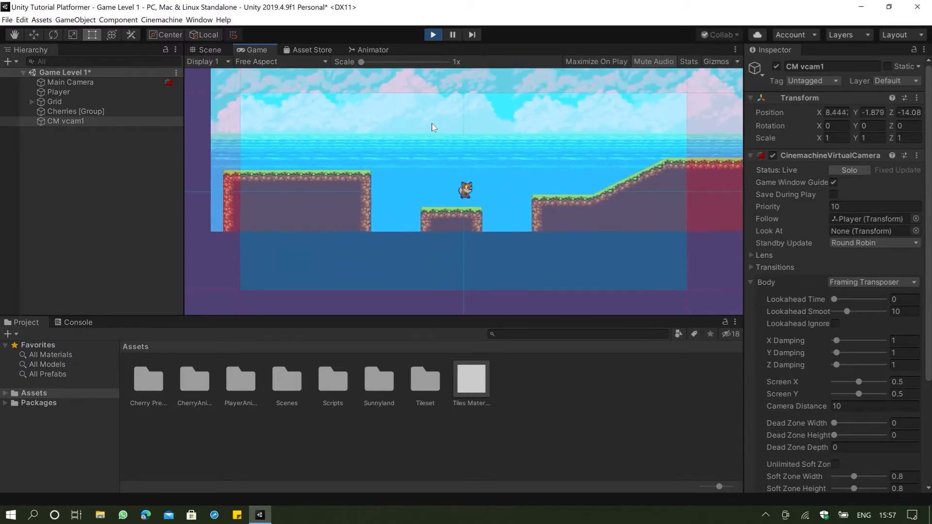
key(Right)
key(space)
key(Left)
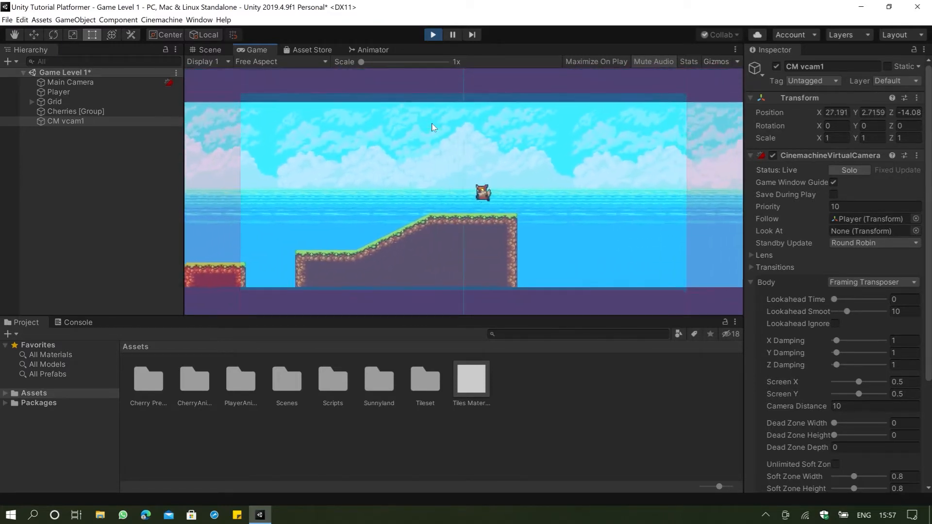
key(ctrl+p)
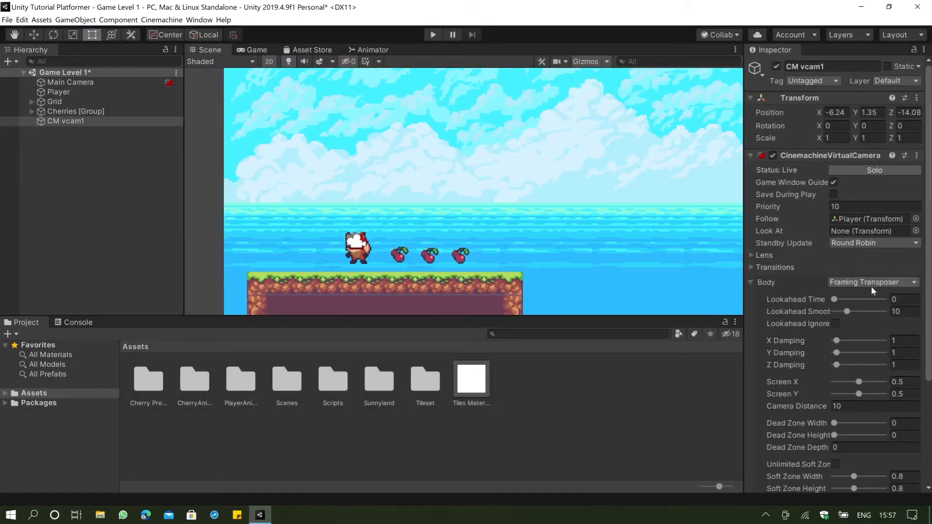
Check the camera framing briefly in play mode and set the virtual camera's lens Orthographic Size to 6
click(431, 34)
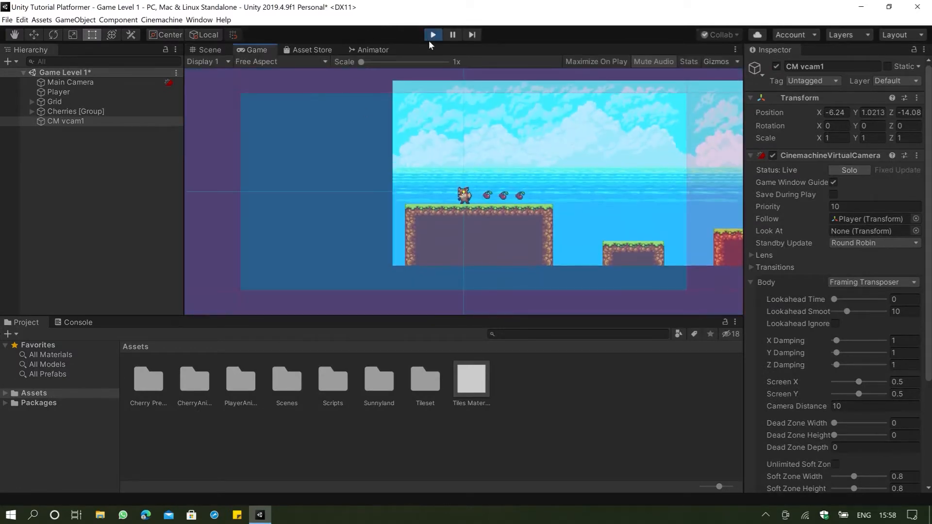
click(431, 37)
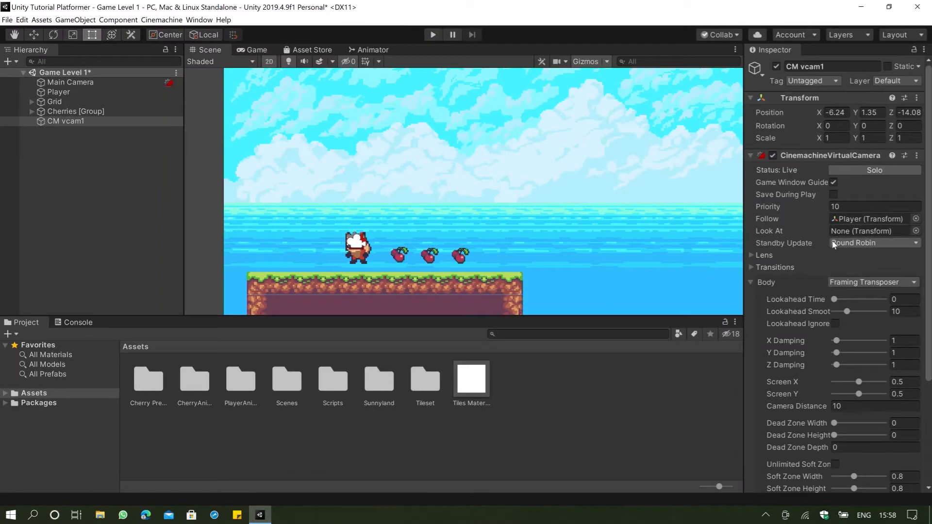
click(750, 255)
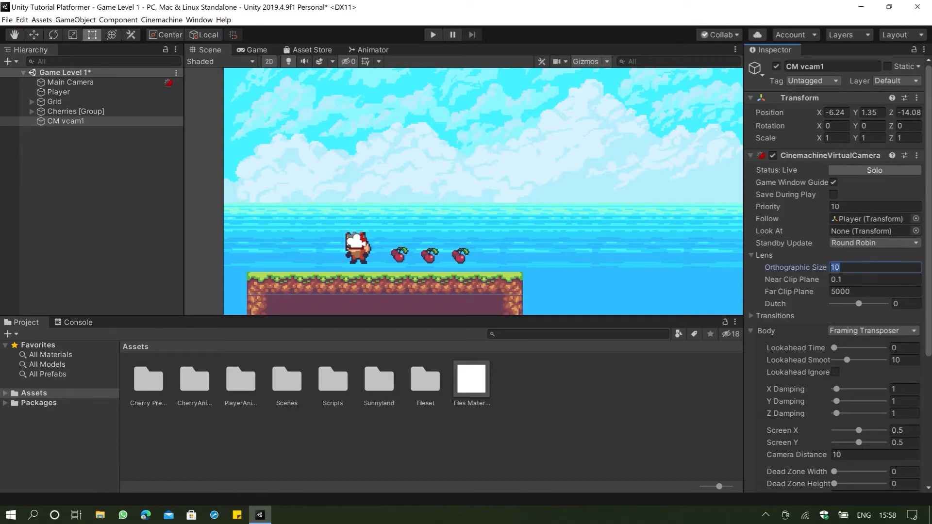
Play-test the new camera zoom by moving the fox back and forth past the cherries and jumping off the first platform
click(433, 35)
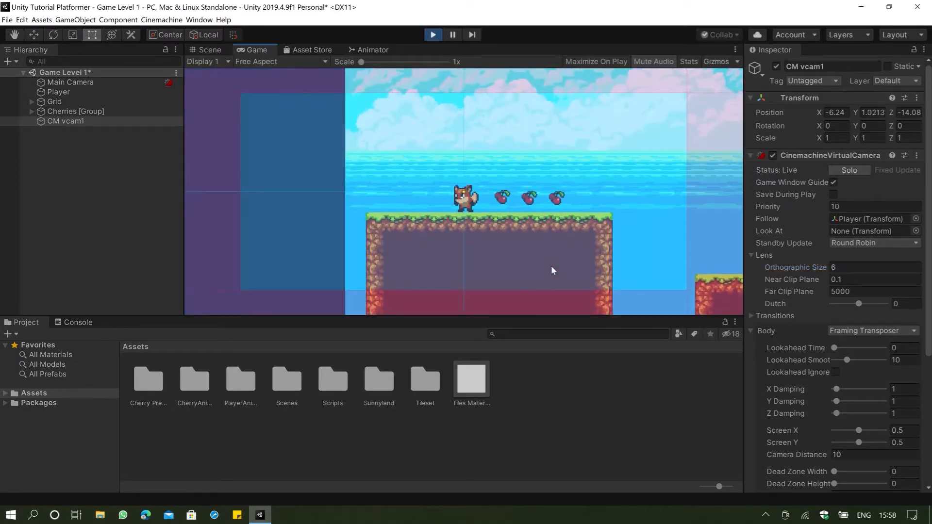
key(Right)
key(Left)
key(Right)
key(Left)
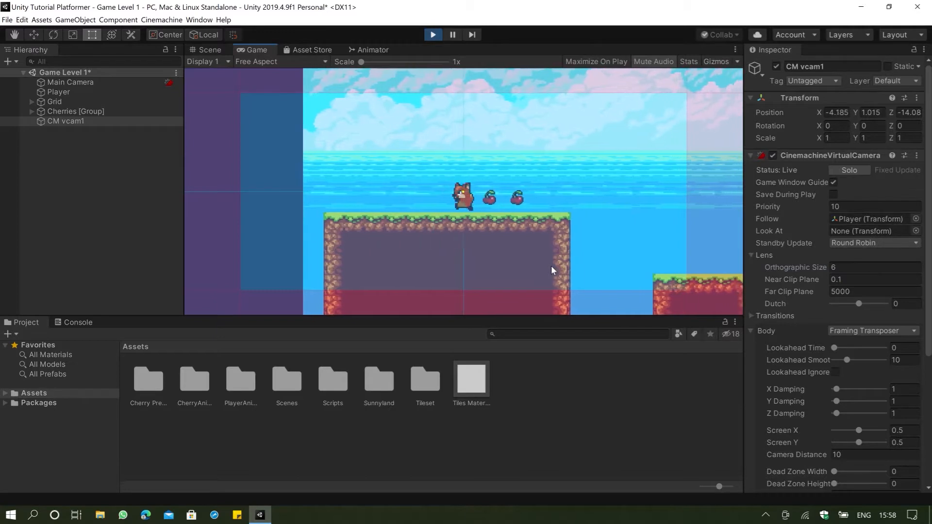
key(Right)
key(space)
key(Left)
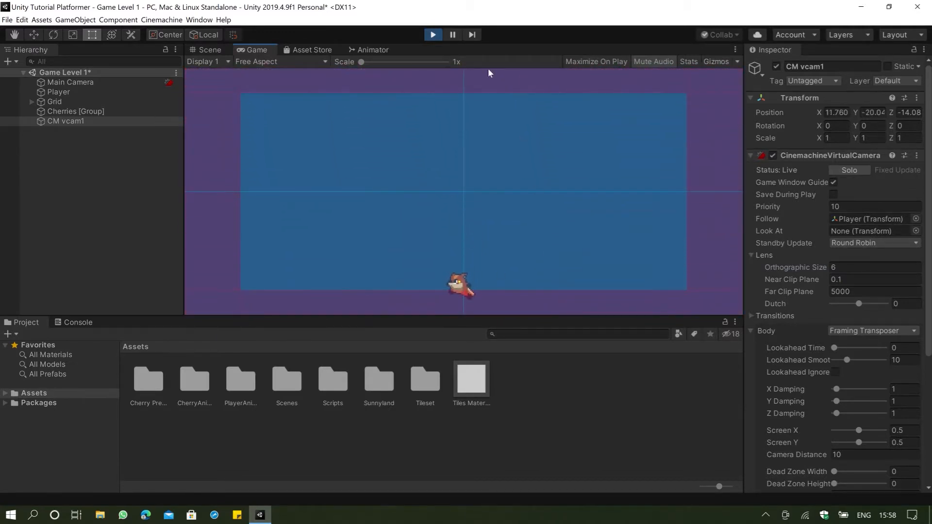
click(433, 34)
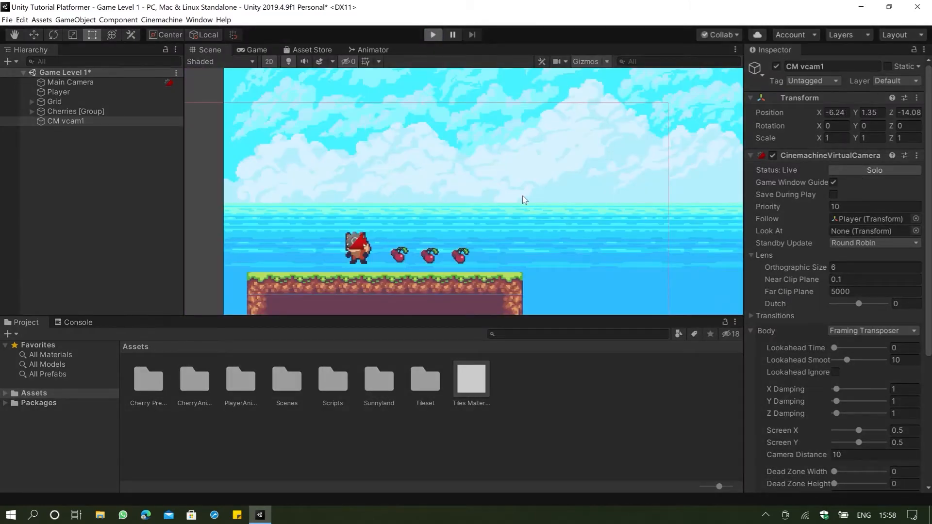
Replay the level, jumping the fox onto the small middle platform and towards the sloped one, and stop play mode
key(ctrl+p)
key(Right)
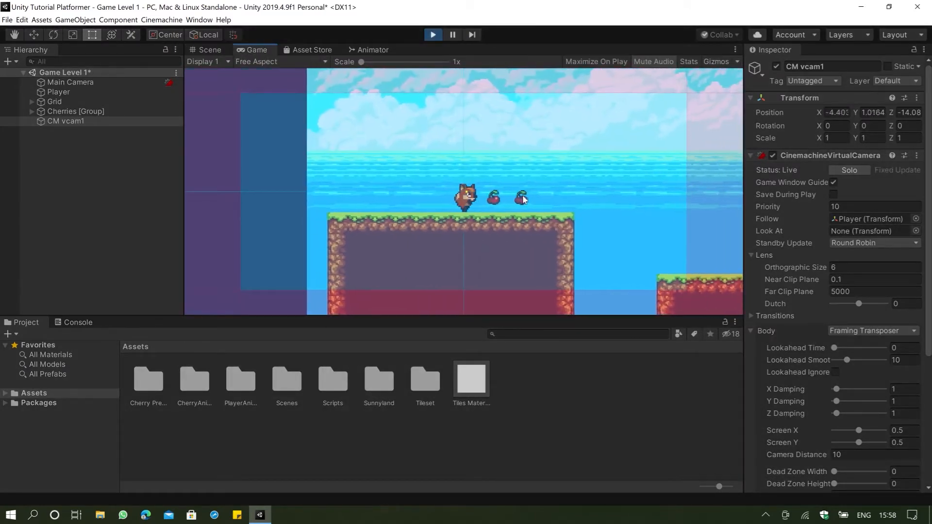
key(space)
key(Left)
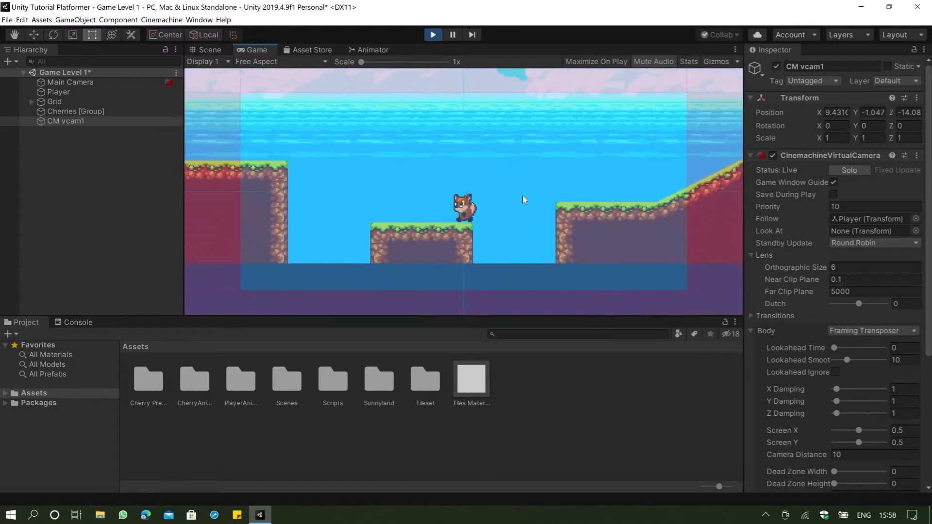
key(Right)
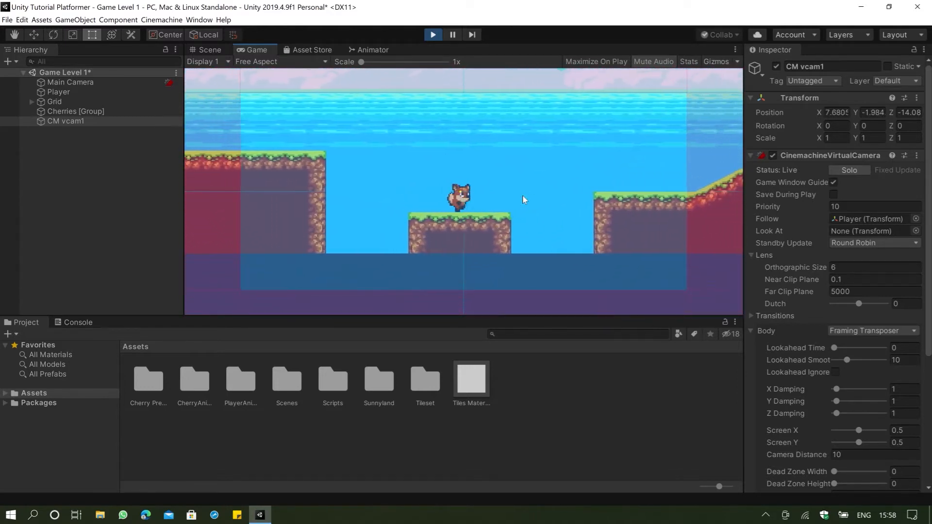
key(Right)
key(space)
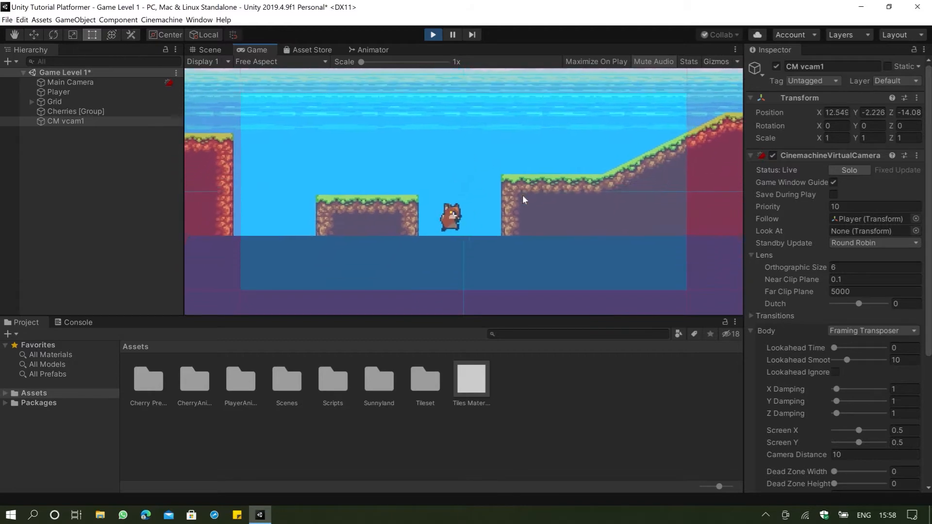
click(432, 39)
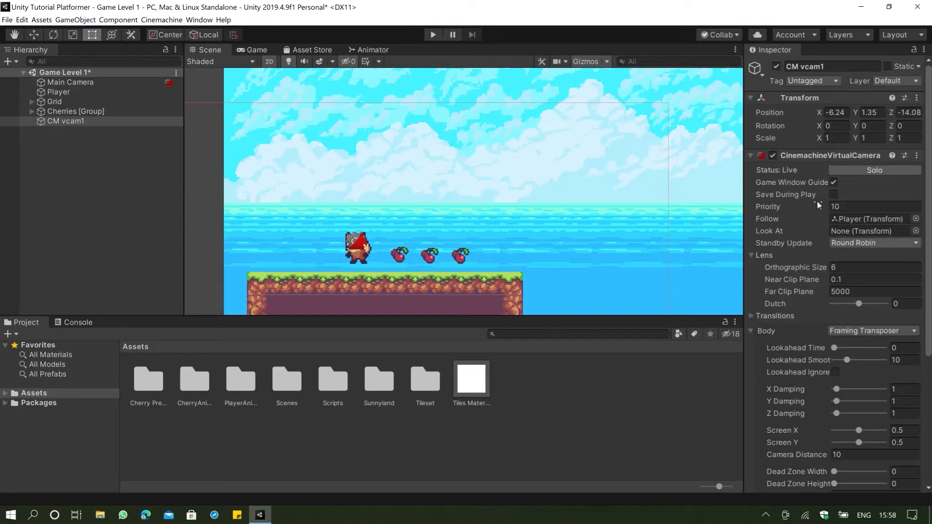
Enter play mode and set the virtual camera's Lookahead Time to its maximum of 1
scroll(821, 286, down, 5)
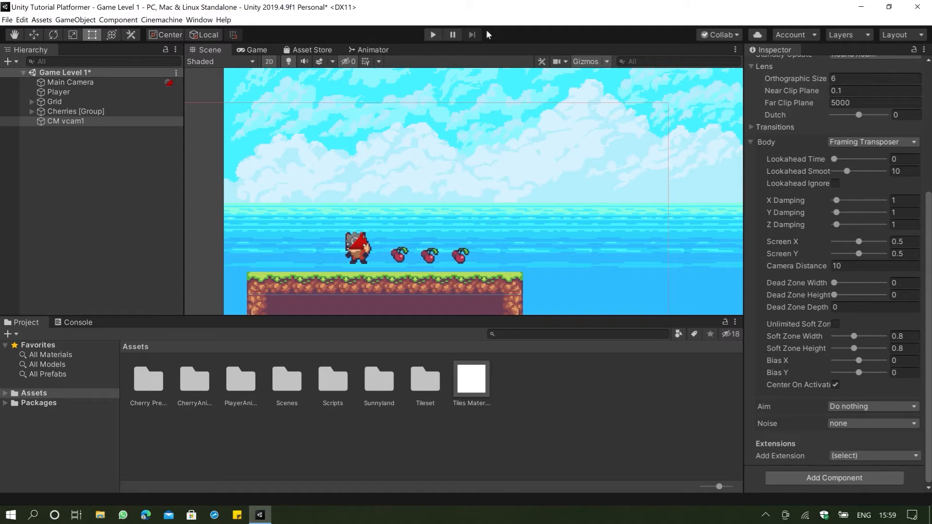
click(439, 34)
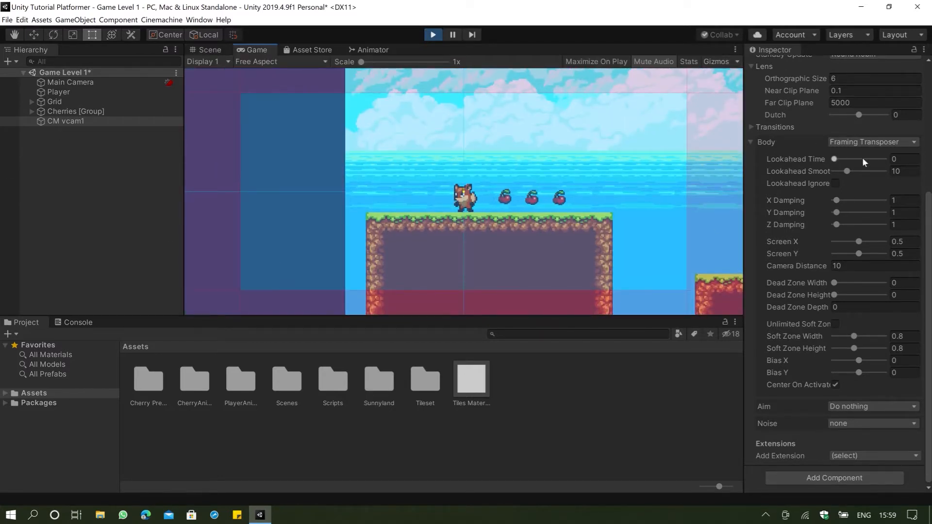
click(901, 160)
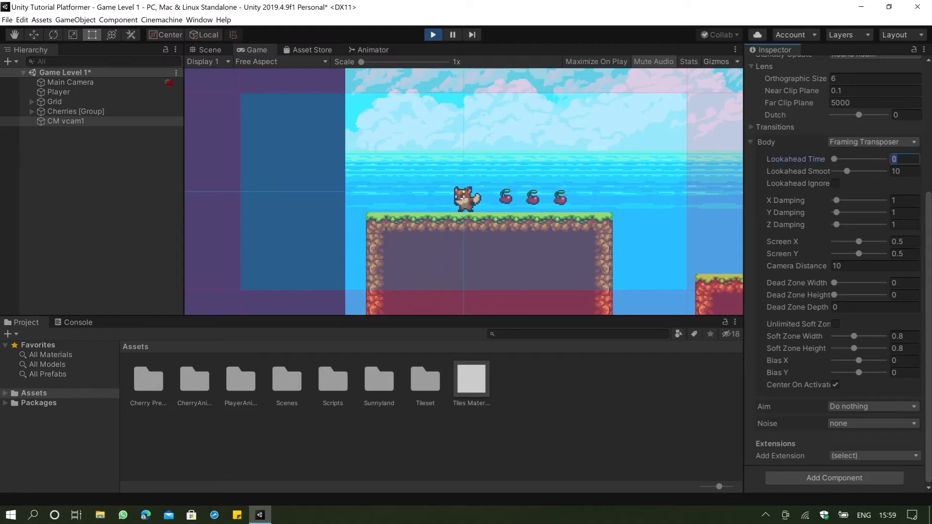
text(3)
click(648, 186)
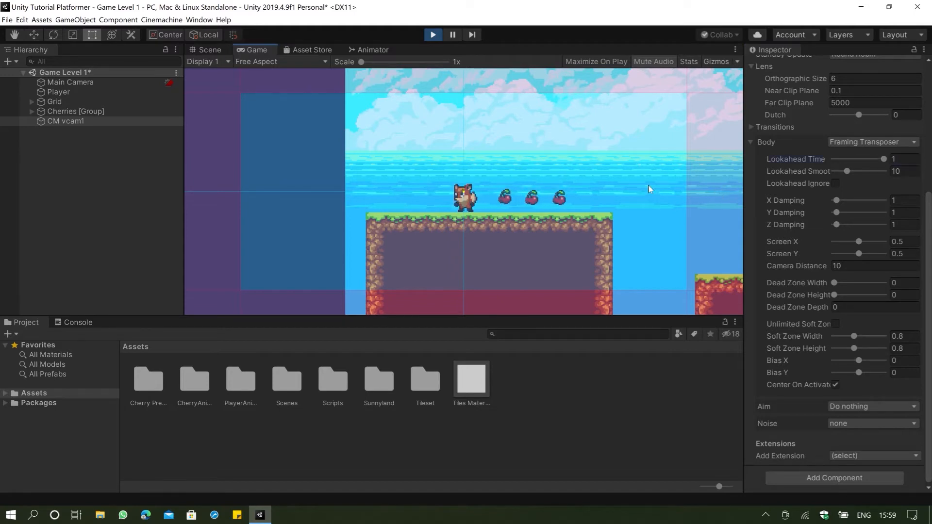
Play-test the maximum lookahead by running the fox back and forth along the first platform
key(Right)
key(Left)
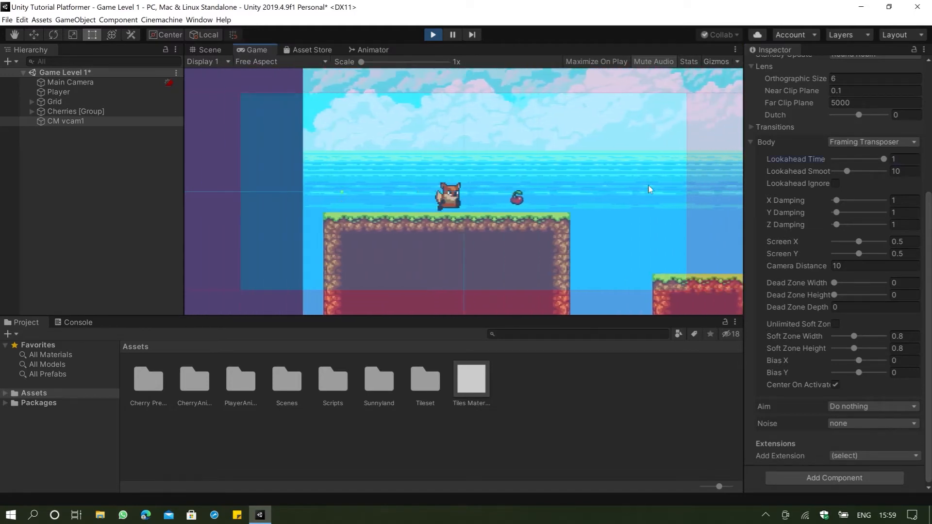
key(Right)
key(Left)
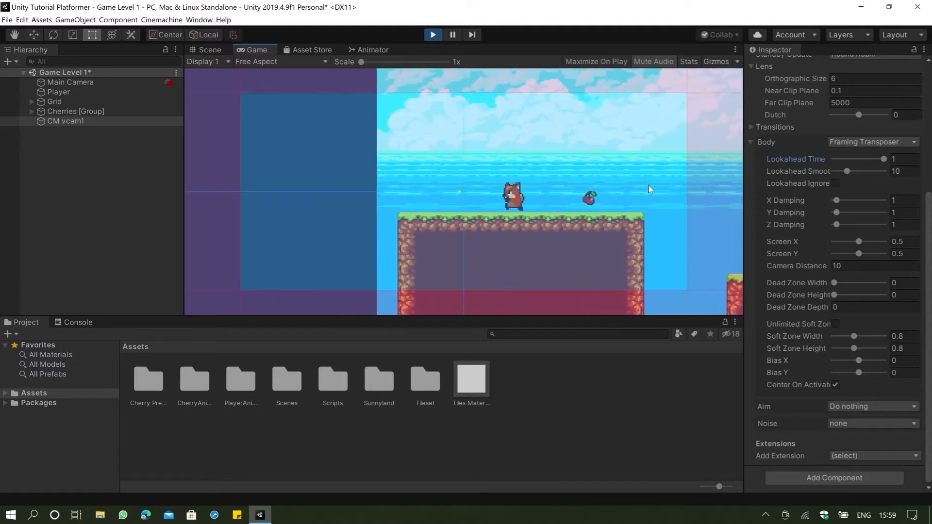
key(Right)
key(Right)
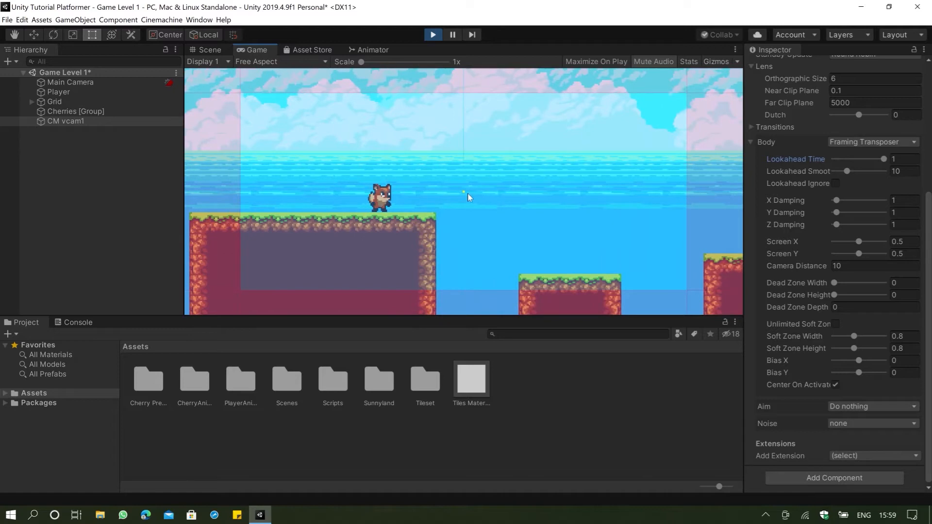
key(Left)
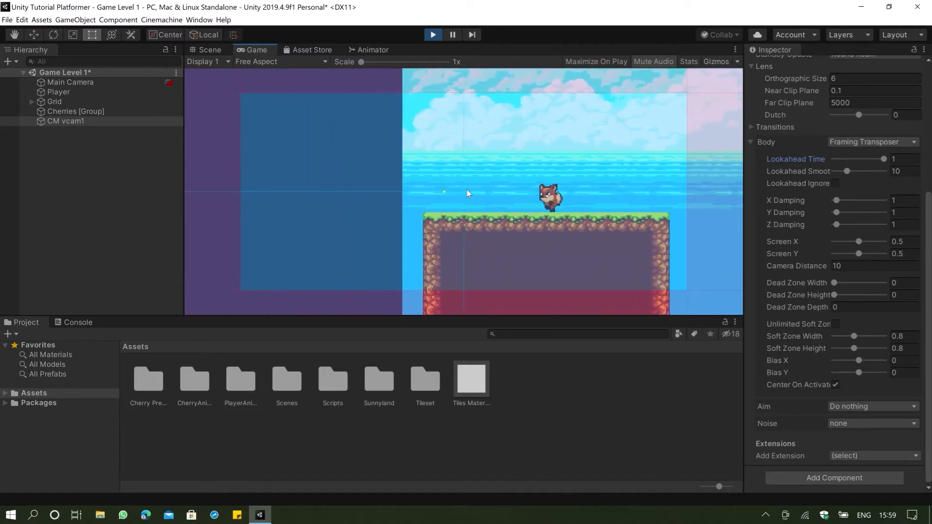
key(Right)
key(Left)
key(Right)
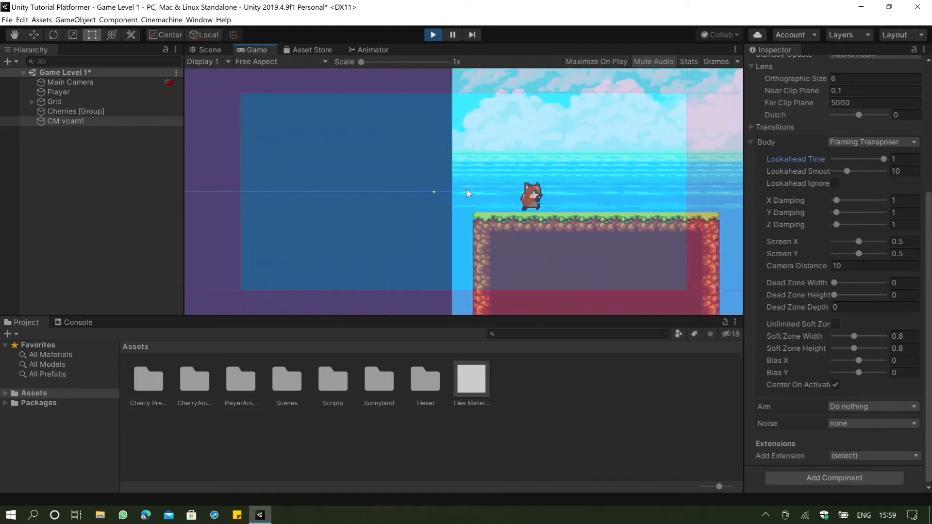
key(Right)
key(Left)
key(Right)
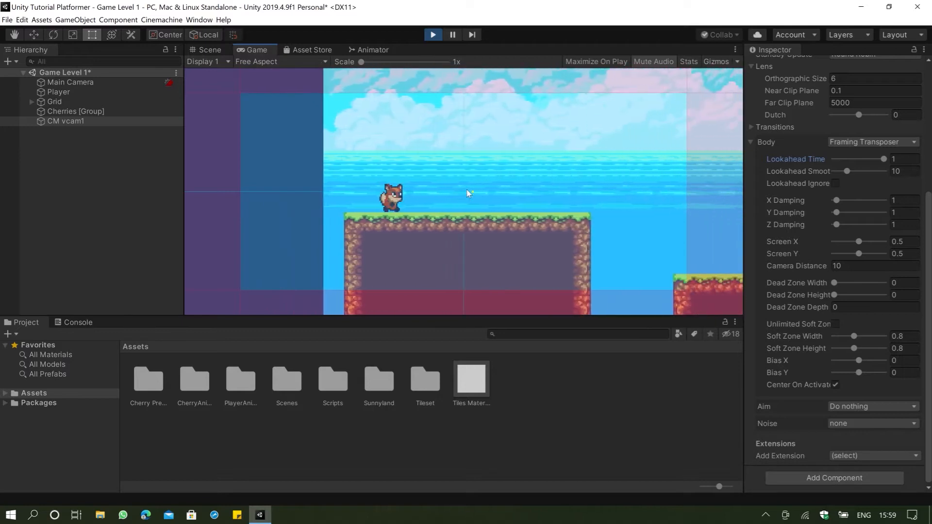
Make the fox jump in place on the first platform to check how the lookahead affects vertical camera movement
key(space)
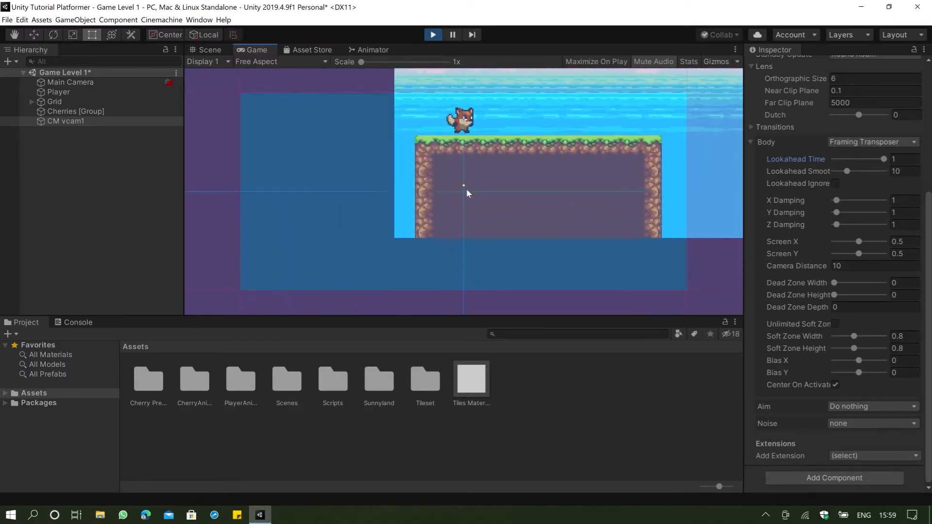
key(space)
key(space)
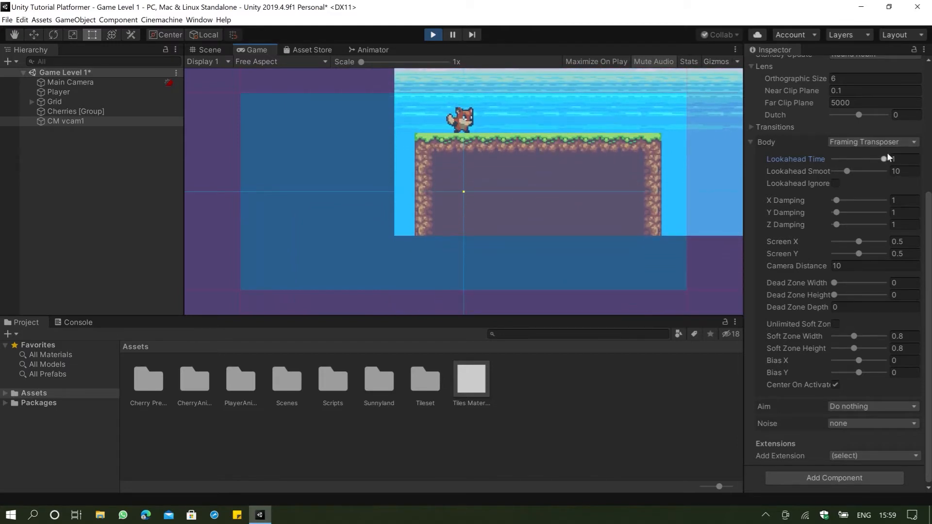
Reduce Lookahead Time to 0.12 in play mode and run the fox back and forth on the first platform
drag(885, 160, 843, 164)
click(567, 161)
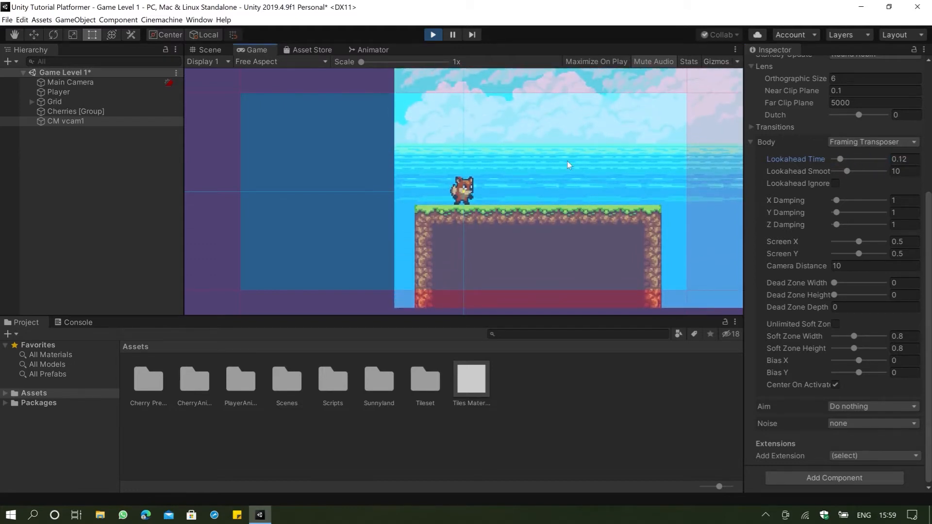
key(Right)
key(Left)
key(Right)
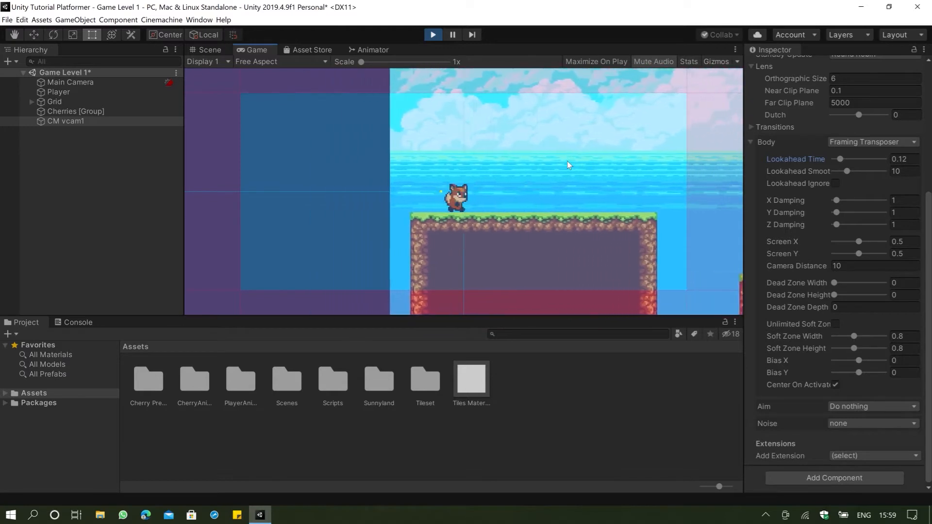
Play-test the reduced lookahead by jumping the fox across the gap to the sloped platform and running and jumping along it
key(space)
key(Right)
key(Right)
key(space)
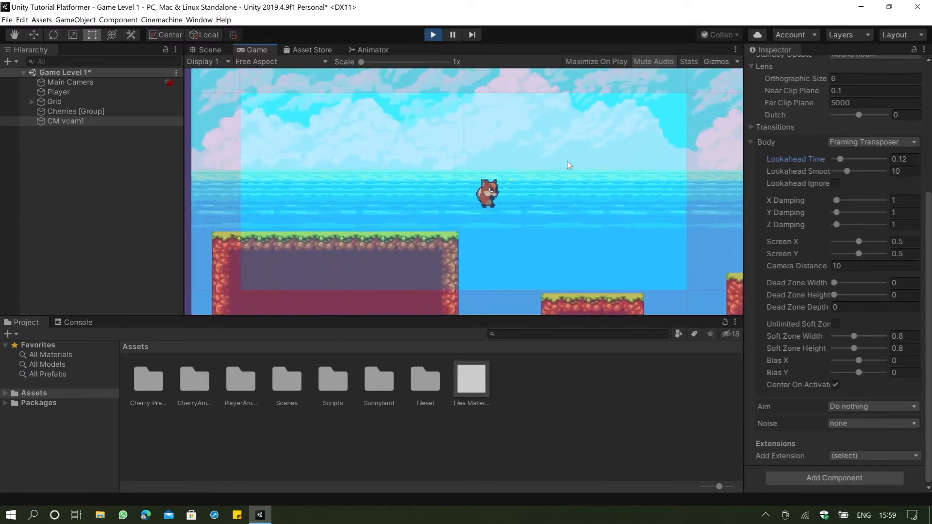
key(Right)
key(space)
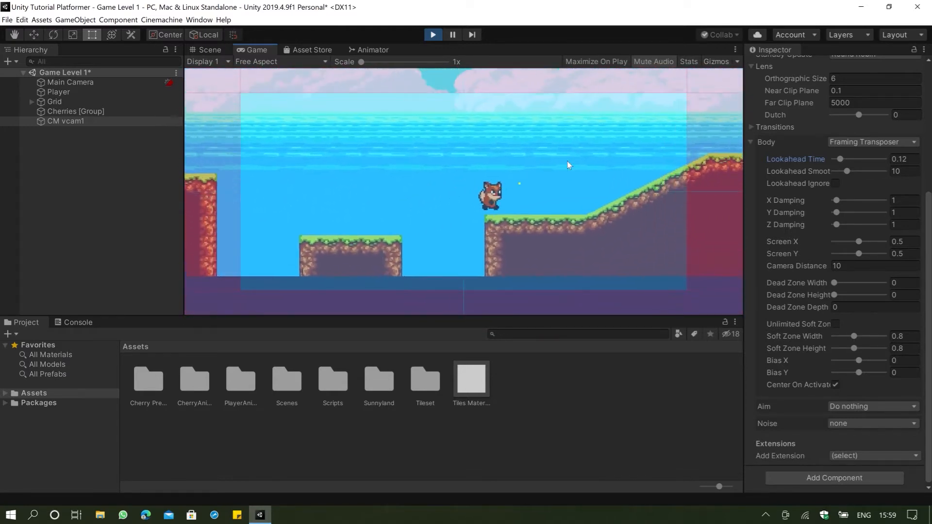
key(Right)
key(space)
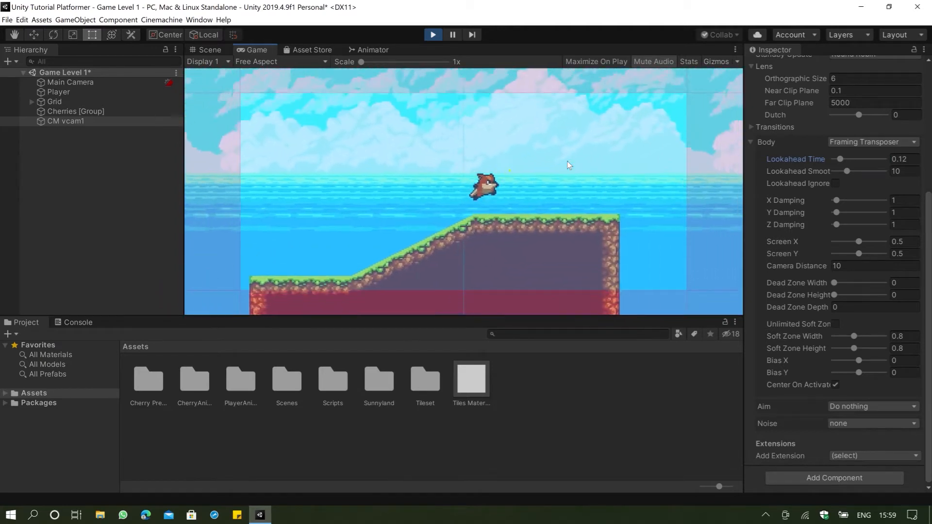
key(Right)
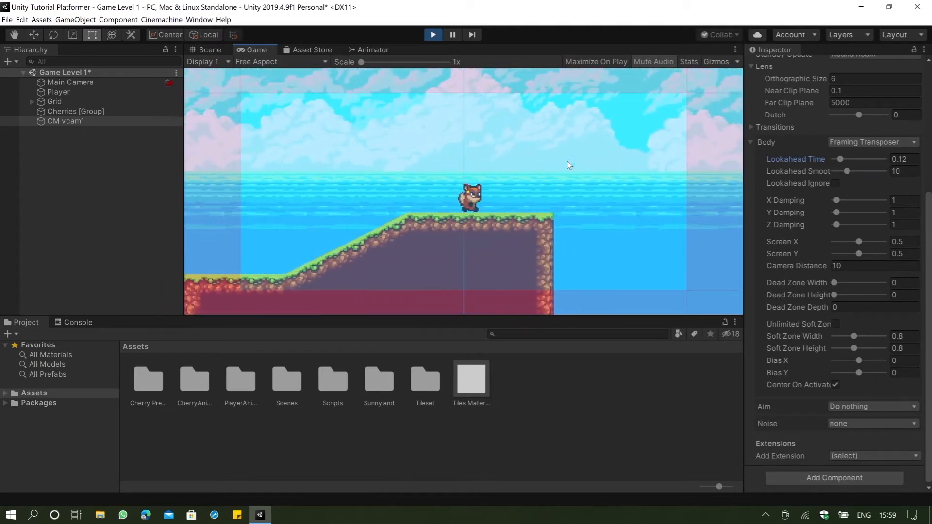
key(Left)
key(space)
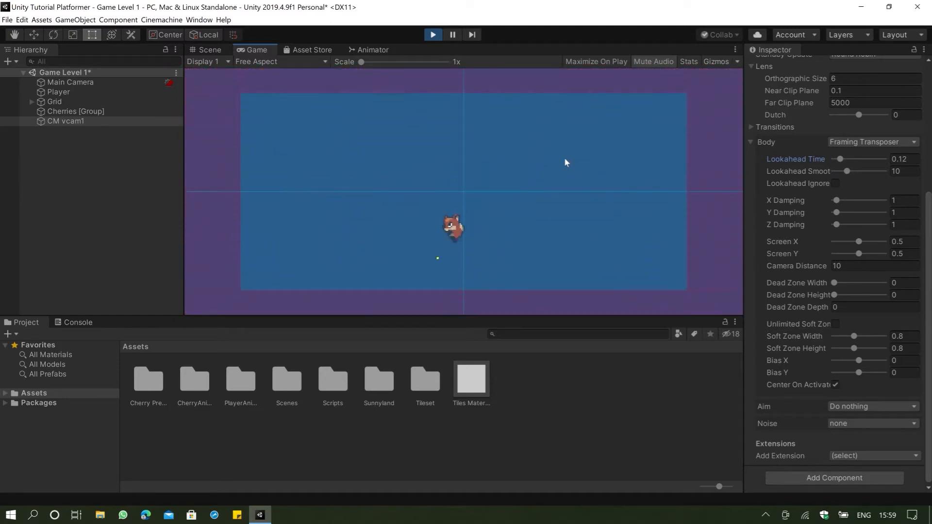
Stop play mode, set the virtual camera's Lookahead Time to 0.12, and restart the level
click(435, 38)
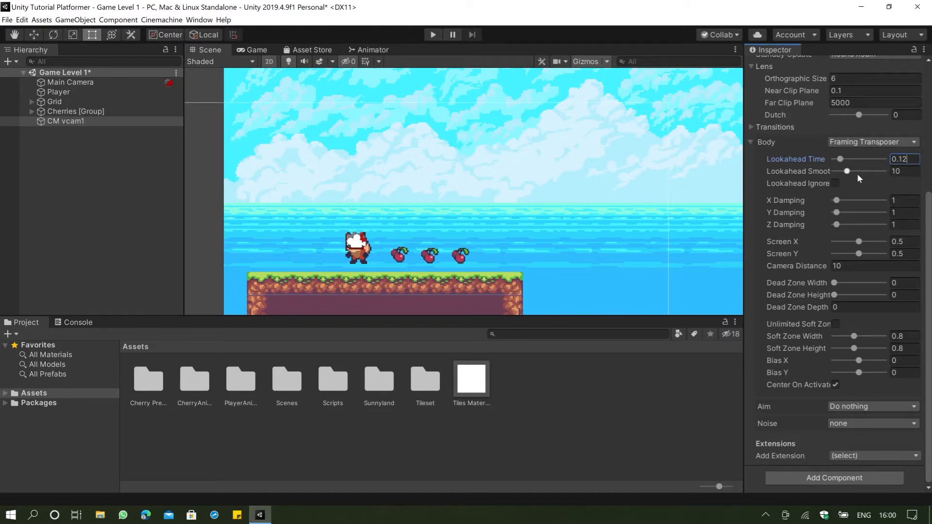
click(433, 35)
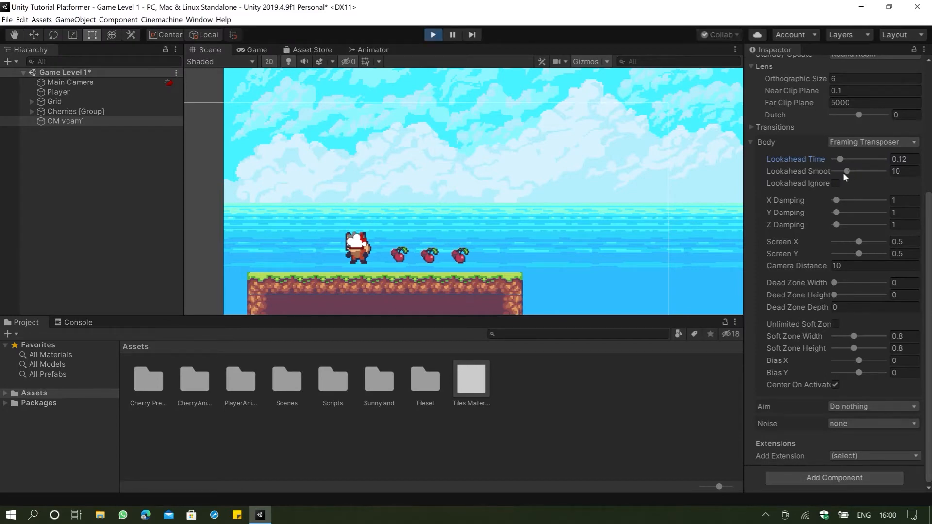
Raise Lookahead Smoothing to 15.3 in play mode and run the fox back and forth on the first platform
drag(846, 171, 858, 170)
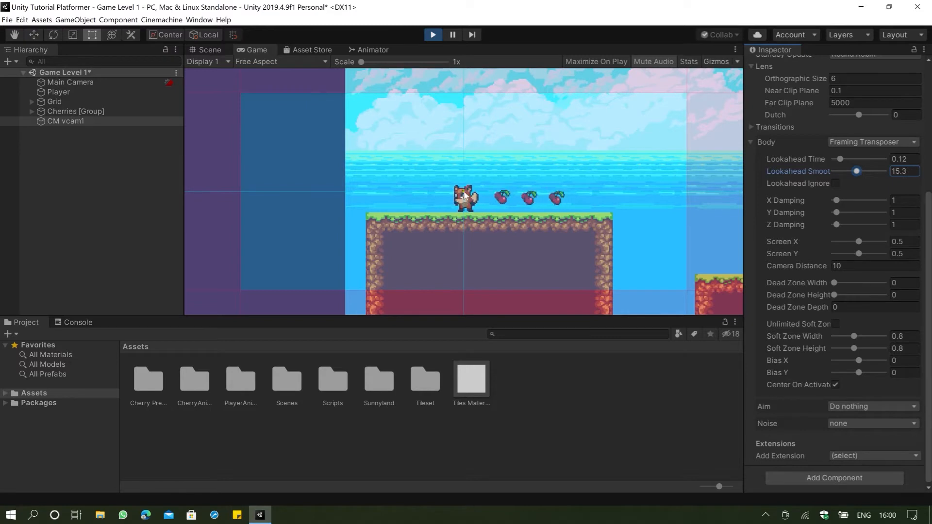
key(Right)
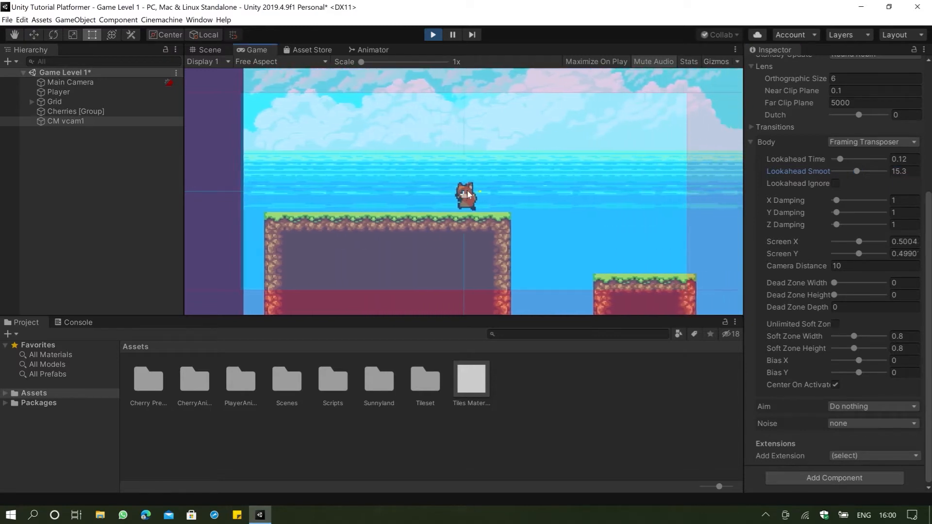
key(Left)
key(Right)
Jump the fox across the gap to the sloped platform to check the lookahead smoothing, and stop play mode
key(space)
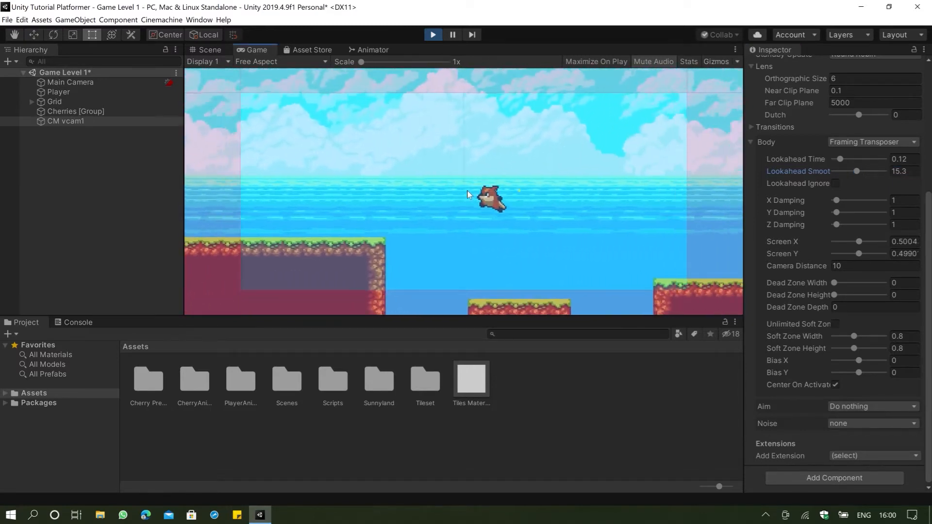
key(Left)
key(space)
key(Right)
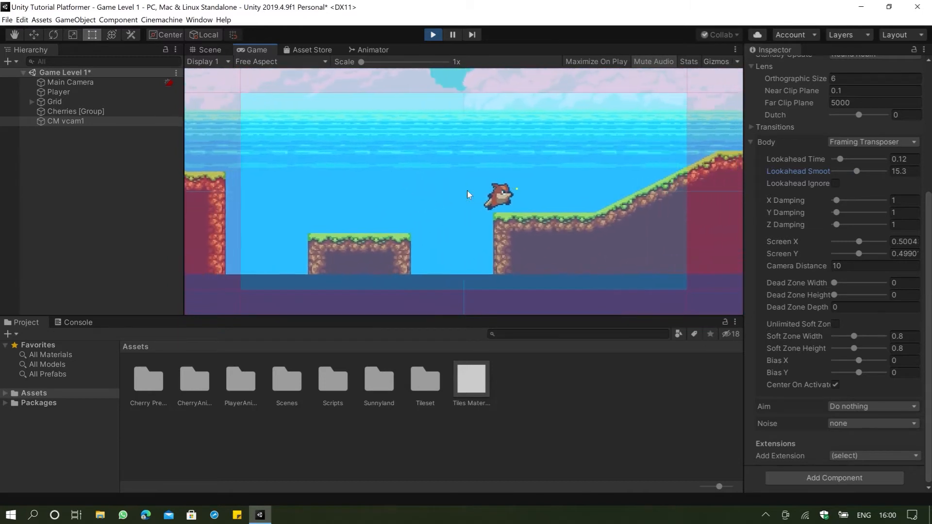
key(Left)
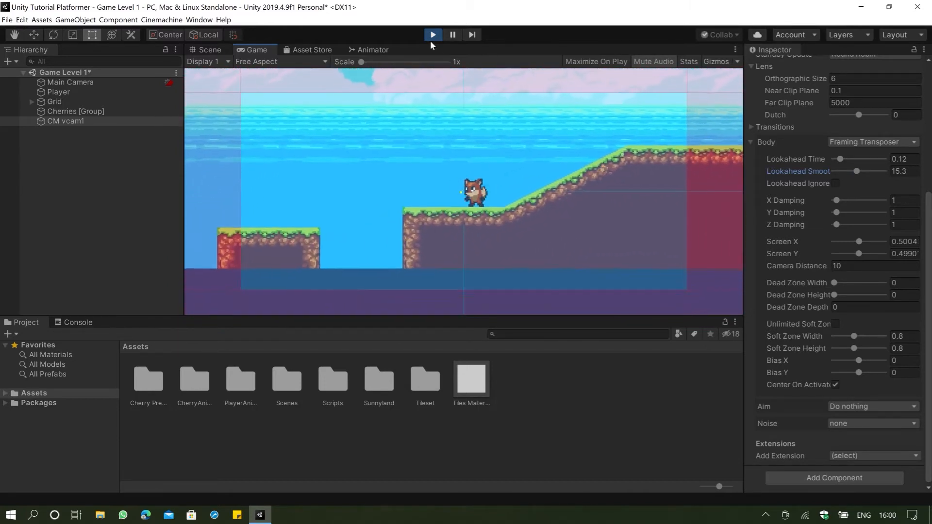
click(433, 35)
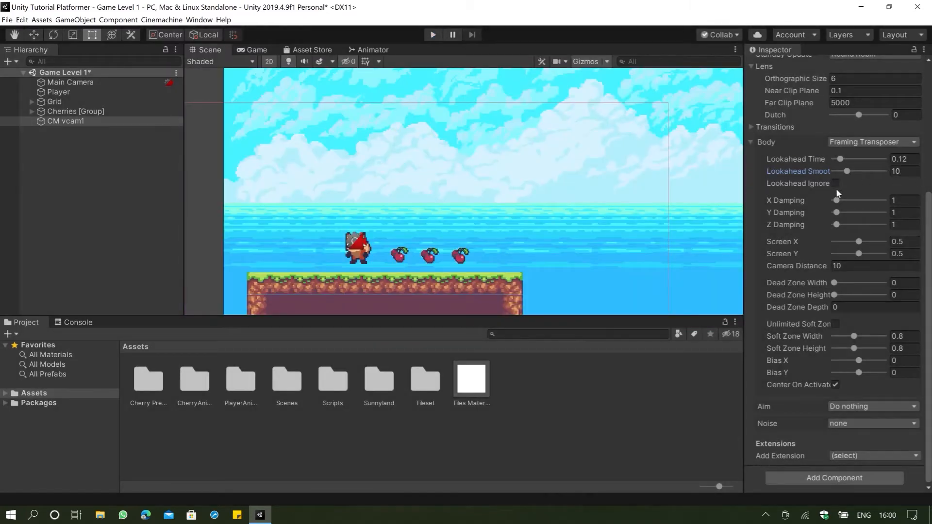
Replay the level with X Damping at 1, moving the fox back and forth along the first platform to check the horizontal camera lag
click(432, 36)
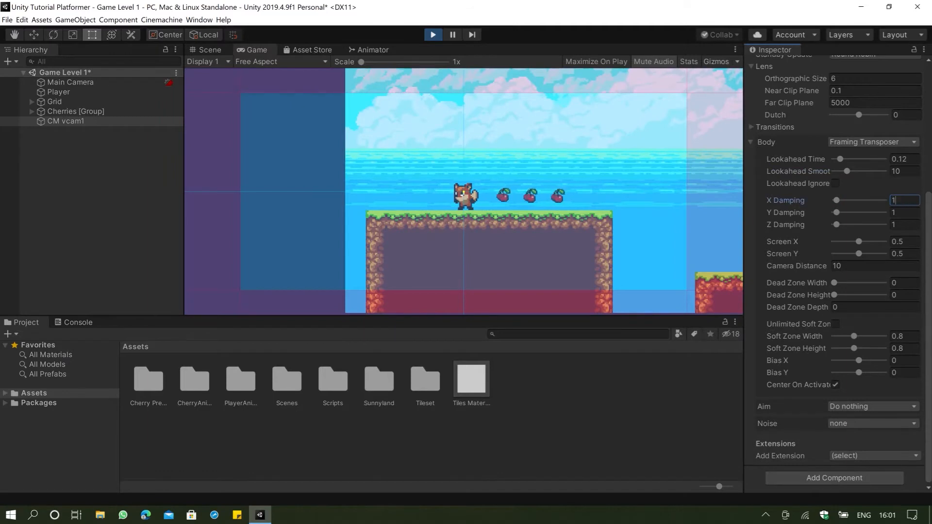
click(560, 180)
key(Right)
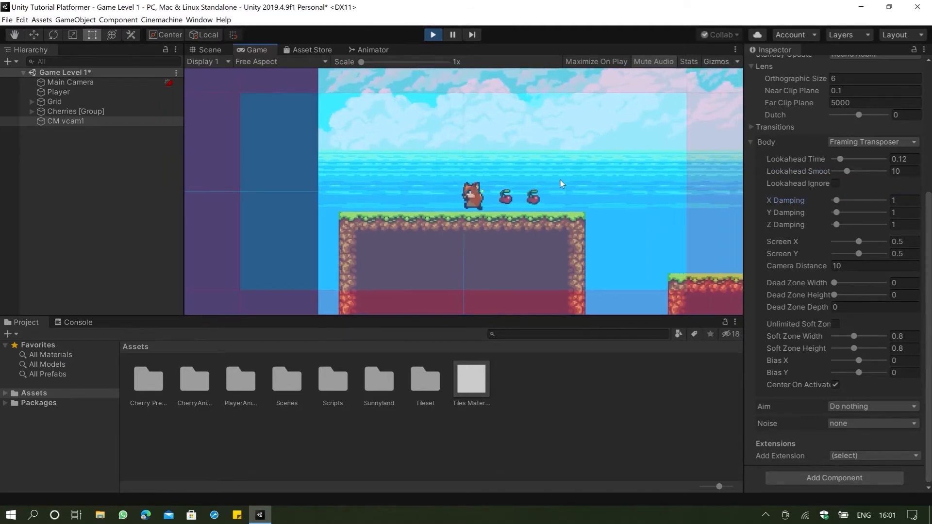
key(Left)
key(Right)
key(Left)
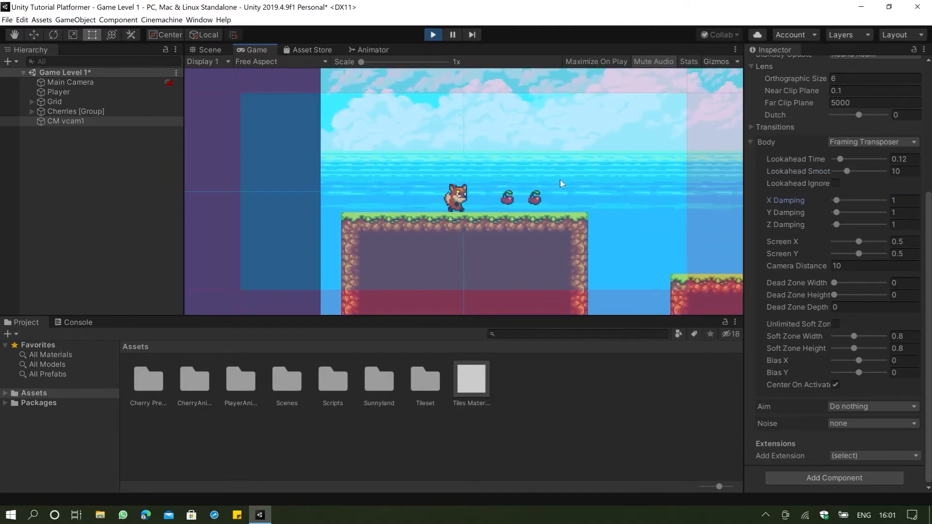
key(Right)
key(Left)
key(Right)
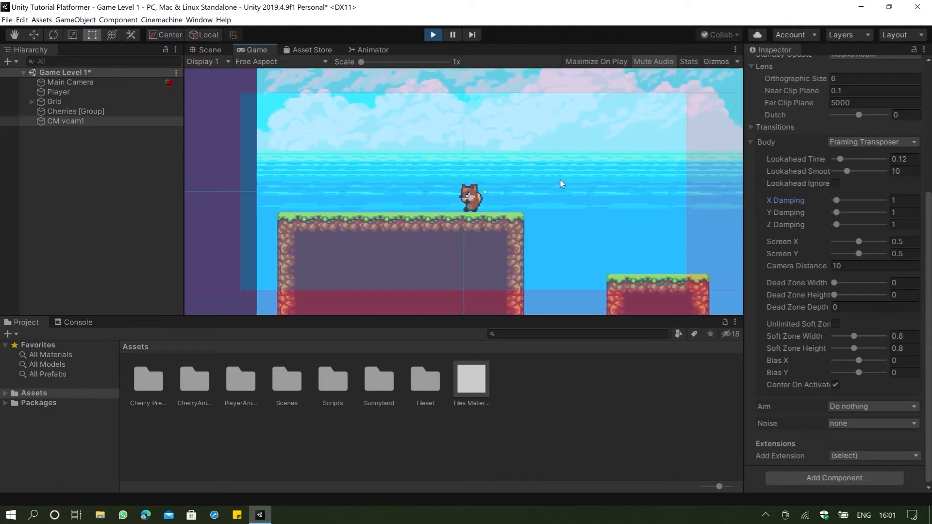
key(Left)
key(Right)
key(Left)
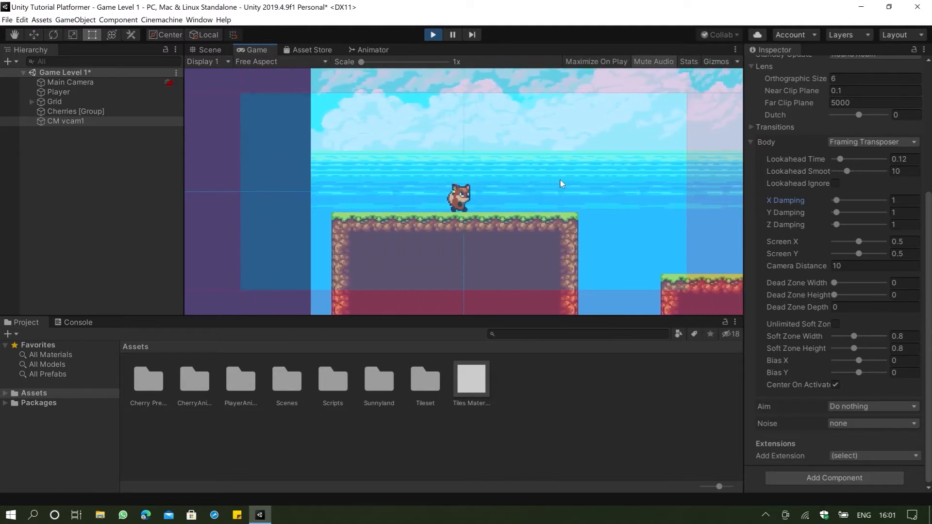
key(Right)
key(Left)
key(Right)
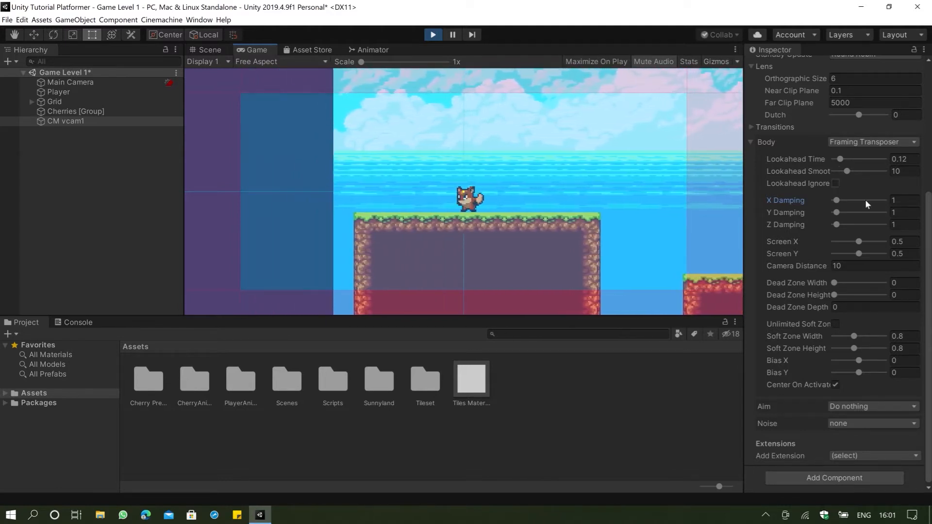
Stop play mode, set the virtual camera's X Damping to 0, and restart the level
click(434, 35)
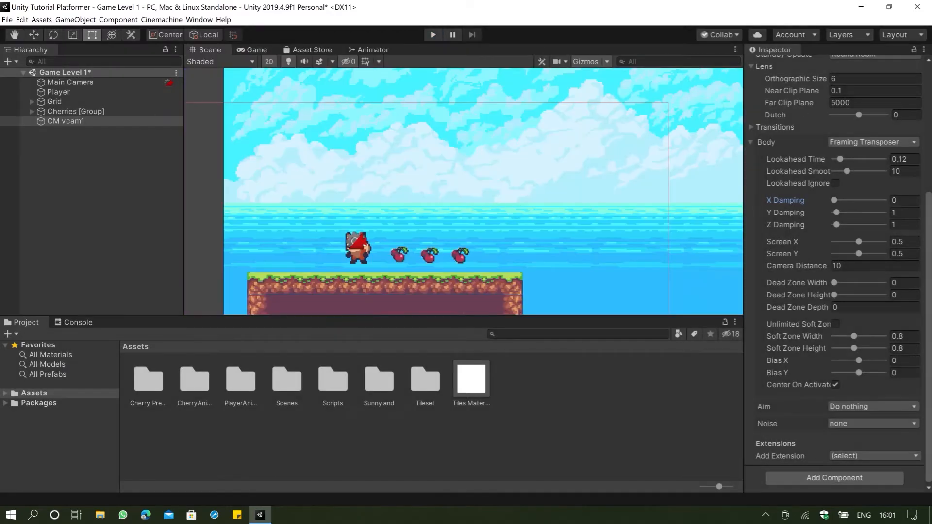
click(434, 35)
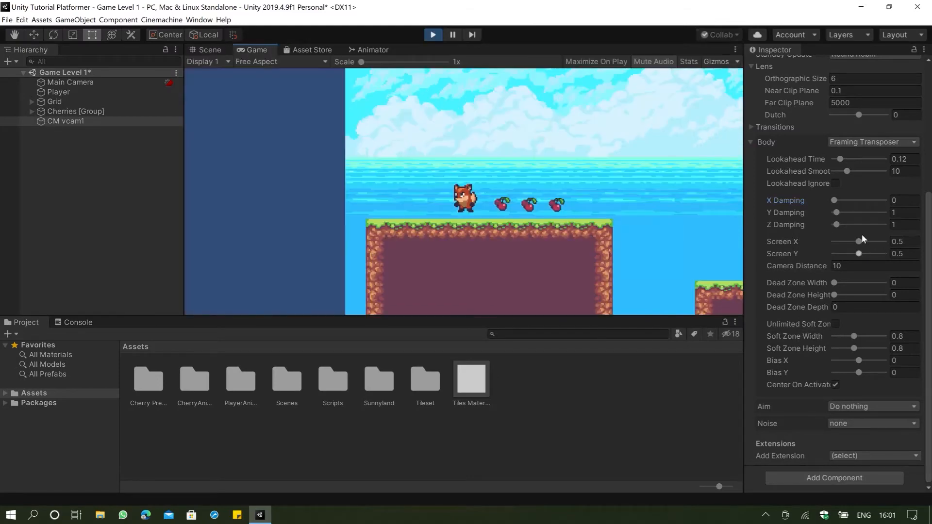
Shift the virtual camera's Screen X to 0.43 in play mode to preview the framing, and set it back to 0.5
mouse_move(862, 238)
mouse_down()
mouse_move(869, 246)
mouse_move(837, 247)
mouse_move(873, 248)
mouse_move(856, 248)
mouse_up()
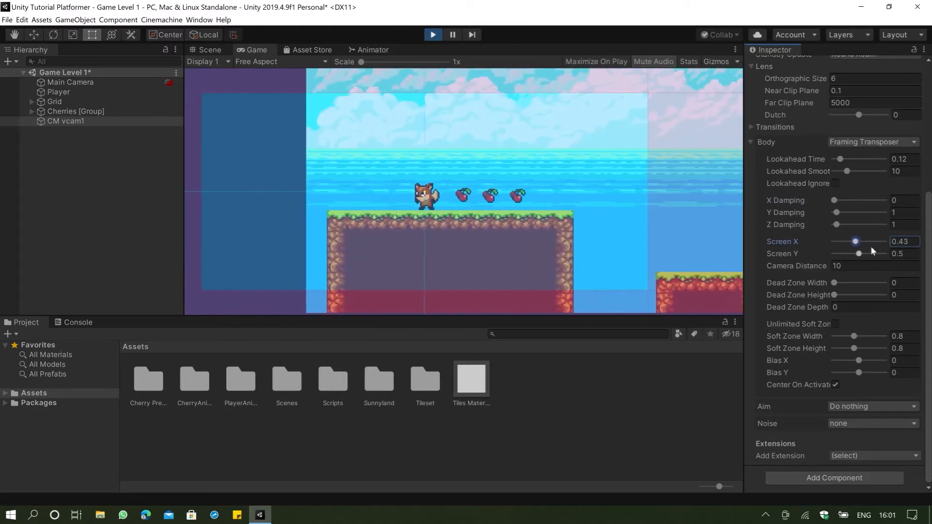
click(903, 242)
text(0.)
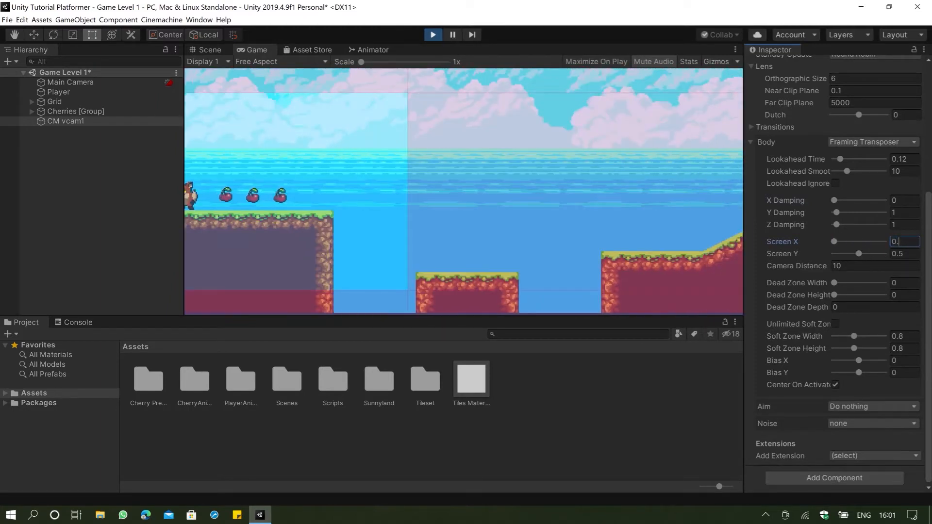
text(5)
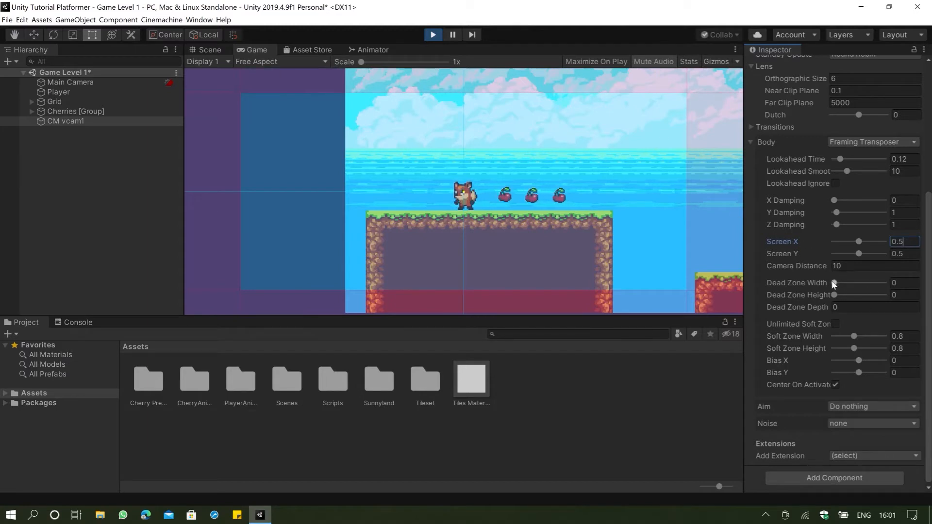
Try a dead zone of width 0.23 and height 0.28 in play mode, running the fox along the first platform, and stop play mode
drag(834, 284, 850, 296)
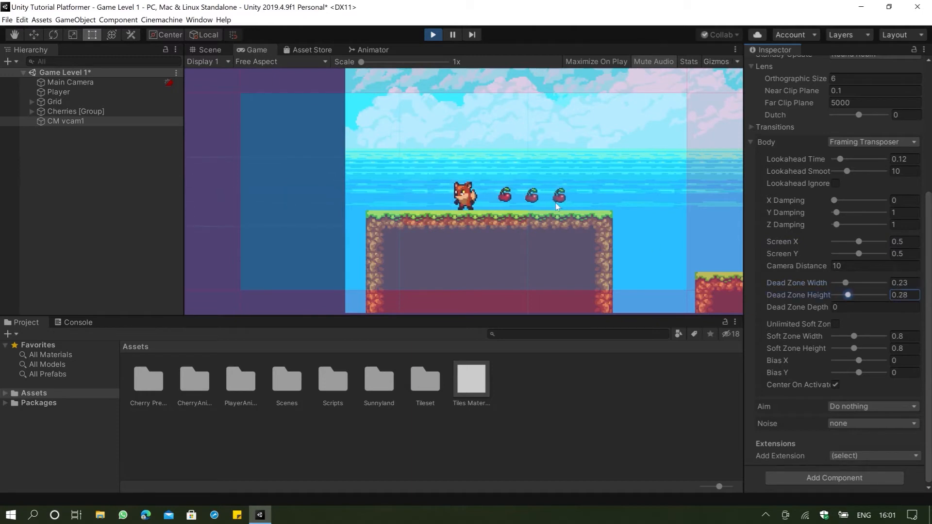
click(480, 186)
key(d)
key(d)
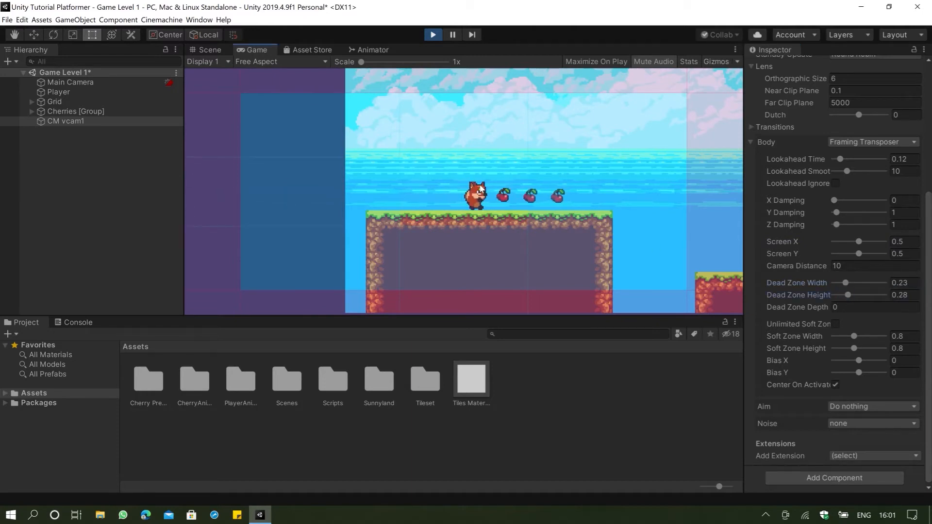
key(a)
key(d)
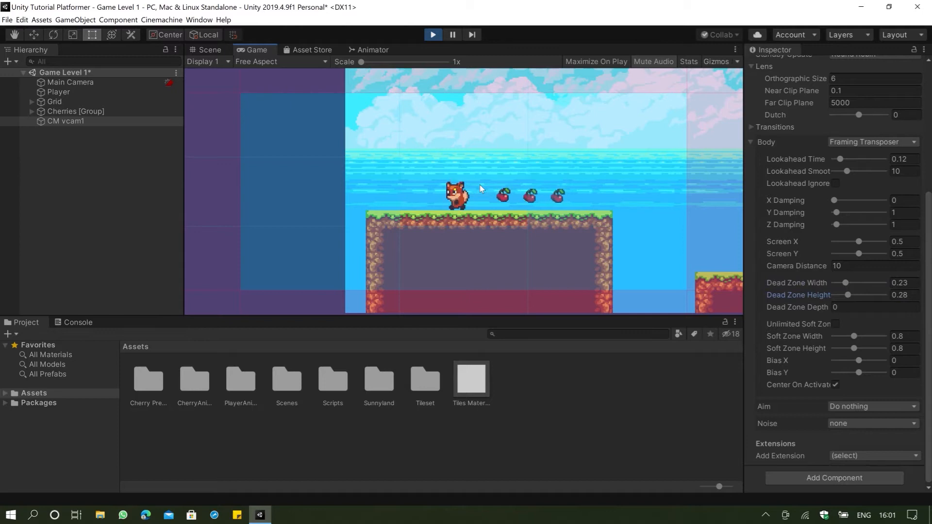
key(d)
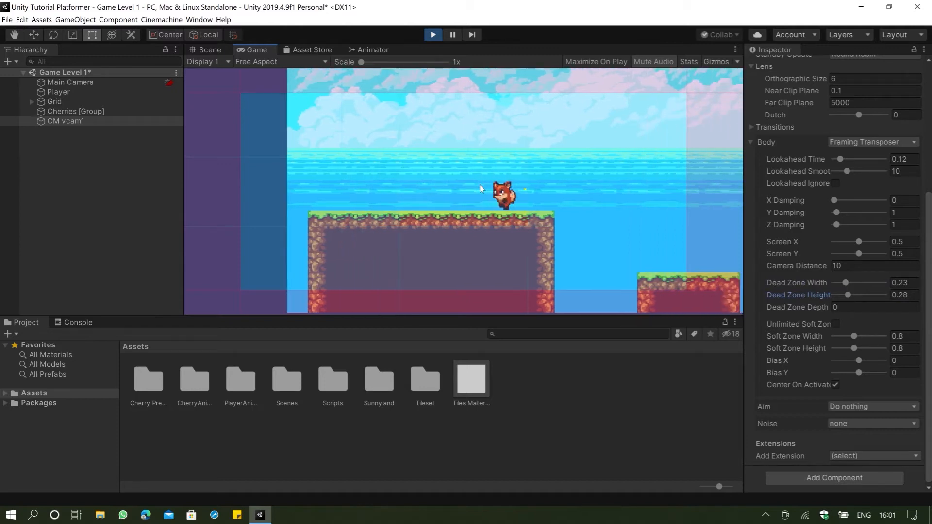
key(a)
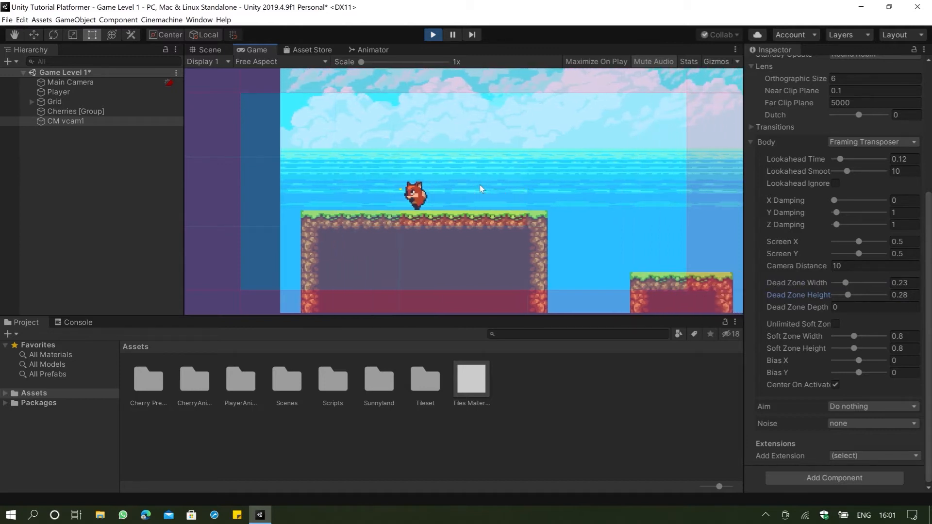
key(d)
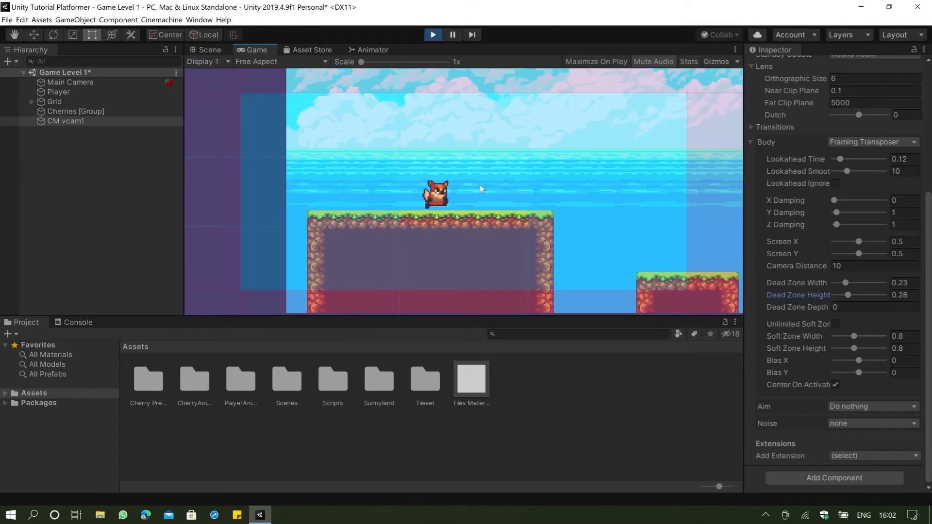
click(439, 35)
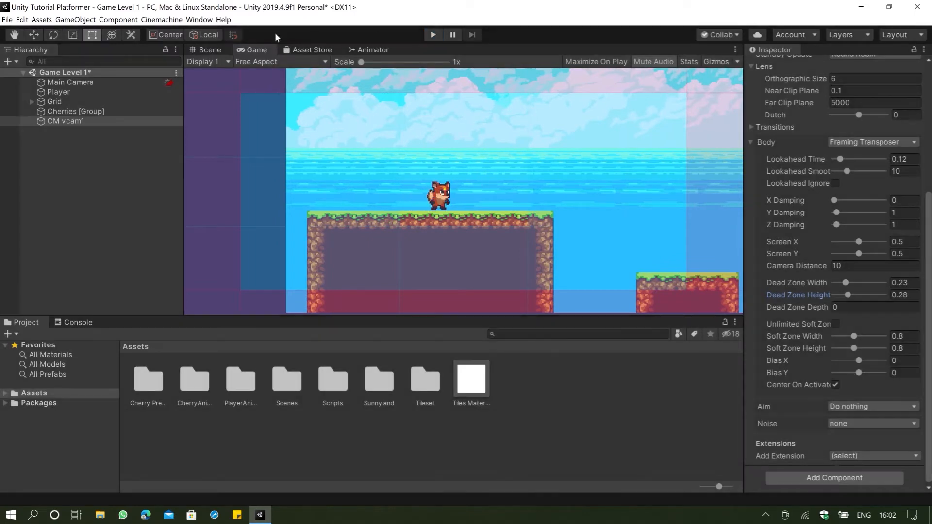
Disable the Background tilemap inside the Grid object so the camera guides stand out
click(78, 111)
click(79, 102)
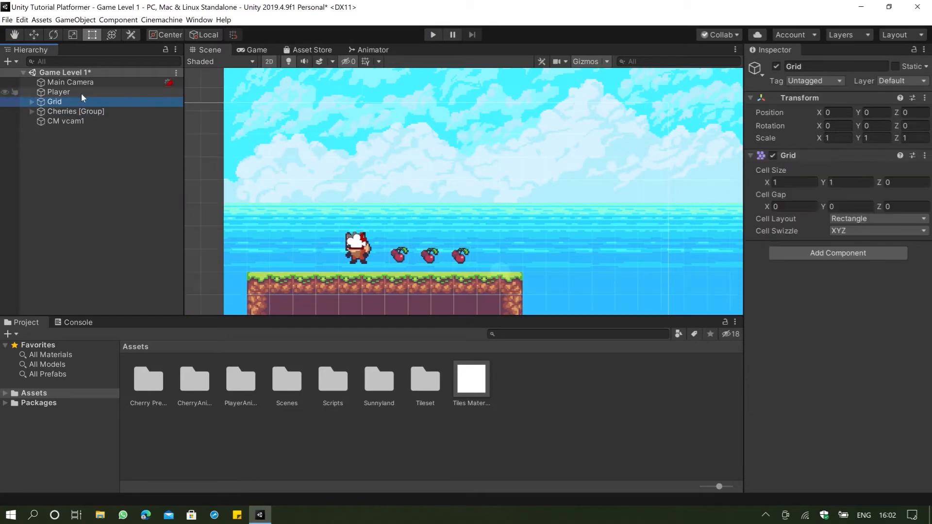
click(32, 101)
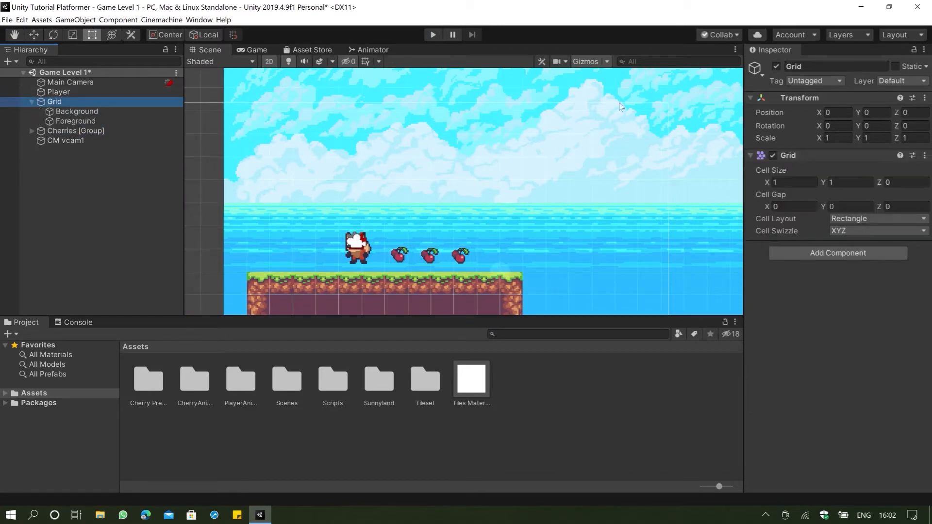
click(44, 120)
click(45, 111)
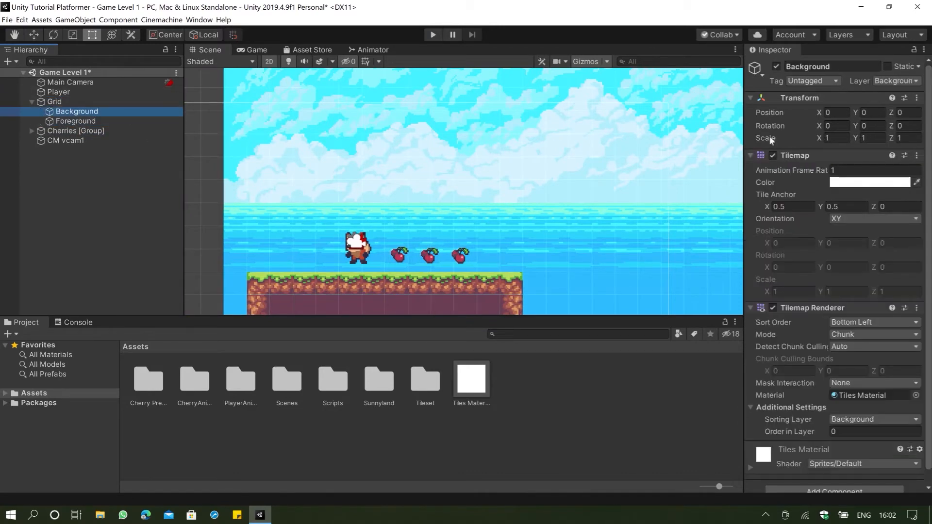
click(776, 66)
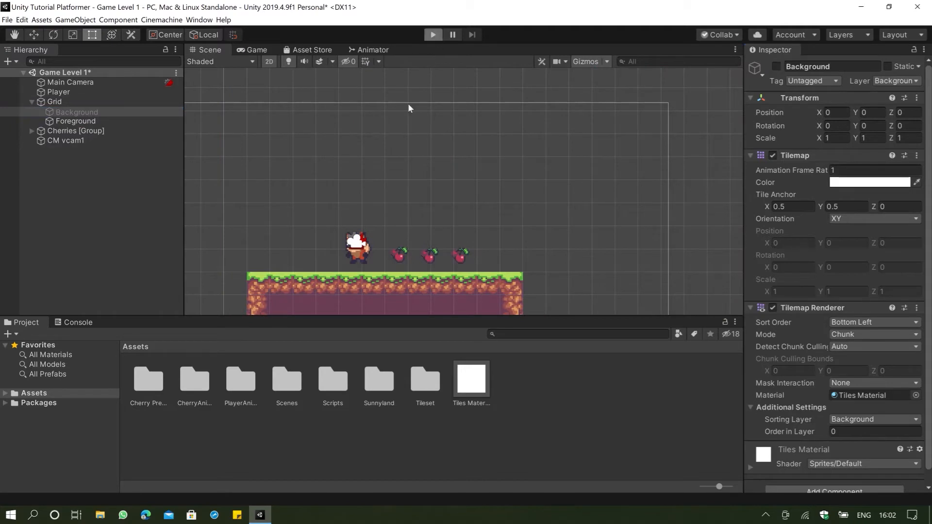
Start play mode and set CM vcam1's Dead Zone Width to 0.26 and Dead Zone Height to 0.21
key(ctrl+p)
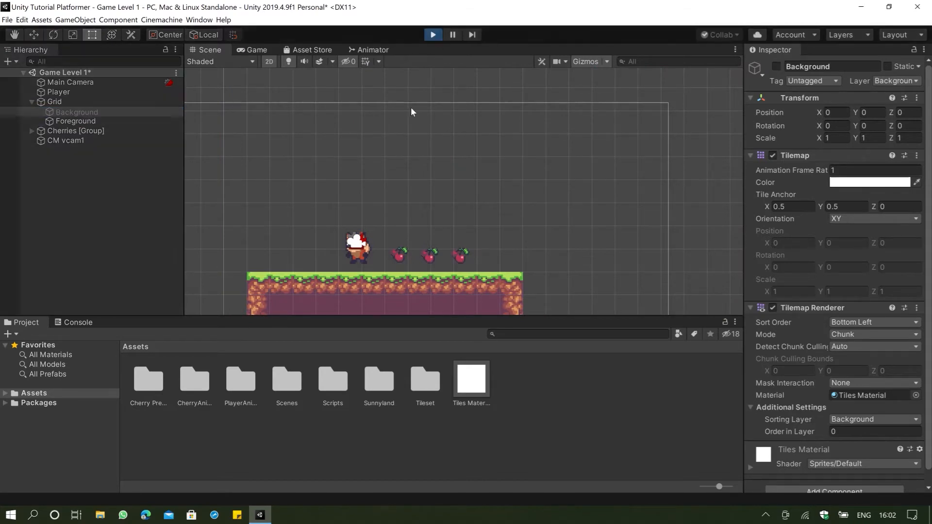
click(83, 132)
click(86, 140)
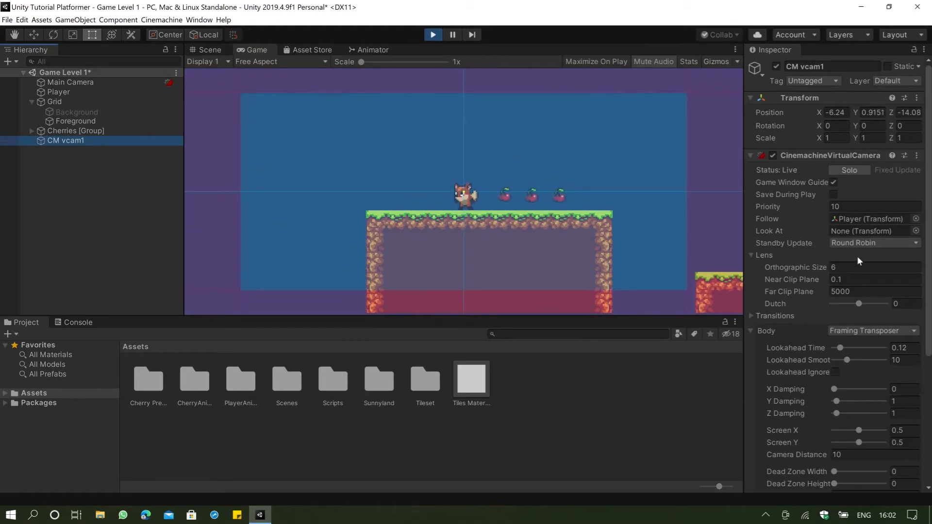
scroll(858, 257, down, 5)
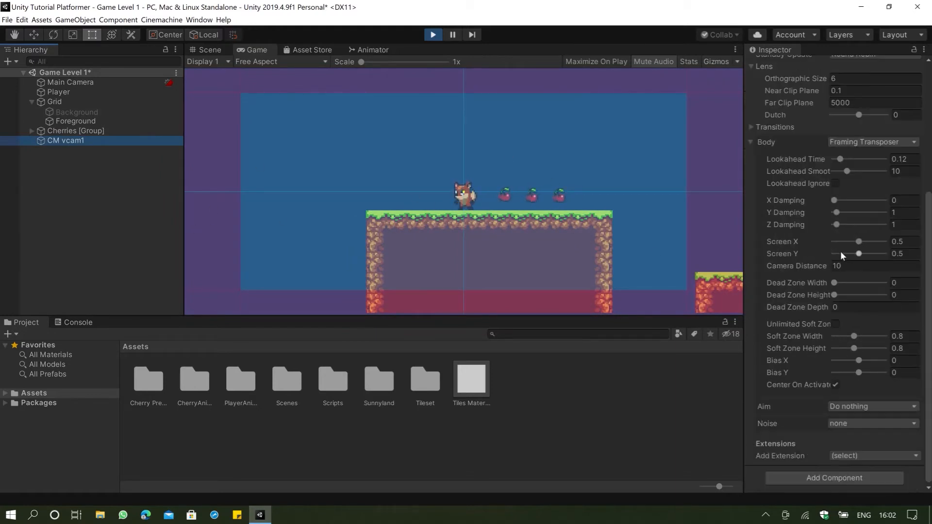
click(844, 283)
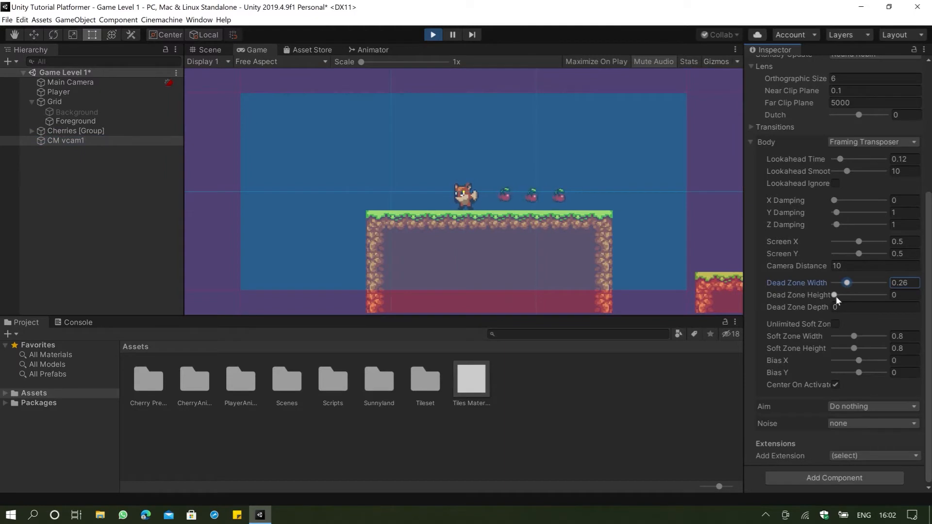
drag(836, 297, 846, 296)
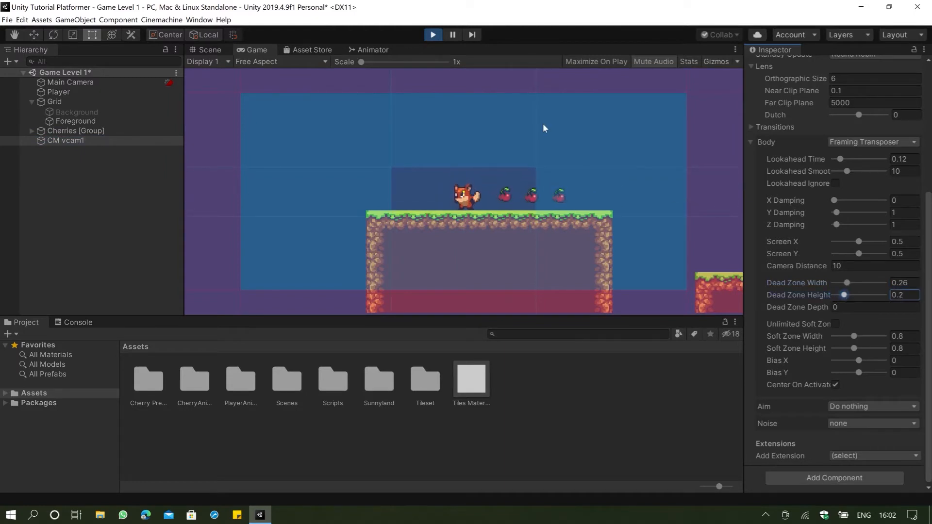
Move the fox a short way and jump in place on the first platform to check the camera against the dead zone
key(Right)
click(483, 195)
key(Right)
key(Left)
key(Right)
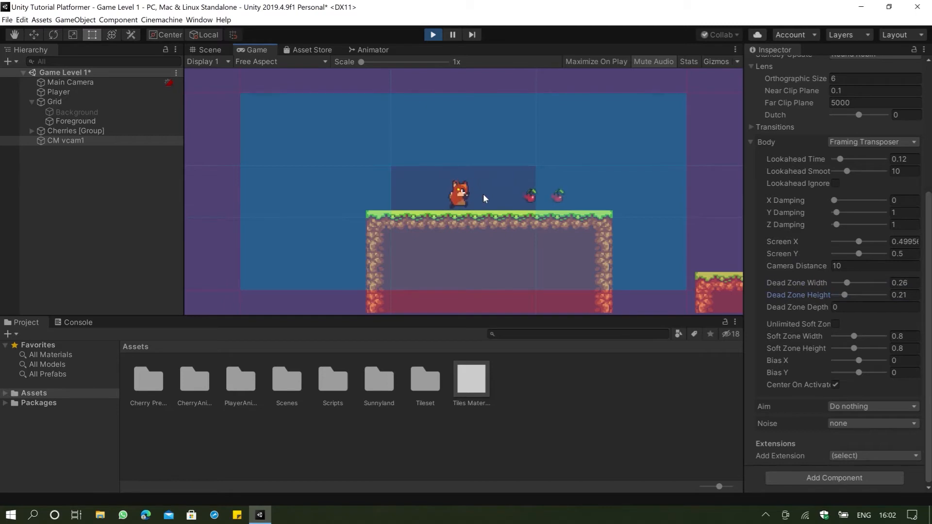
key(Right)
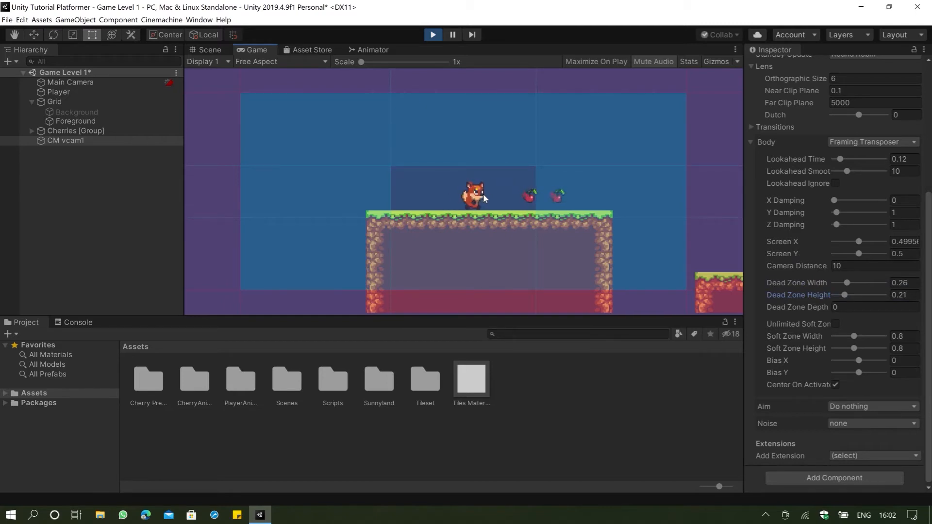
key(space)
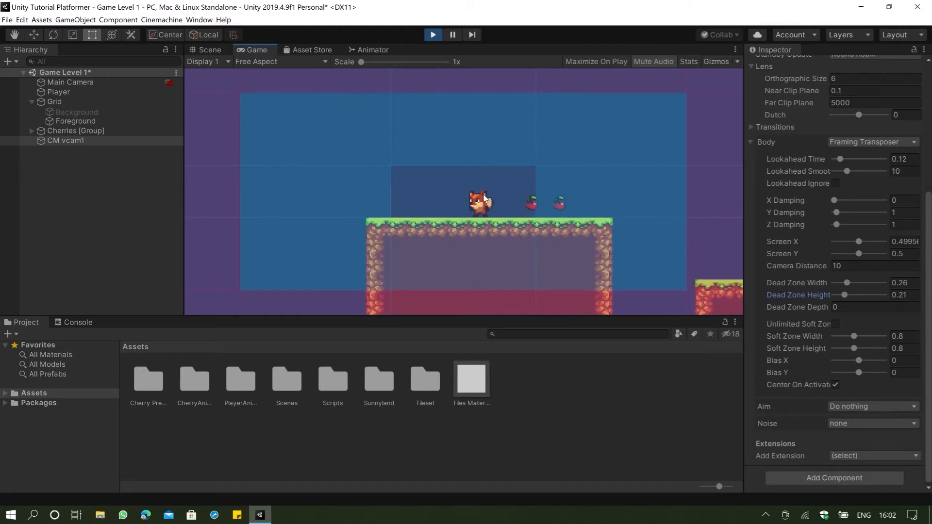
Run the fox past both side edges of the dead zone to check when the camera starts following
key(d)
key(space)
key(d)
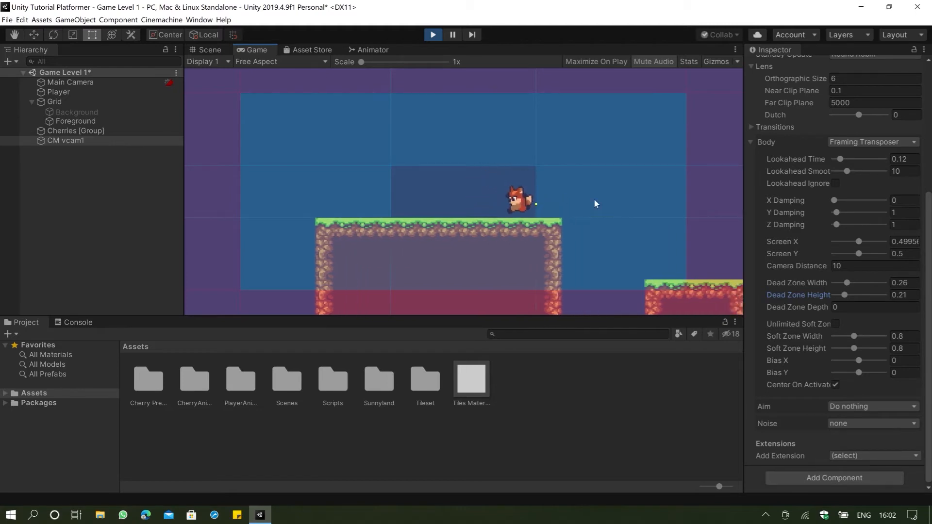
key(a)
key(d)
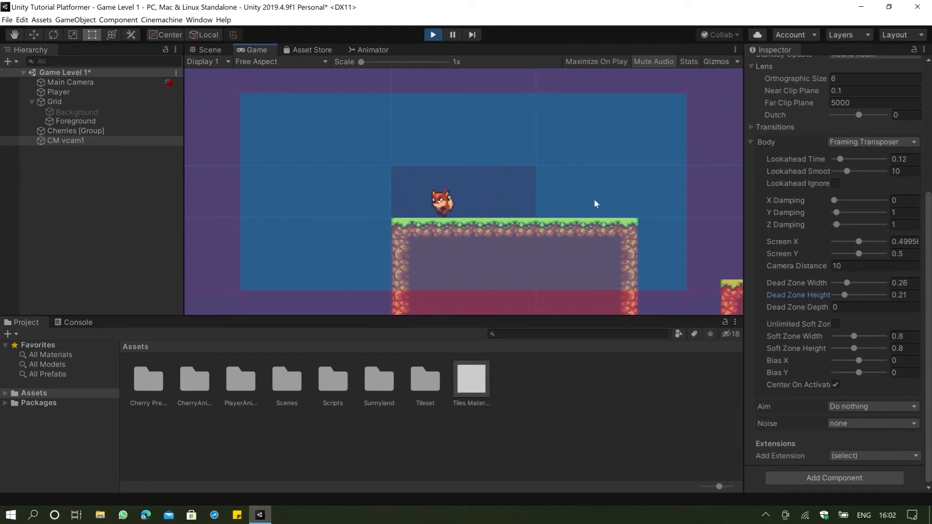
key(d)
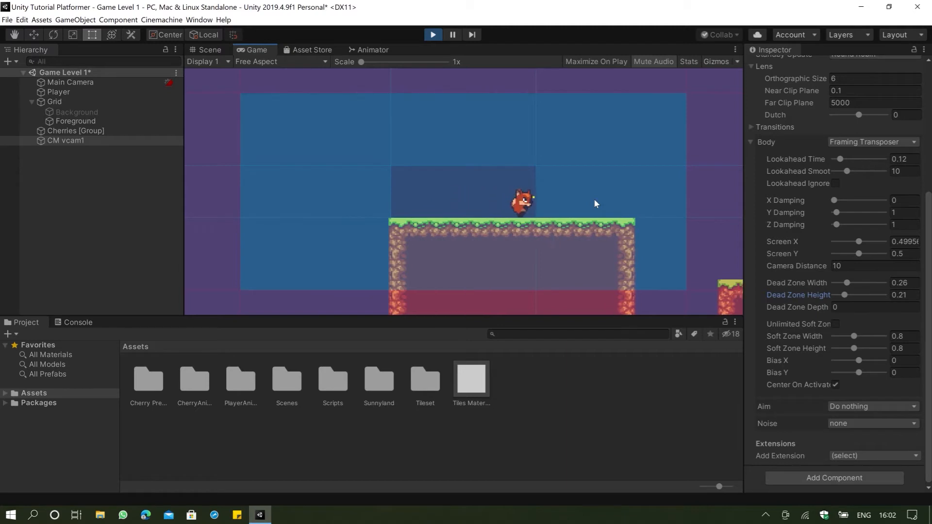
key(a)
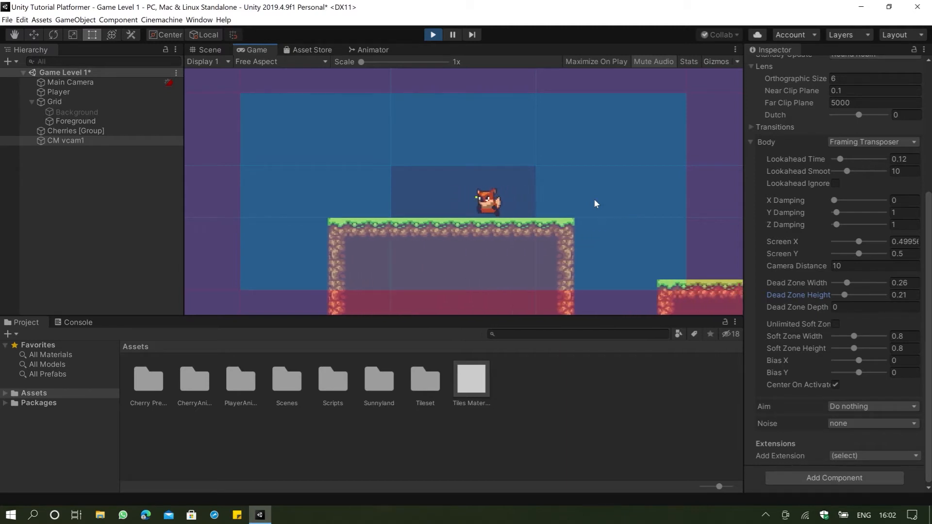
key(a)
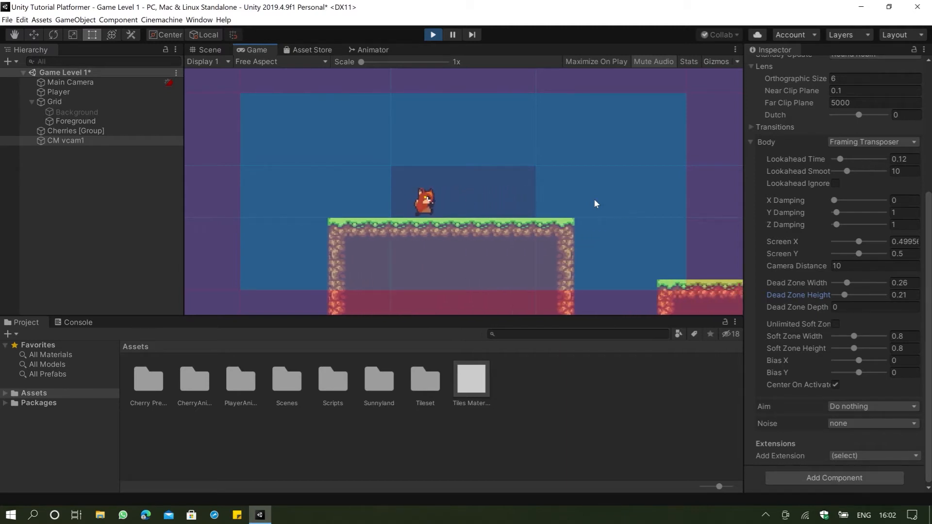
Shuffle the fox back and forth inside the dead zone to check that the camera holds still, and stop play mode
key(d)
key(a)
key(d)
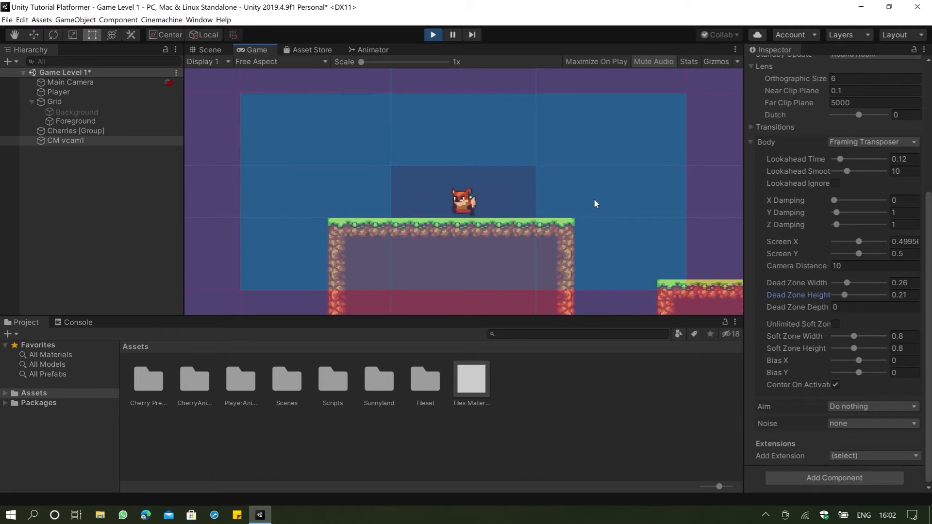
key(a)
key(d)
key(d)
key(a)
key(d)
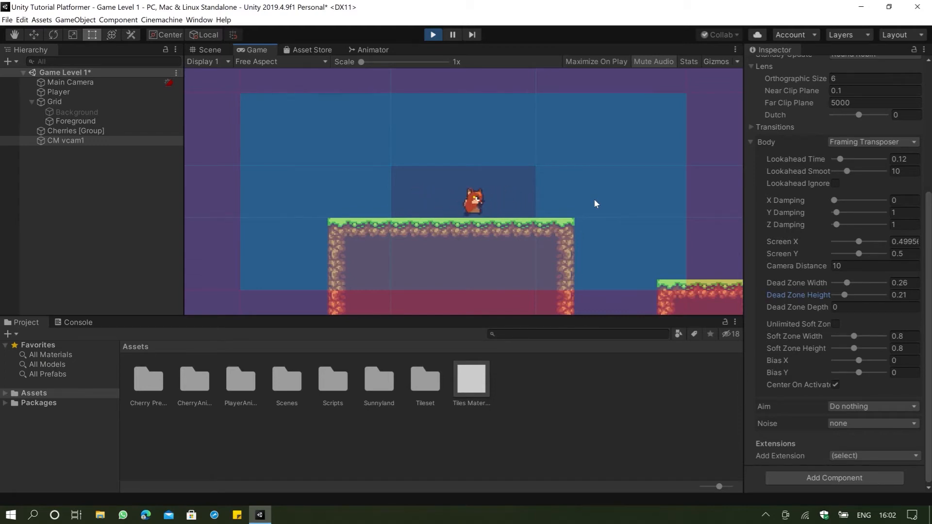
key(a)
key(d)
key(a)
key(d)
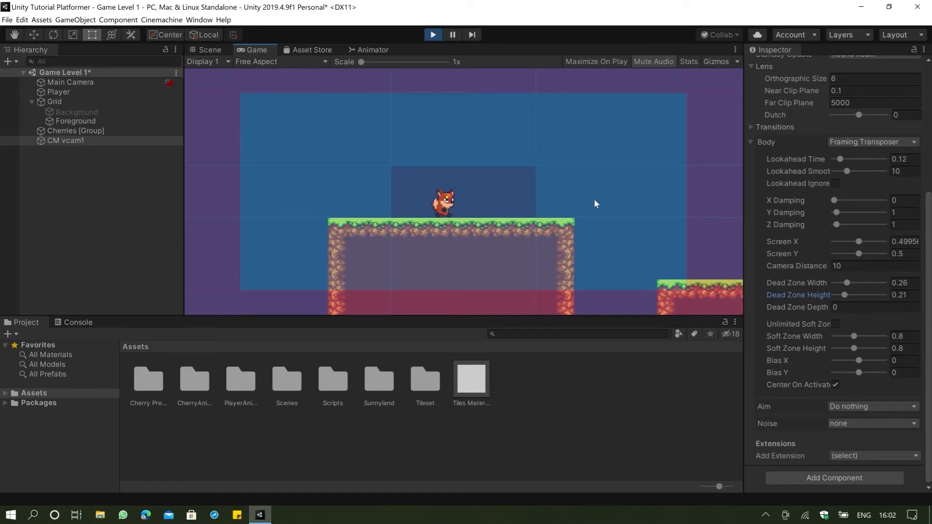
key(d)
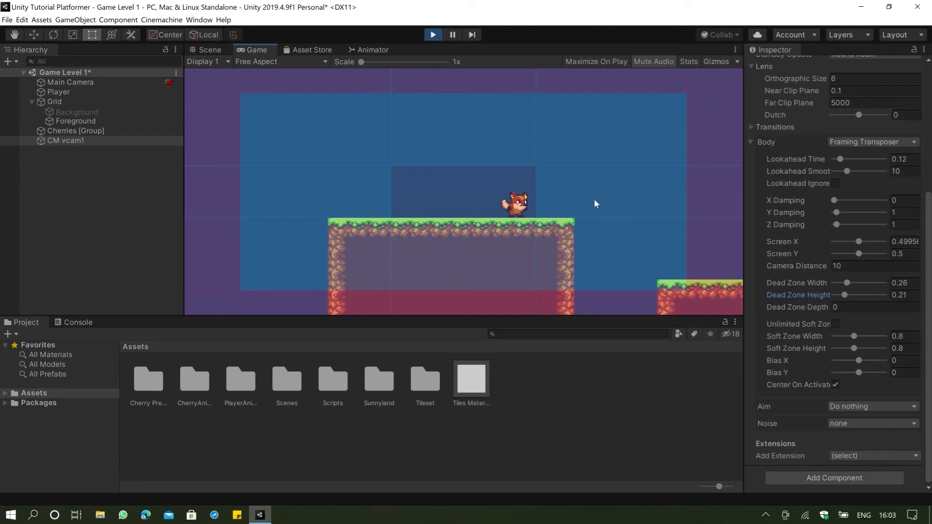
click(437, 34)
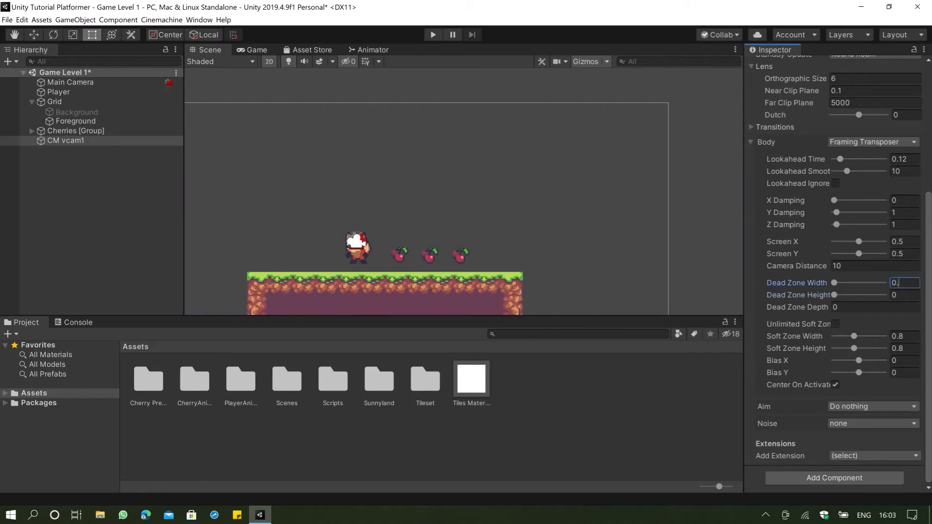
Restart the level, tune the dead zone to width 0.28 and height 0.26, and enter both values again after stopping play mode
click(430, 34)
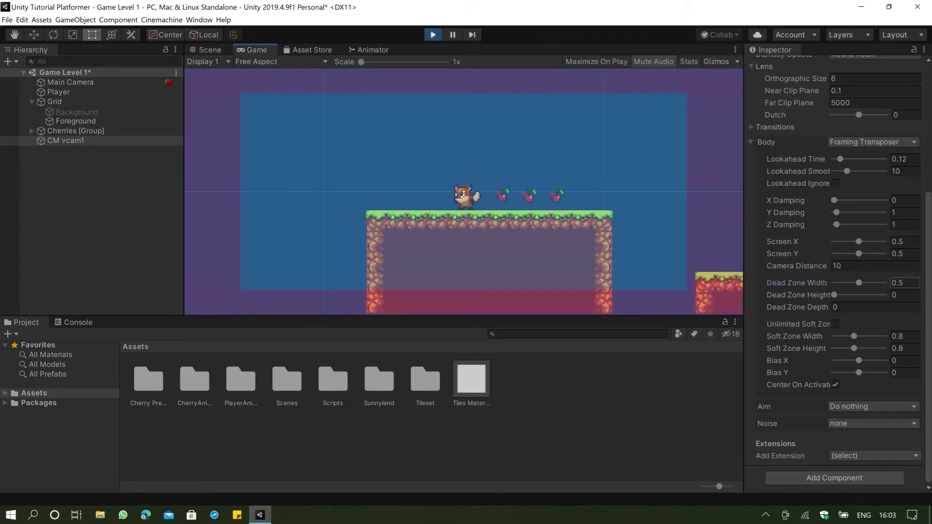
mouse_move(860, 284)
mouse_down()
mouse_move(833, 295)
mouse_move(847, 295)
mouse_up()
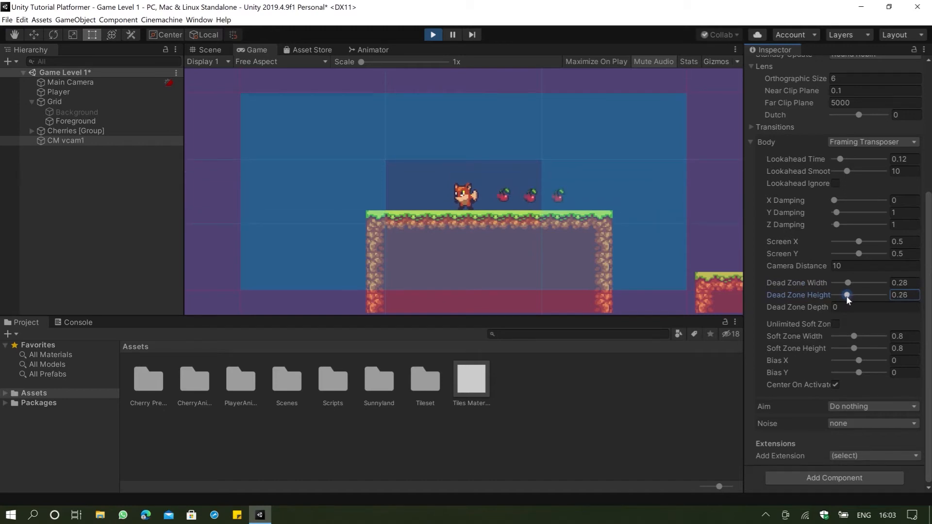
click(432, 36)
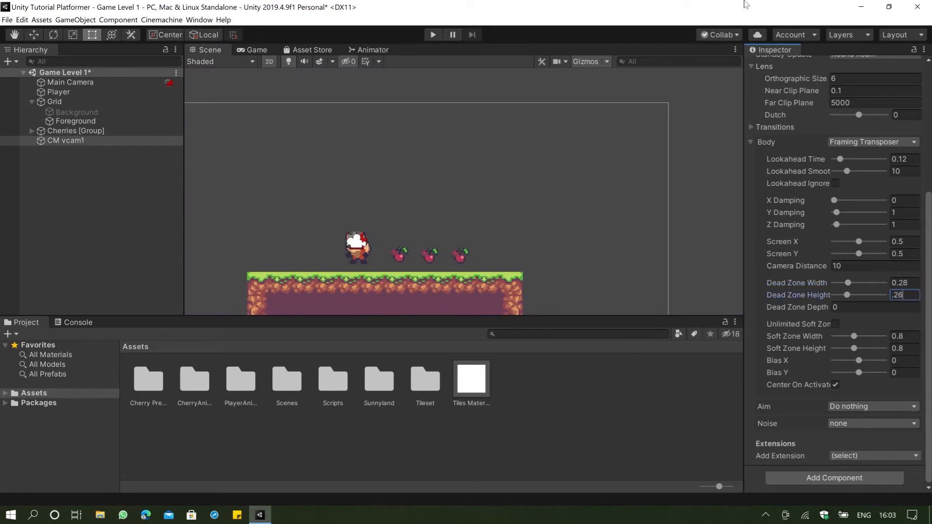
Play the level, run the fox back and forth past the dead zone's edges to check the camera follow, and stop play mode
key(BackSpace)
key(BackSpace)
key(BackSpace)
click(434, 34)
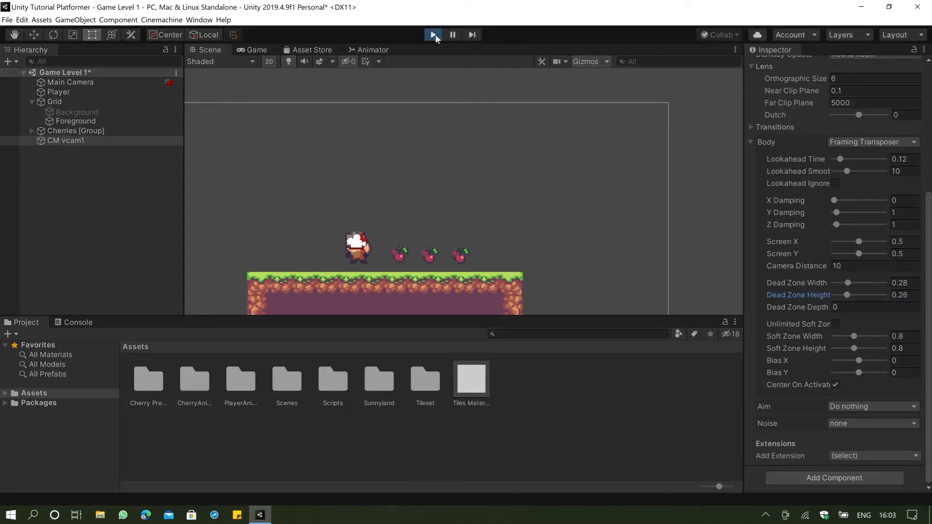
key(Right)
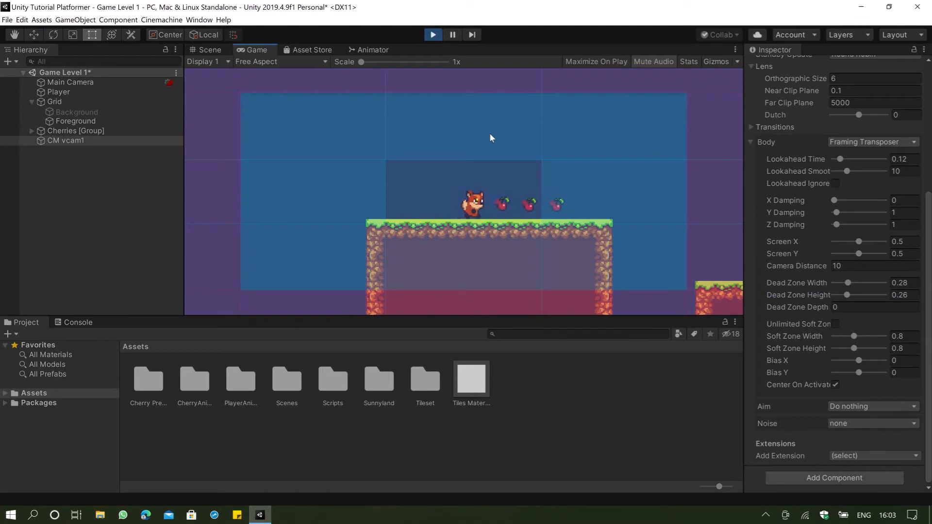
key(Right)
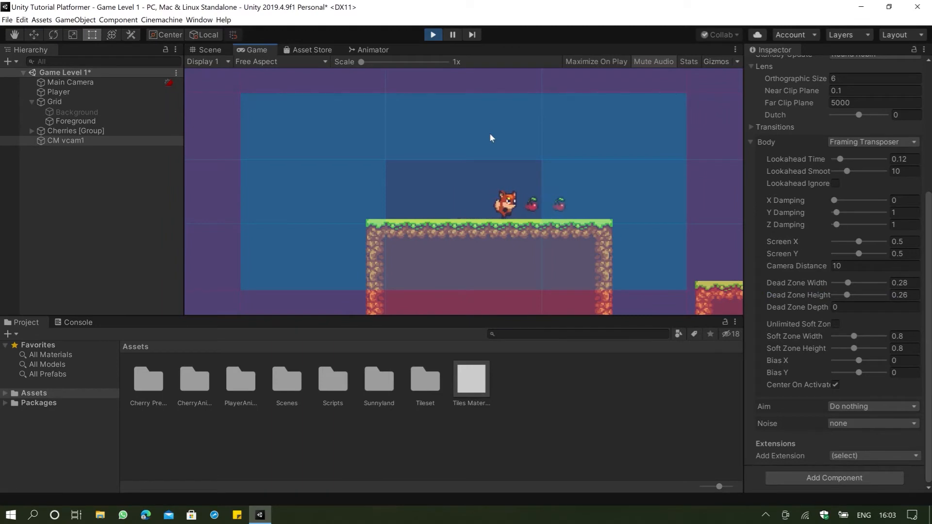
key(Left)
key(Right)
key(Left)
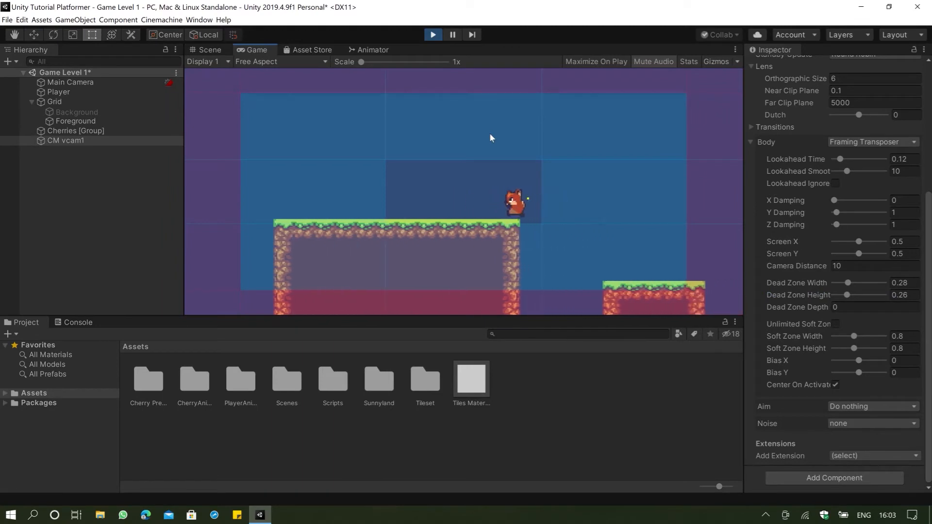
key(Left)
key(Right)
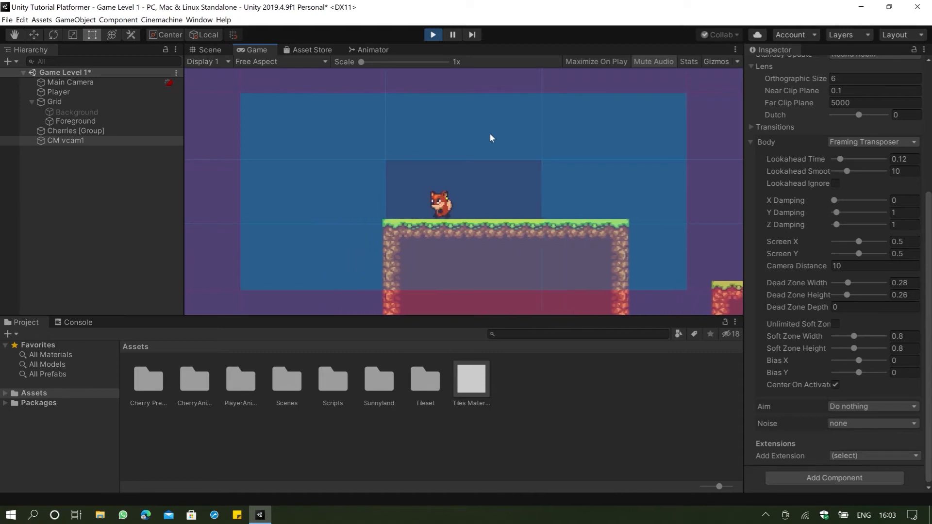
click(434, 36)
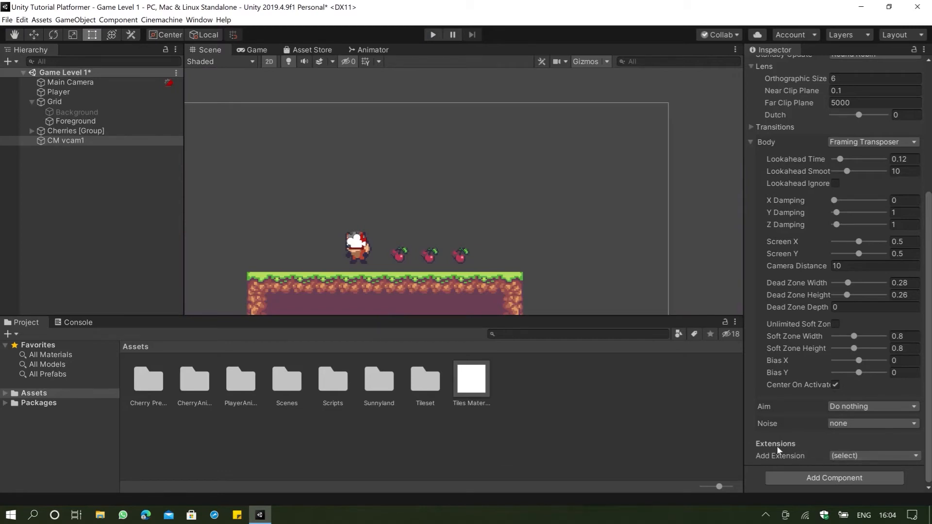
Look through the camera's available extensions and reactivate the Background tilemap under Grid
click(848, 457)
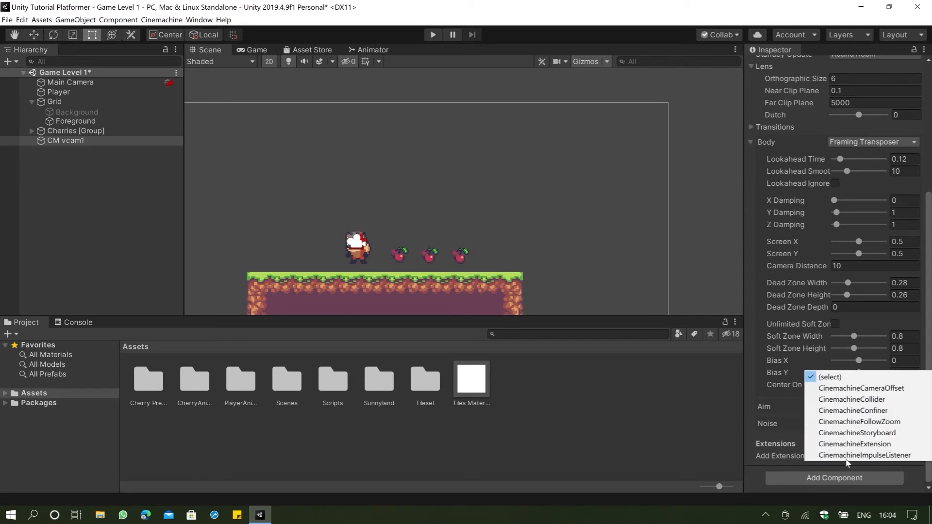
click(760, 455)
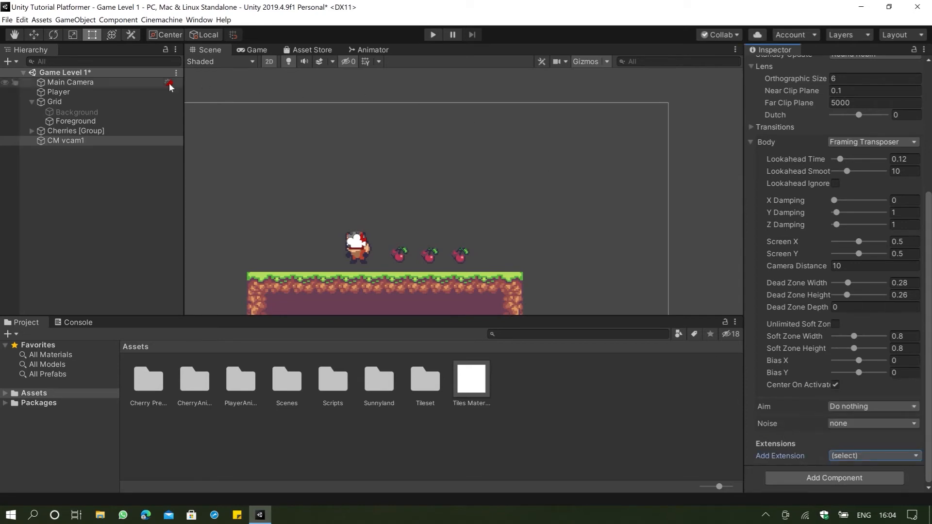
click(105, 111)
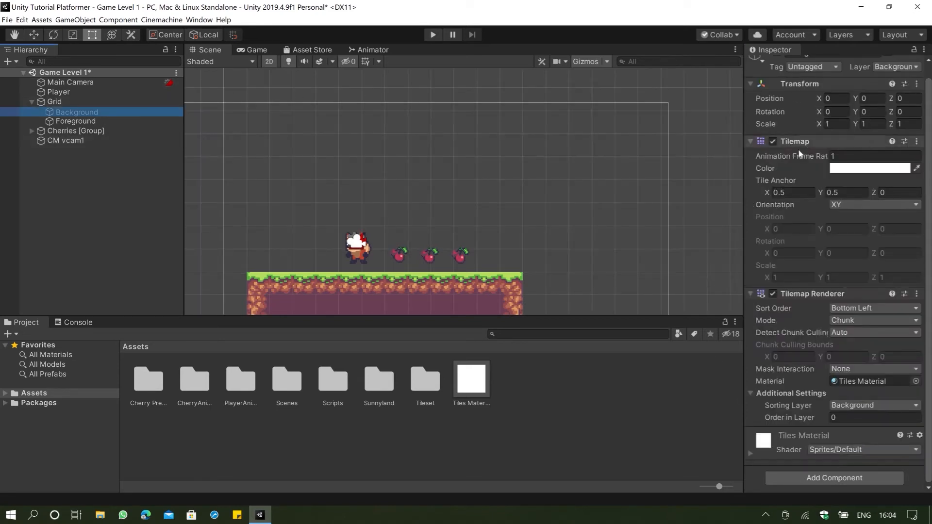
scroll(789, 85, up, 1)
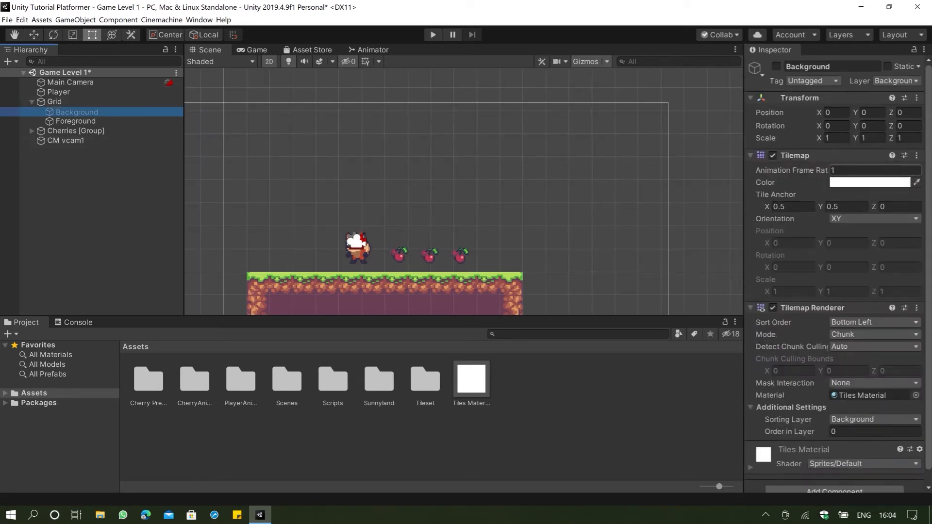
click(776, 66)
Add the CinemachineConfiner extension to CM vcam1
click(73, 142)
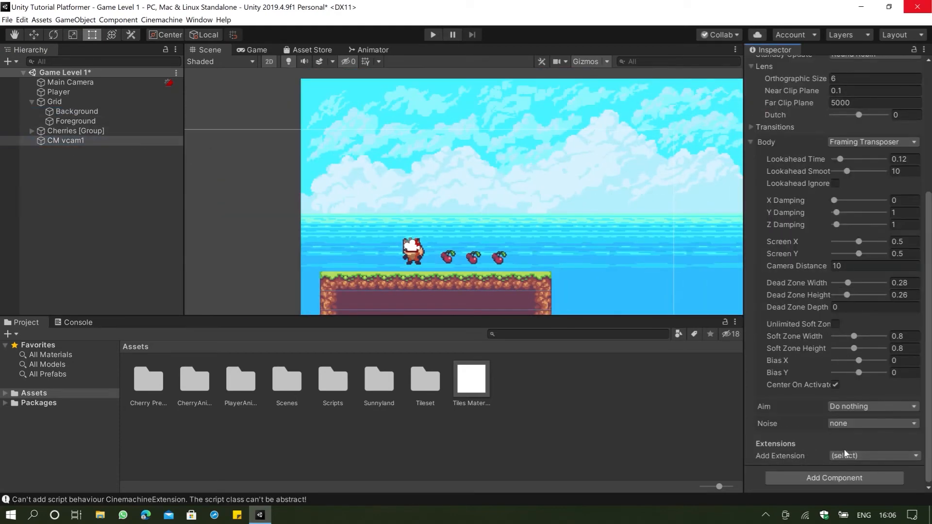
click(844, 456)
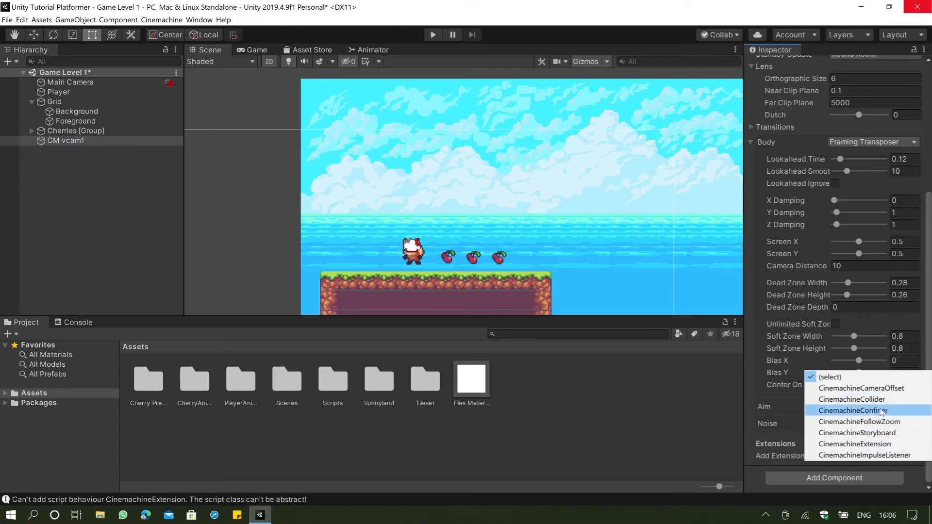
click(867, 411)
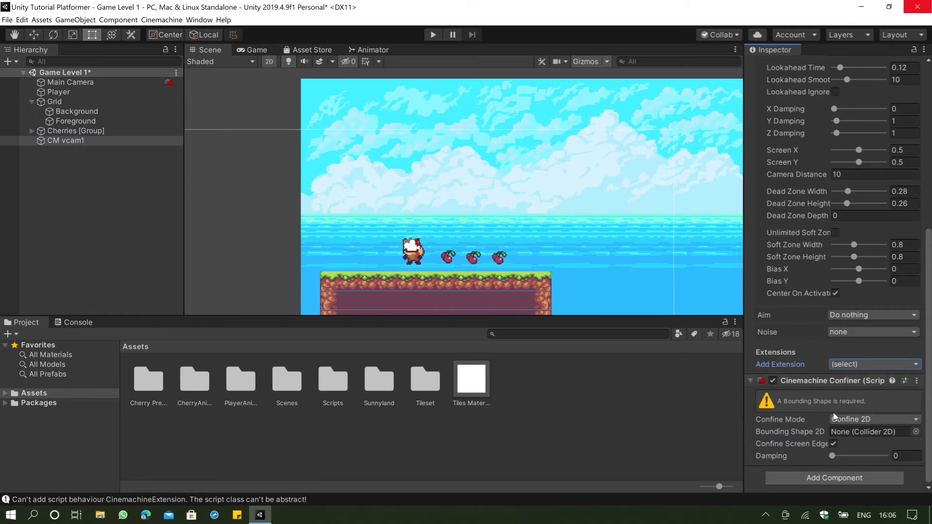
Add a Polygon Collider 2D to the Background tilemap and make it a trigger
click(108, 112)
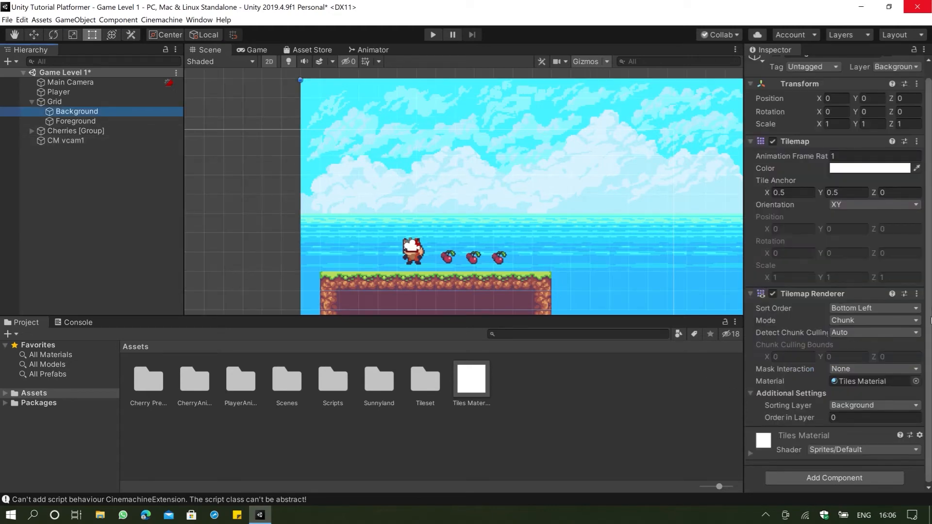
click(834, 478)
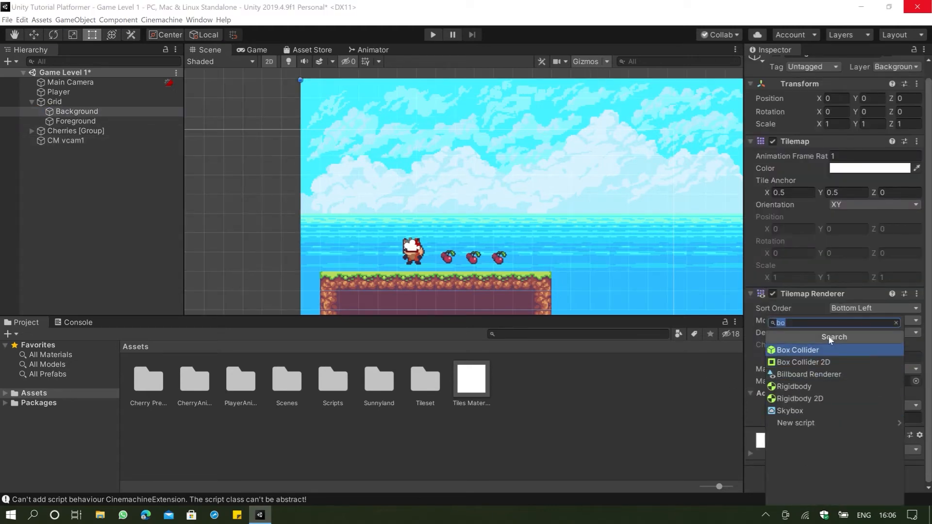
text(poly)
key(Return)
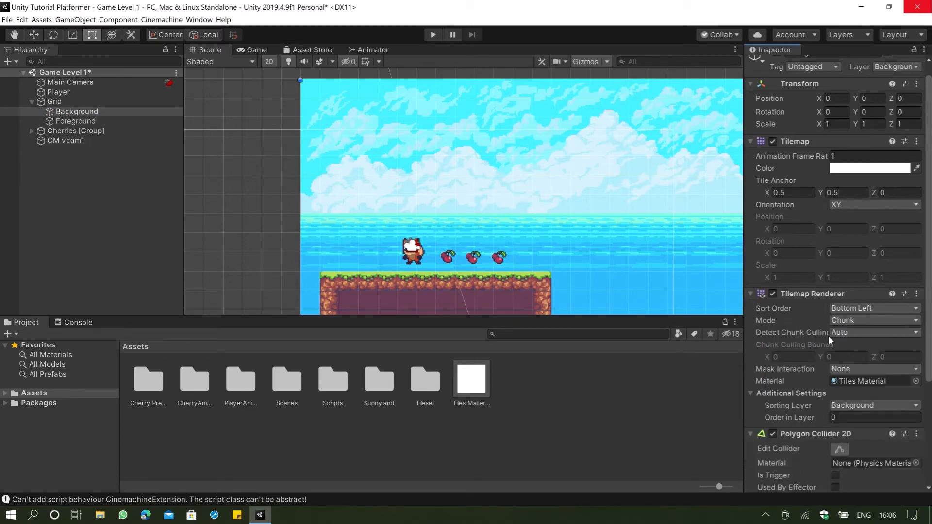
scroll(829, 361, down, 3)
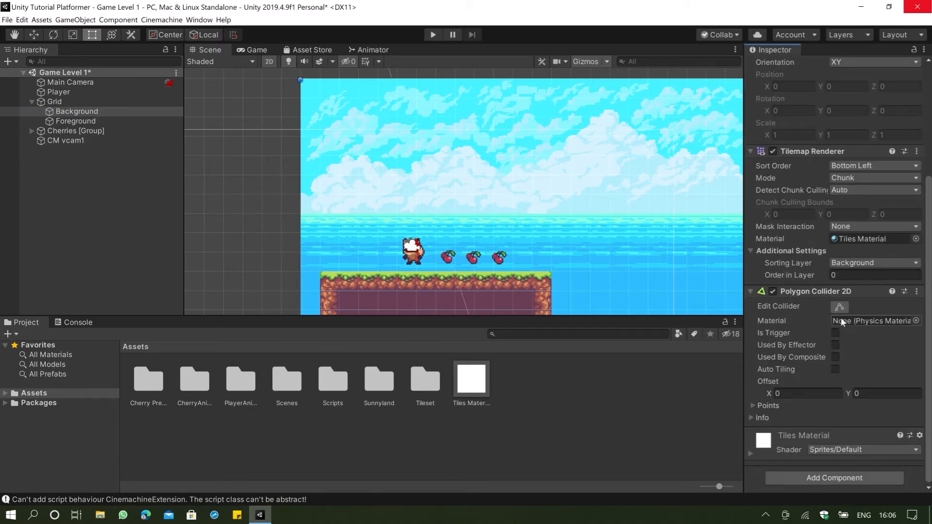
click(835, 334)
Start editing the polygon collider's shape and move its upper-left vertex onto the top-left corner of the background
click(840, 307)
scroll(530, 243, down, 10)
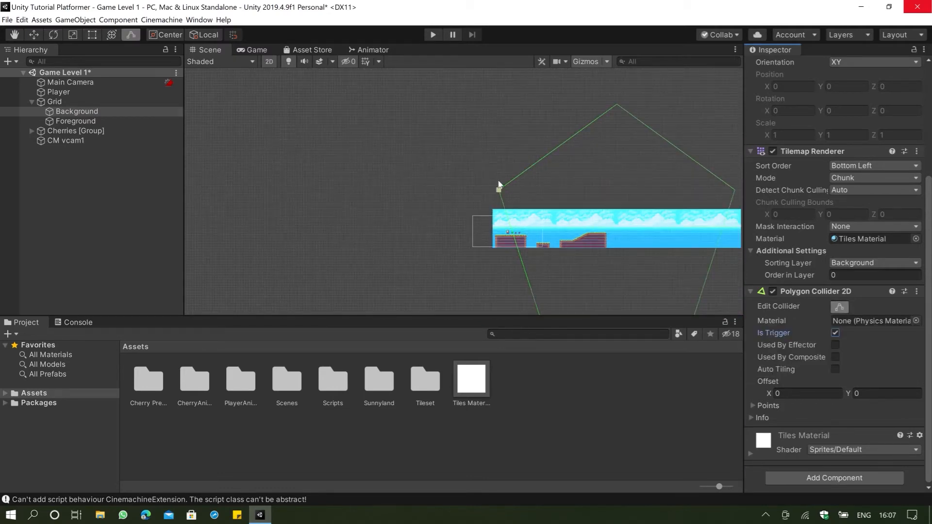
drag(500, 190, 492, 207)
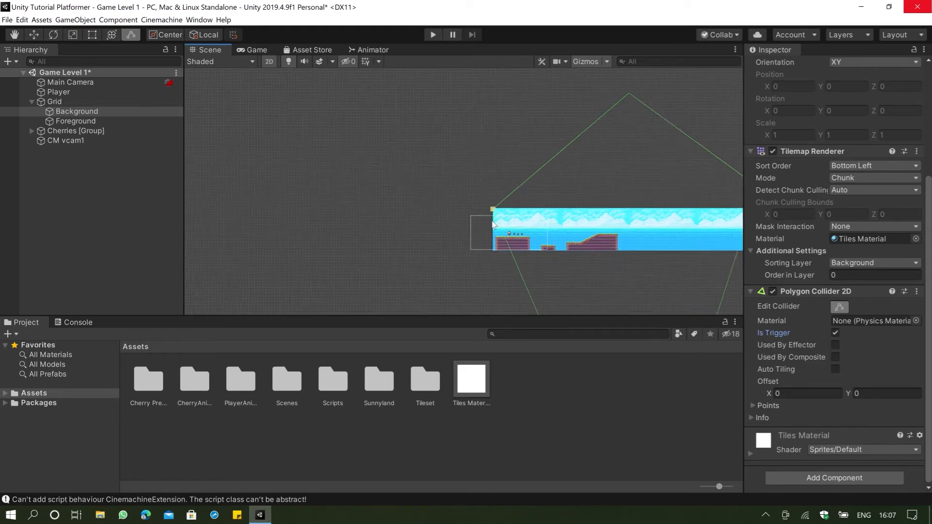
scroll(491, 205, up, 5)
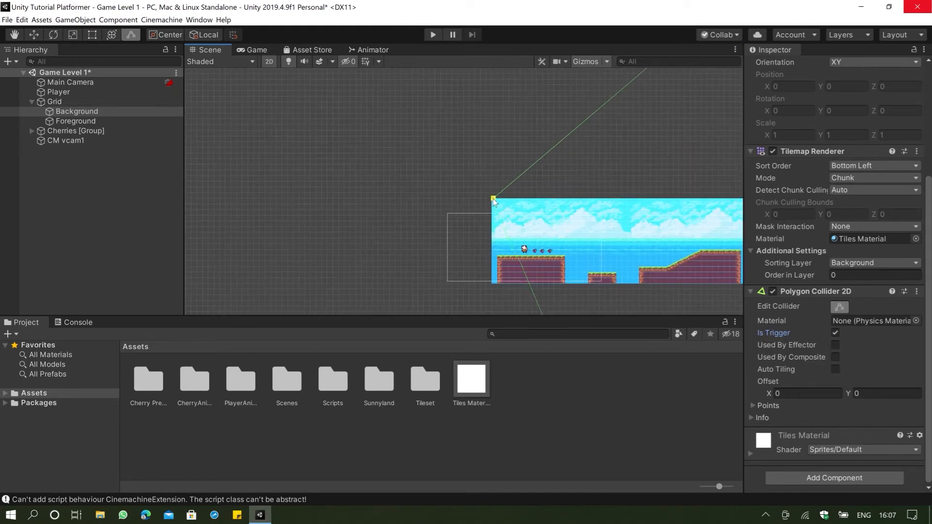
scroll(493, 200, up, 3)
drag(467, 191, 472, 194)
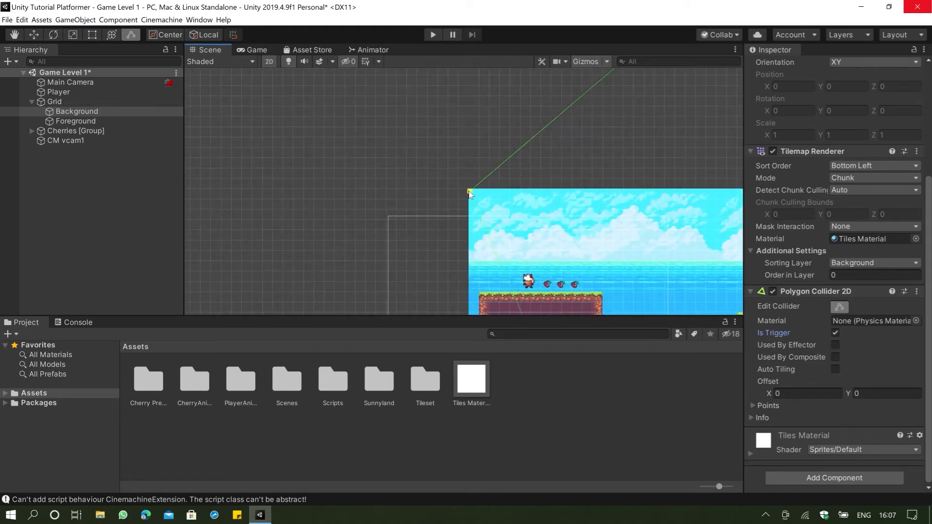
scroll(472, 194, up, 4)
scroll(479, 198, up, 4)
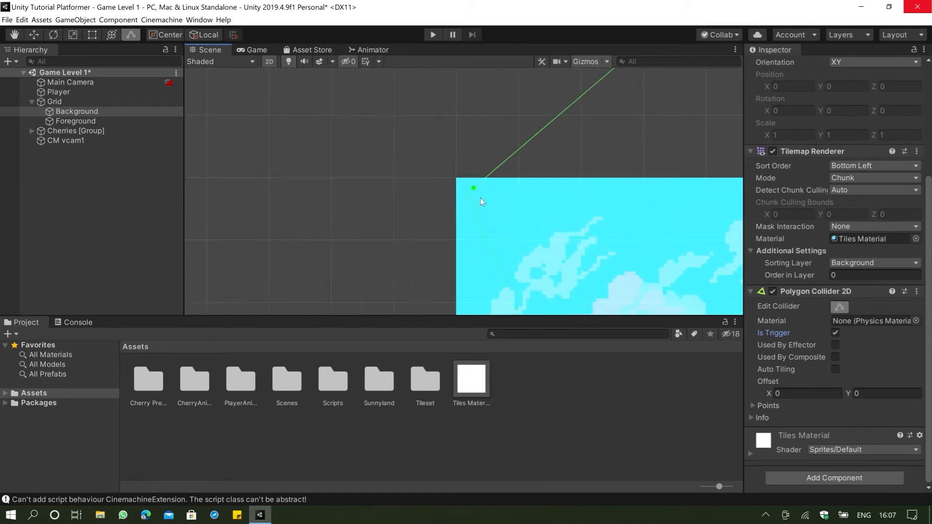
drag(459, 191, 451, 181)
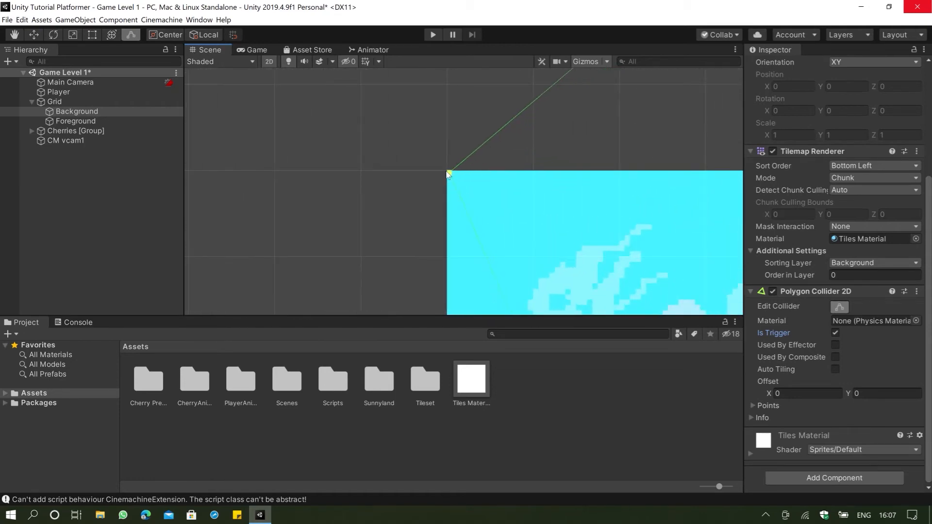
Refine the position of the collider's upper-left vertex so it lines up closely with the background's corner
scroll(493, 191, up, 3)
scroll(392, 160, up, 8)
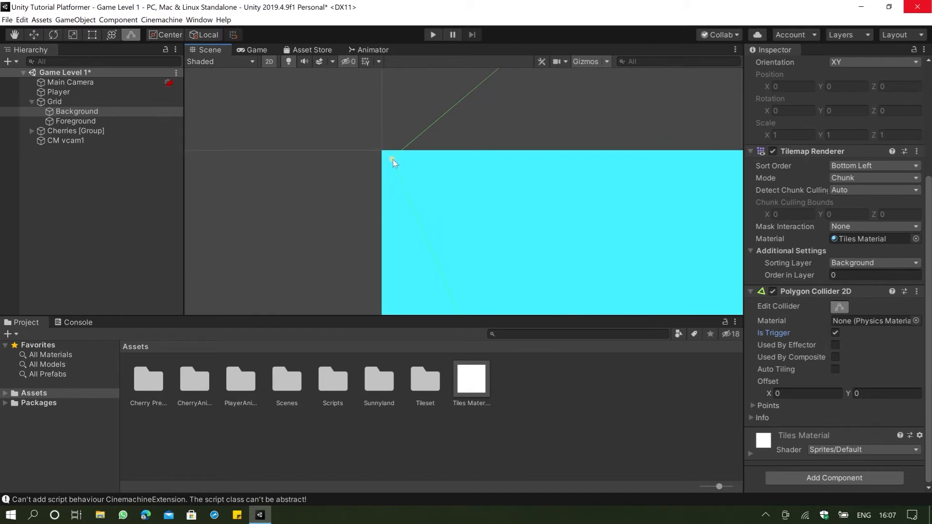
drag(388, 162, 360, 138)
scroll(380, 167, up, 5)
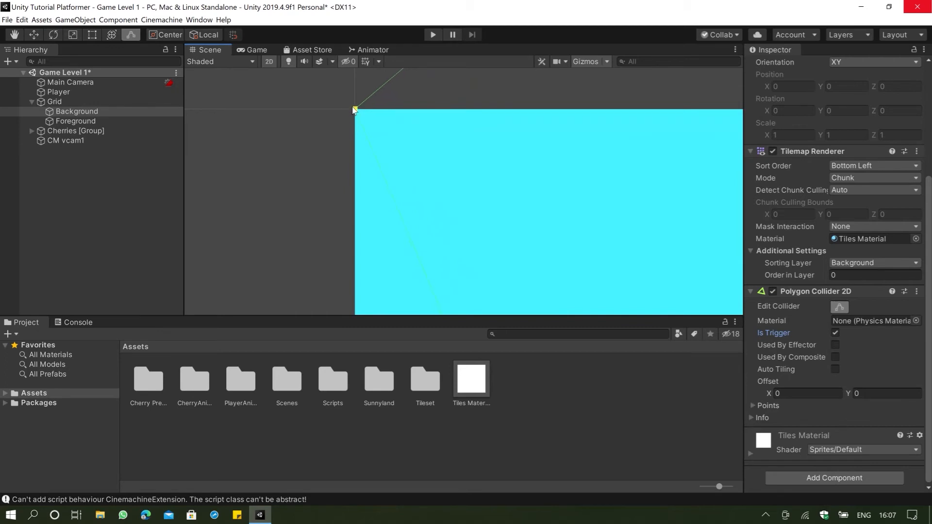
scroll(362, 127, up, 5)
middle_drag(383, 96, 450, 165)
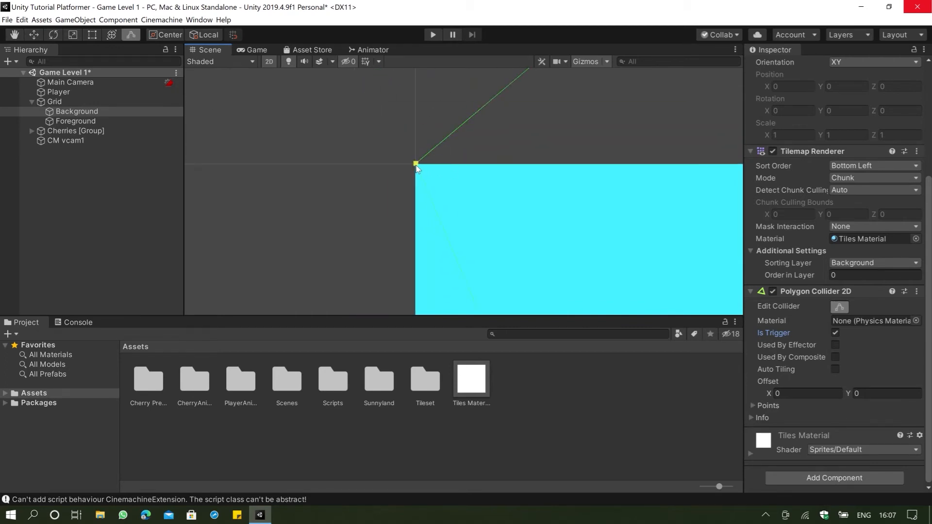
scroll(417, 166, up, 10)
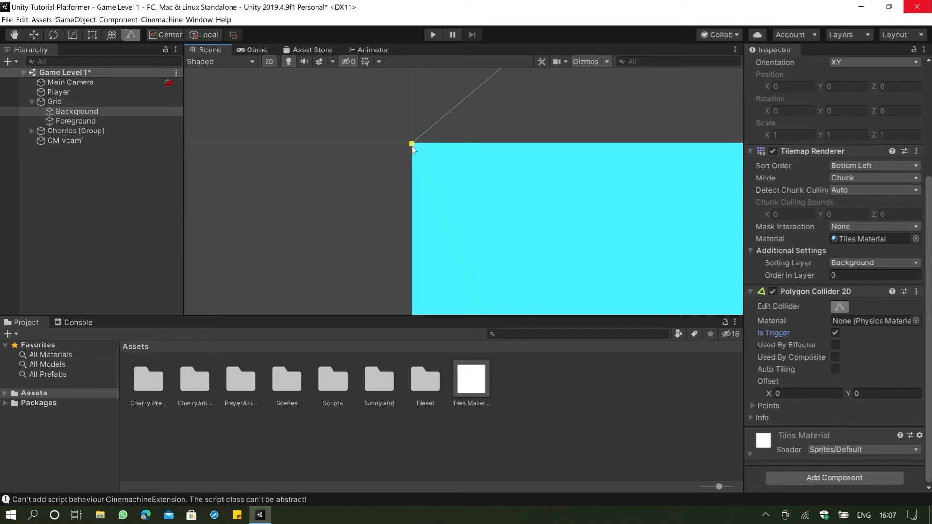
drag(412, 148, 412, 146)
Nudge the collider's upper-left vertex again so it sits exactly on the top-left corner of the background
scroll(435, 156, down, 10)
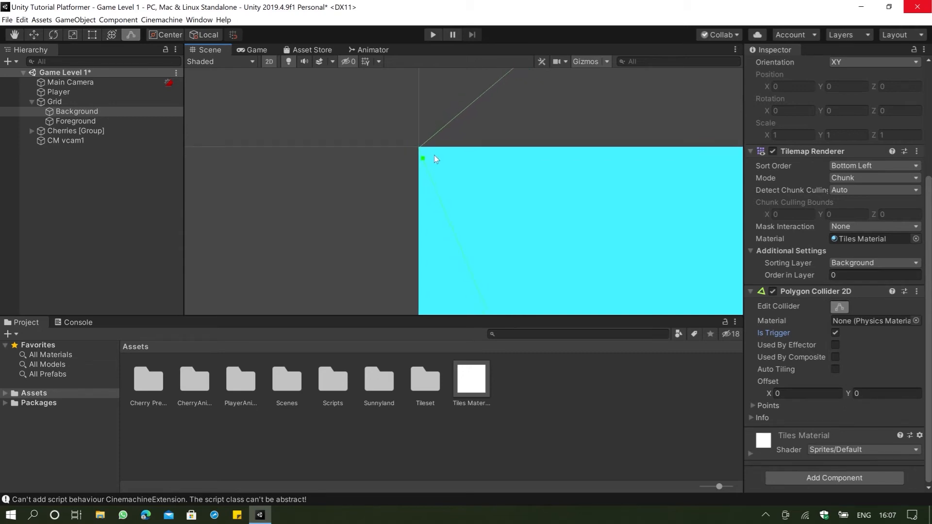
scroll(437, 156, down, 10)
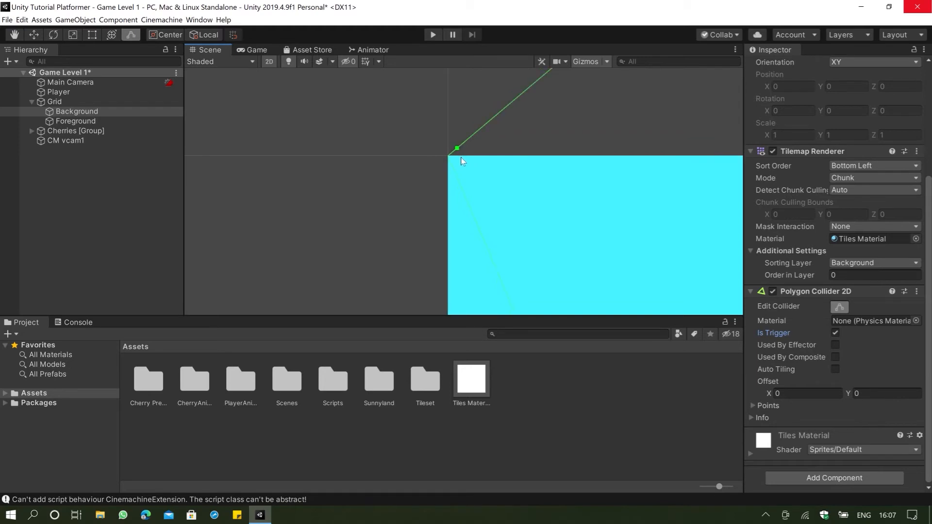
drag(454, 160, 454, 160)
scroll(456, 162, up, 10)
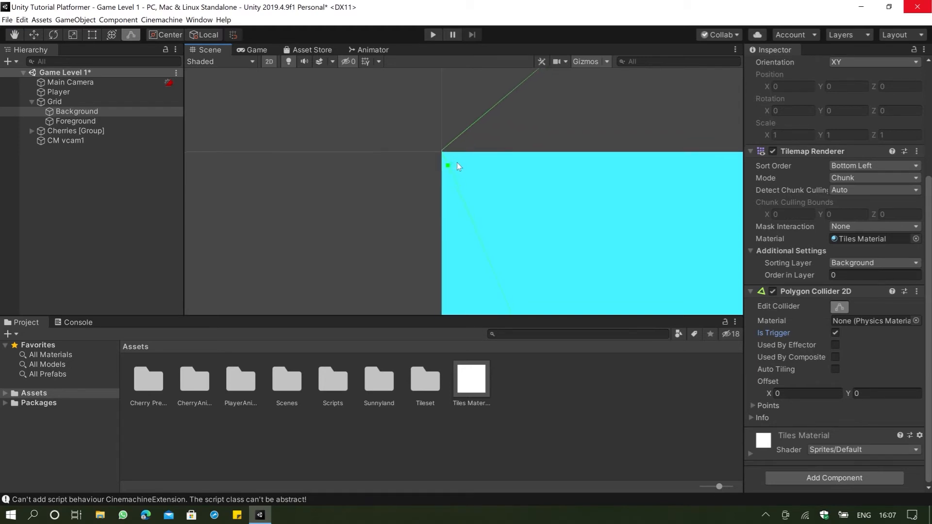
scroll(449, 170, up, 10)
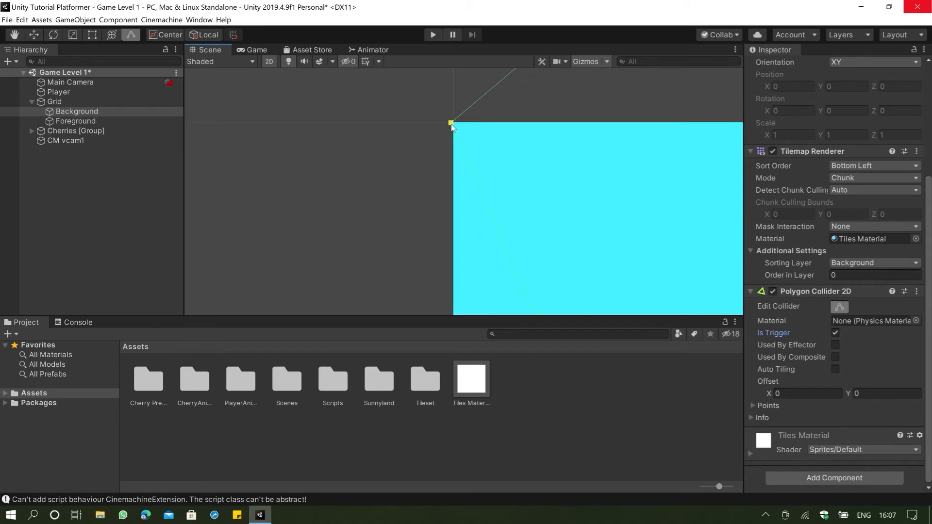
scroll(458, 133, up, 10)
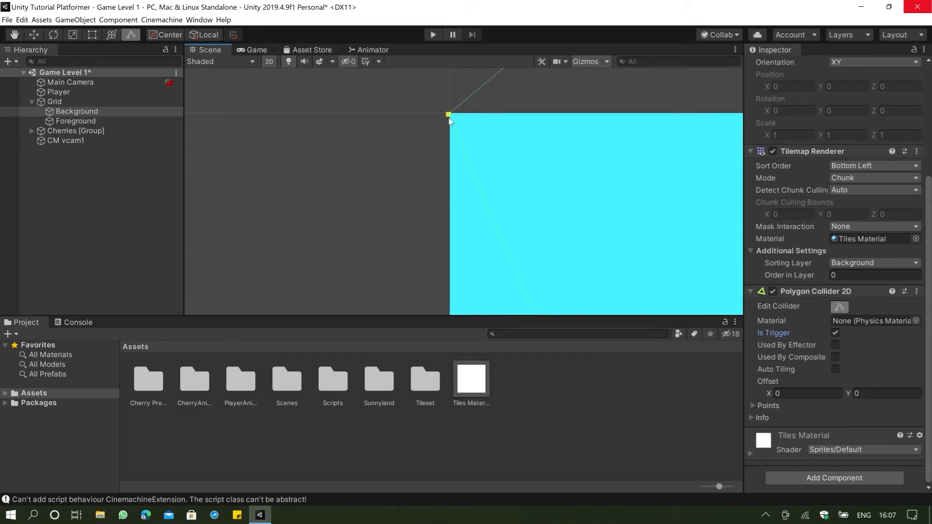
drag(450, 116, 451, 117)
scroll(455, 123, up, 10)
scroll(449, 115, up, 15)
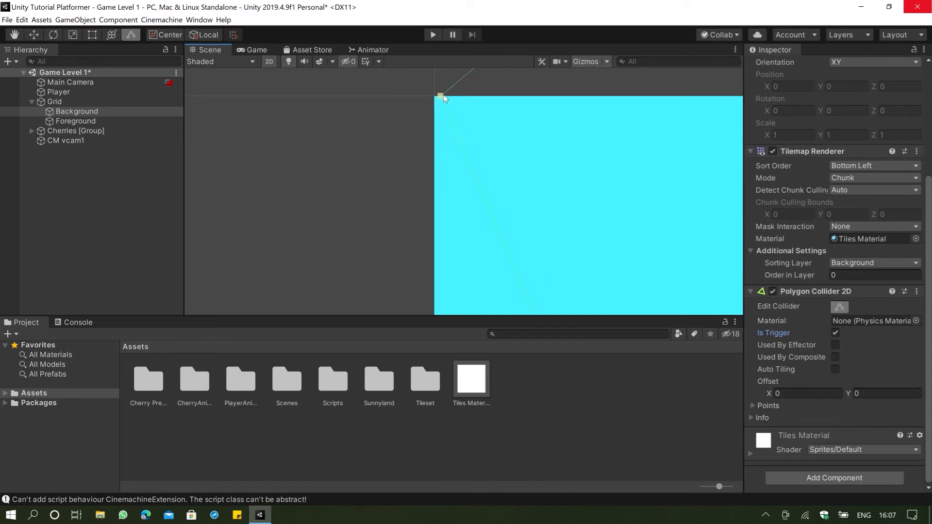
scroll(439, 103, up, 15)
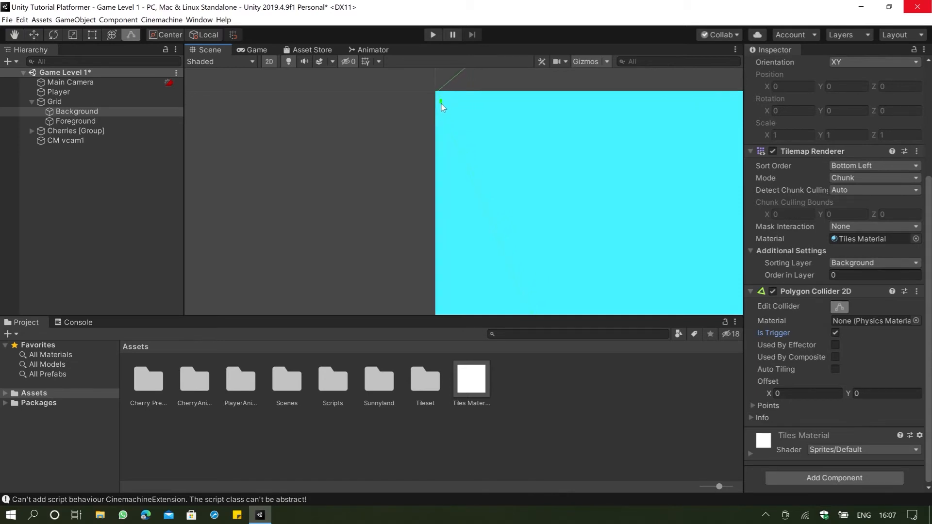
middle_drag(439, 95, 438, 114)
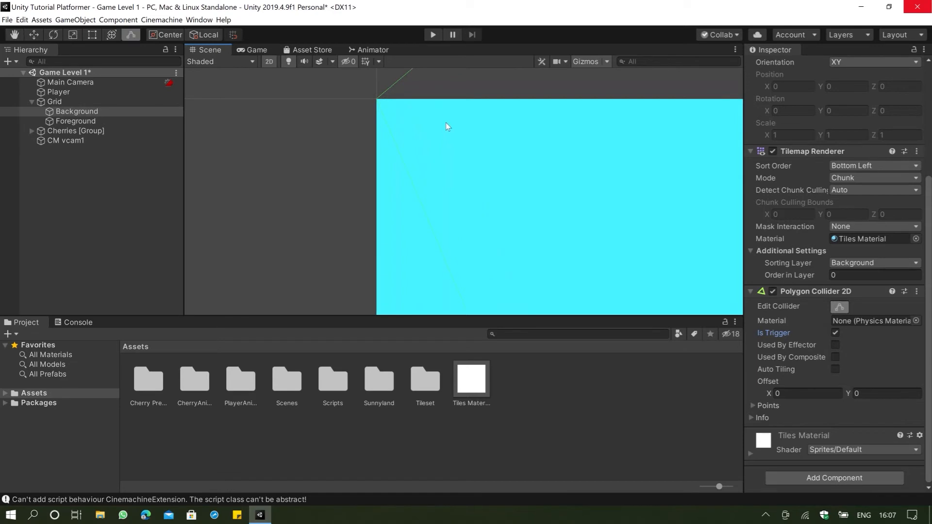
Move the collider's two lower vertices to the background's bottom corners and its right vertex to the top-right corner
scroll(450, 118, down, 15)
scroll(488, 140, down, 10)
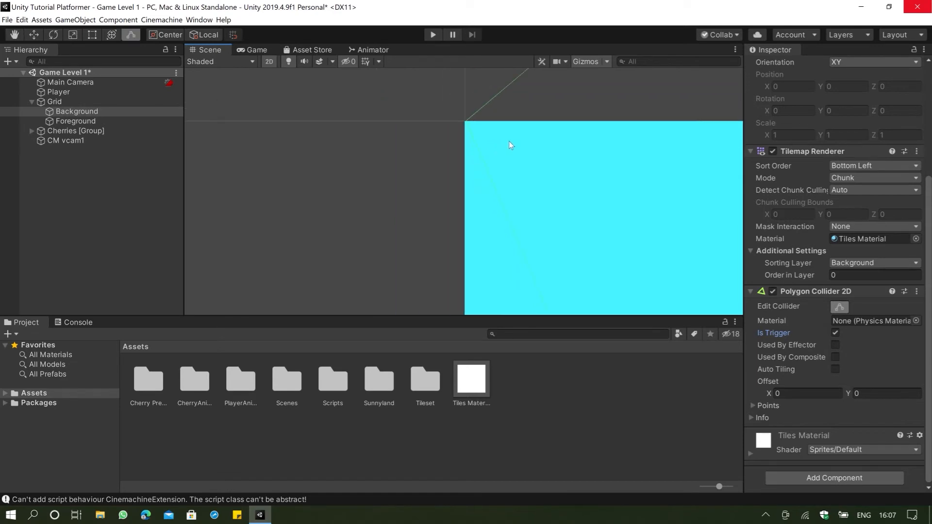
scroll(534, 153, down, 8)
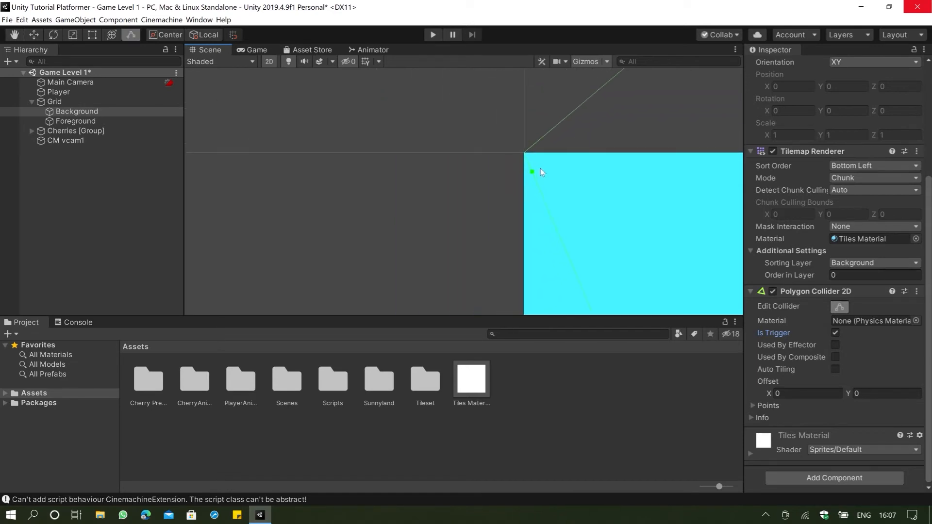
scroll(564, 188, down, 4)
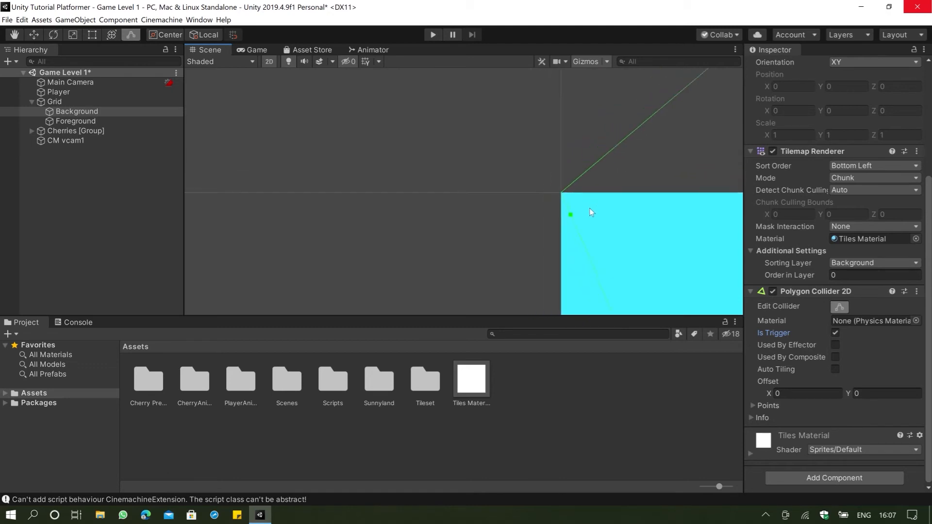
middle_drag(505, 241, 418, 100)
scroll(555, 231, down, 8)
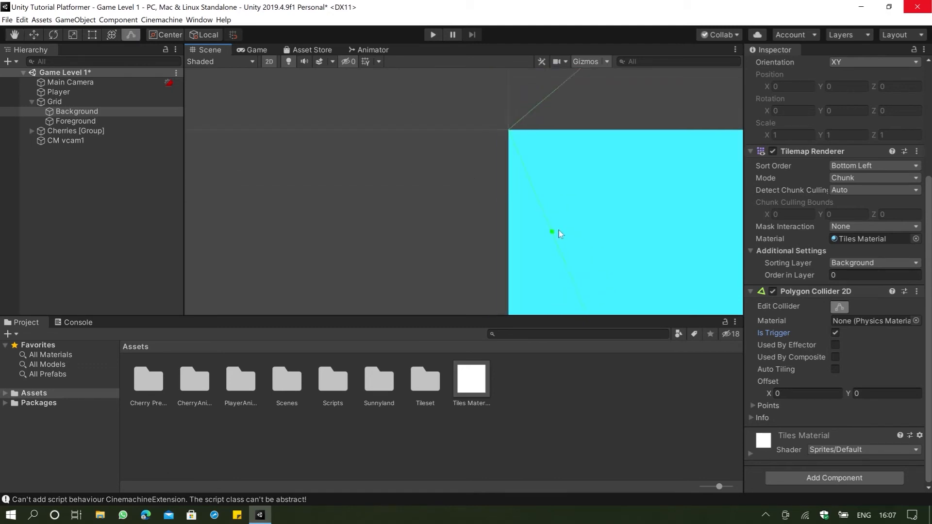
scroll(669, 255, up, 5)
scroll(542, 177, down, 8)
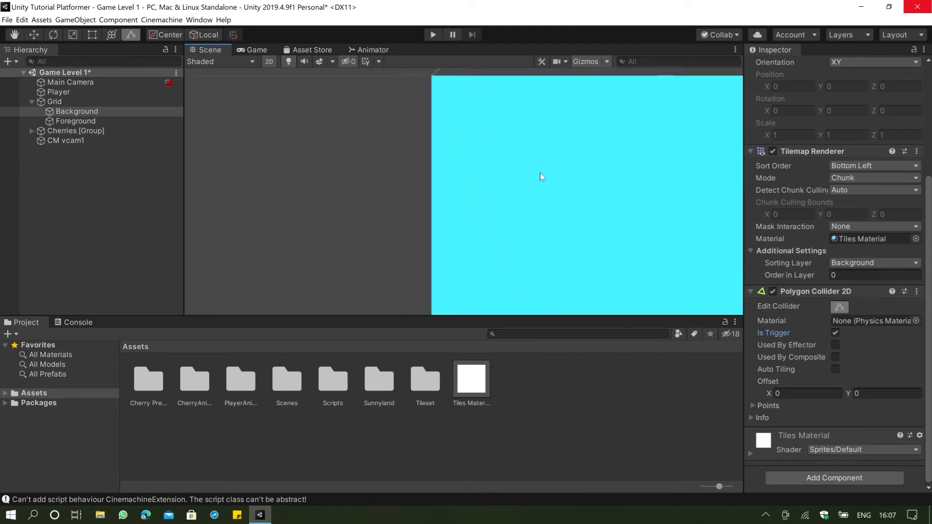
scroll(629, 218, down, 6)
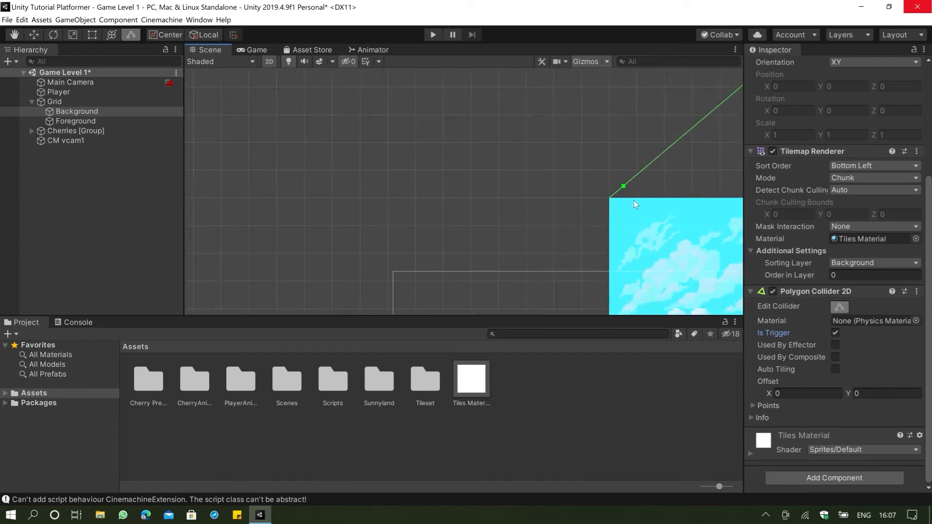
middle_drag(633, 200, 539, 37)
middle_drag(637, 238, 615, 84)
scroll(580, 235, up, 1)
scroll(580, 237, down, 10)
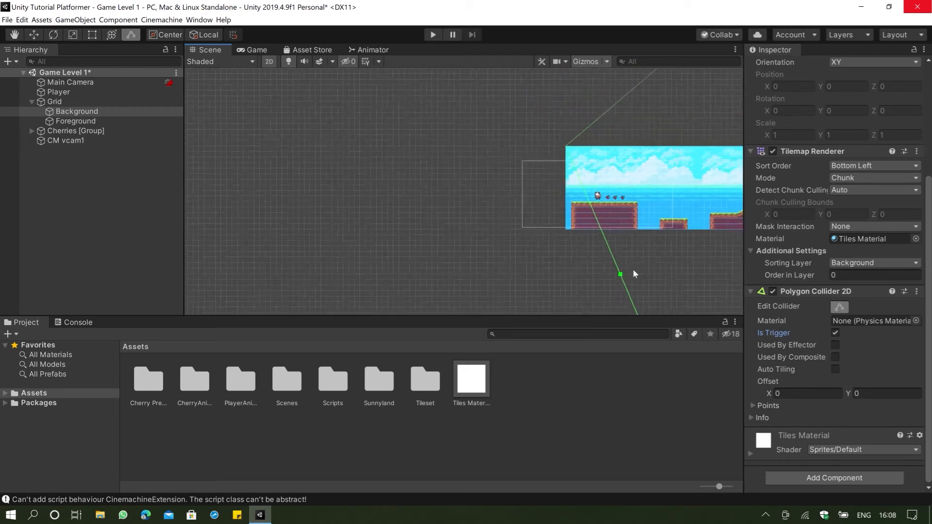
middle_drag(658, 277, 532, 210)
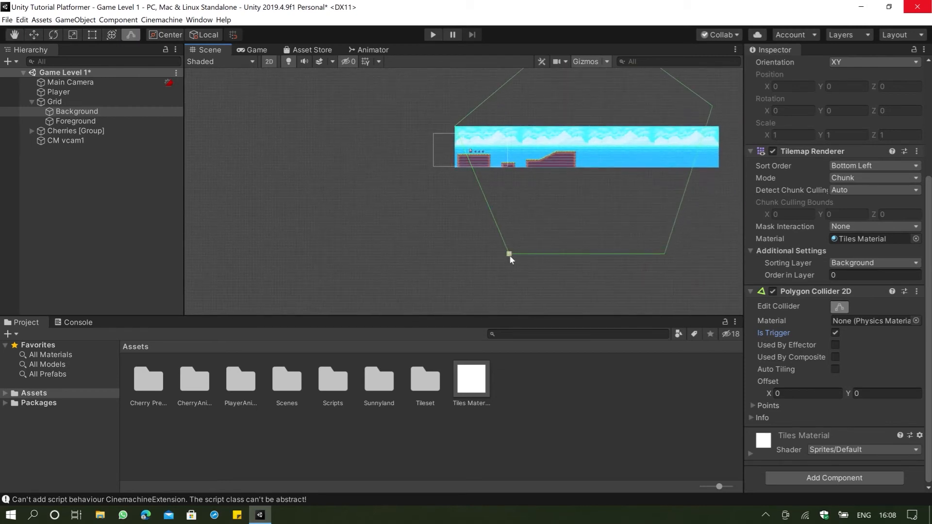
drag(510, 256, 454, 165)
drag(664, 253, 723, 168)
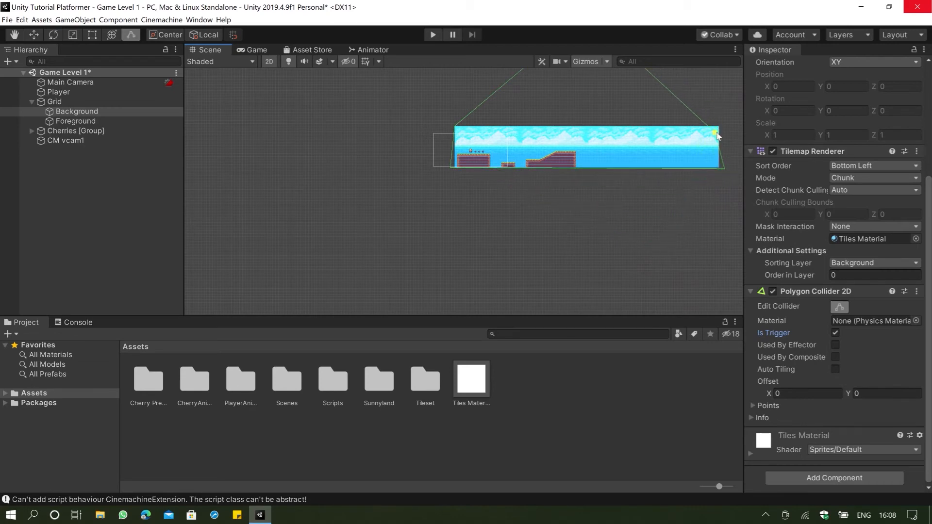
scroll(664, 148, up, 8)
middle_drag(631, 89, 622, 233)
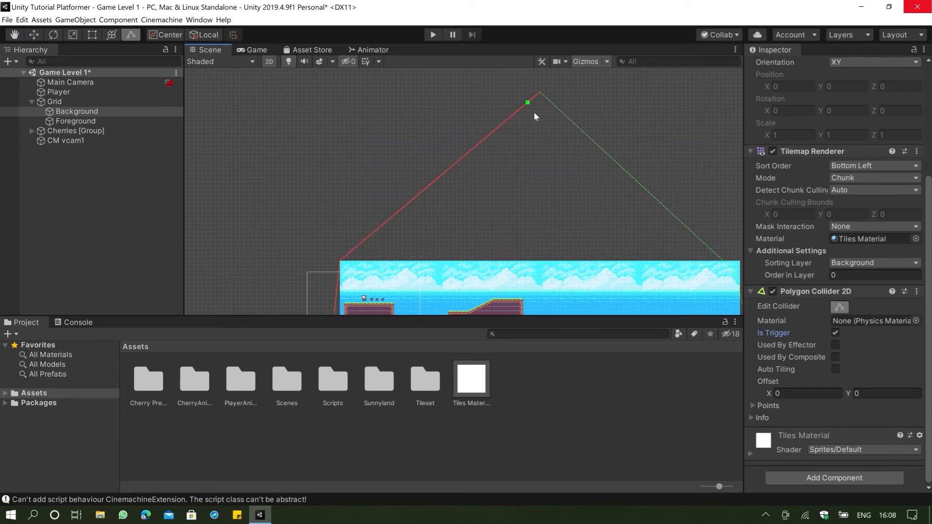
key(super)
text(ots)
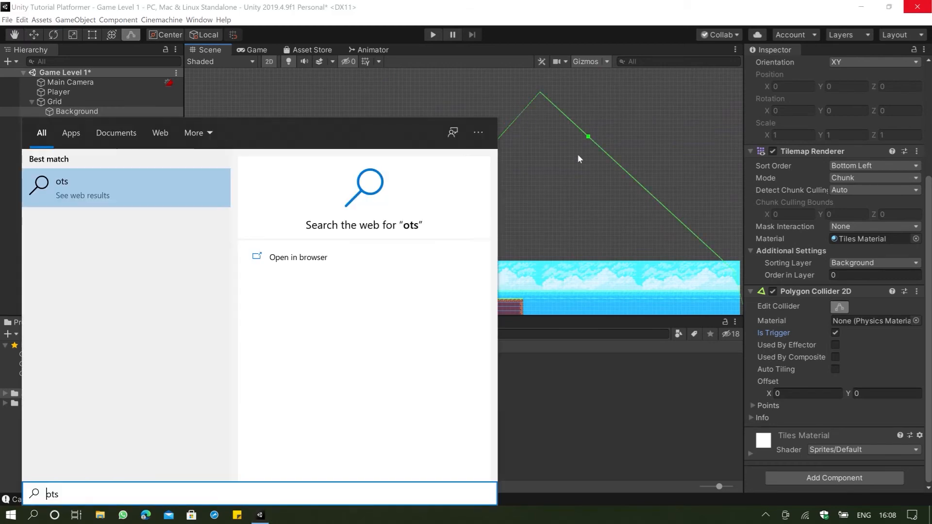
key(Escape)
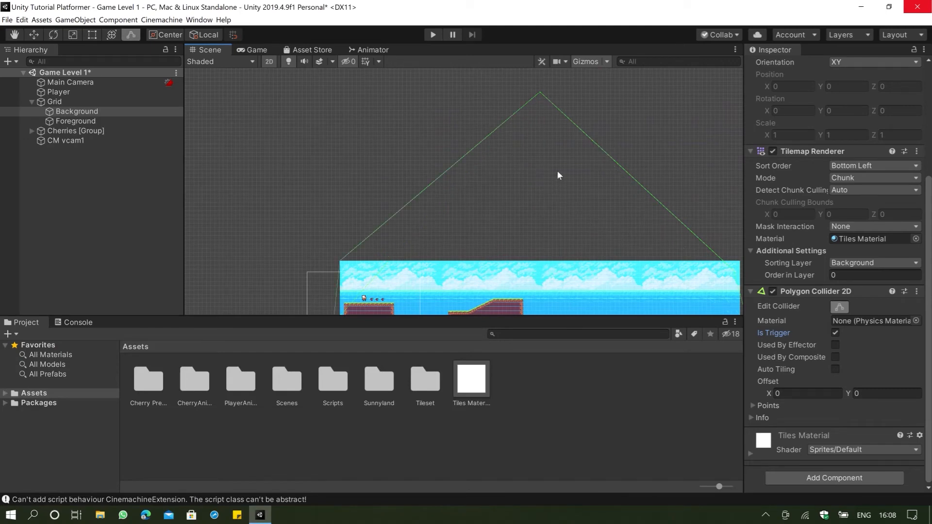
Delete the collider's peak vertex above the background and reselect the Background tilemap
click(553, 101)
scroll(509, 230, up, 2)
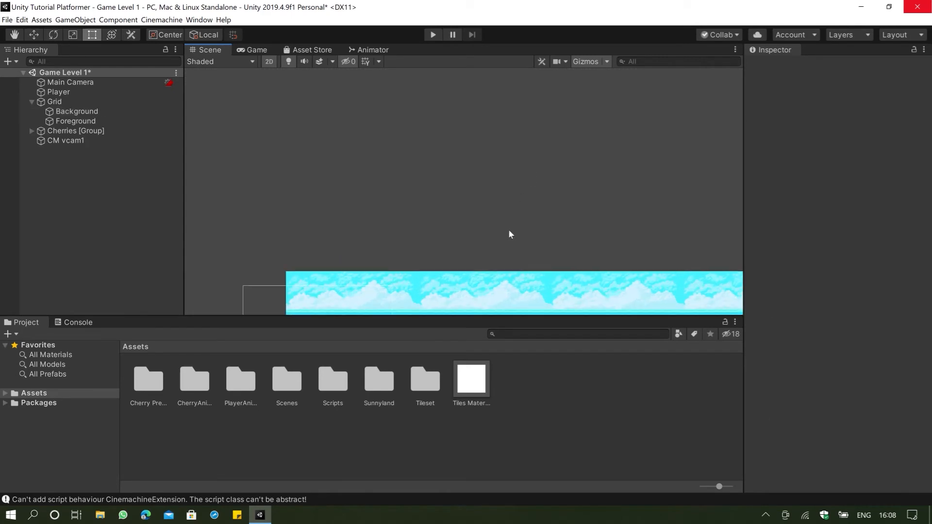
click(77, 112)
scroll(432, 255, down, 1)
middle_drag(463, 249, 449, 140)
scroll(419, 247, up, 9)
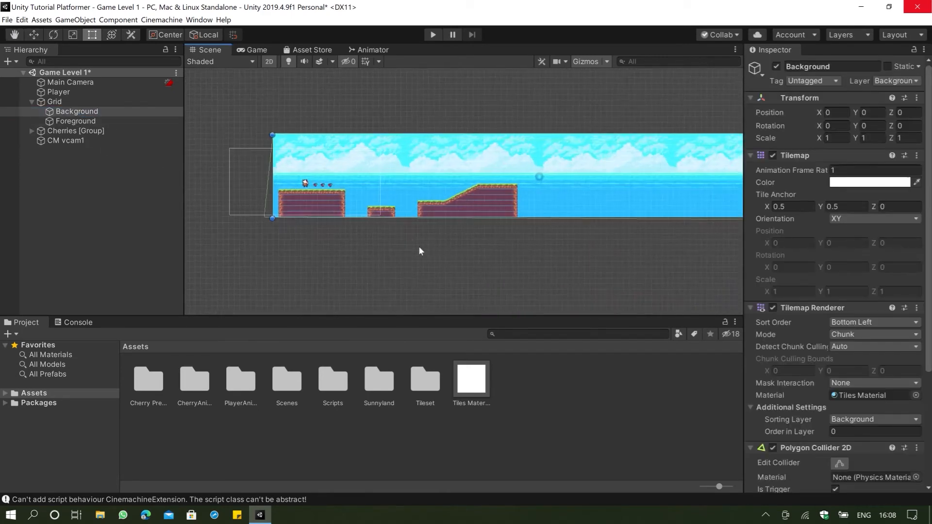
Resume editing the Background's polygon collider and move its lower-left vertex close to the background's bottom-left corner
click(273, 249)
scroll(272, 250, up, 5)
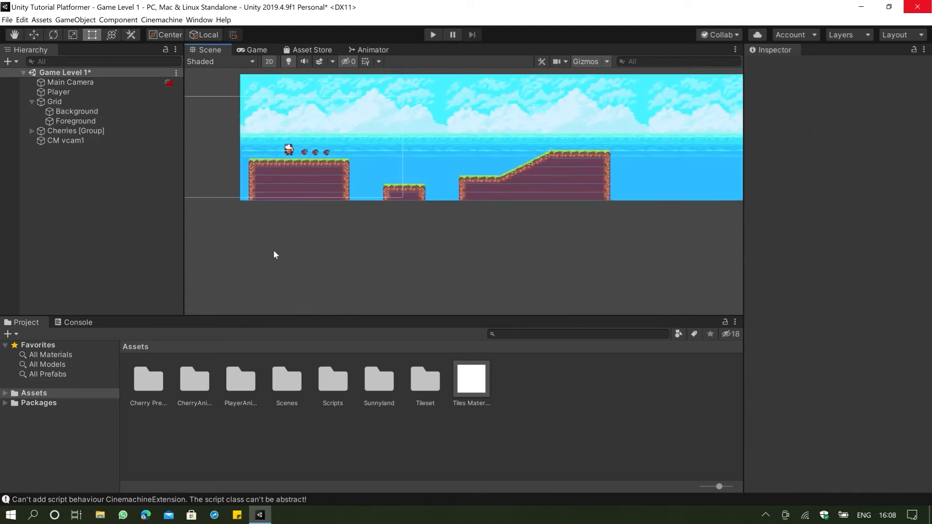
click(74, 111)
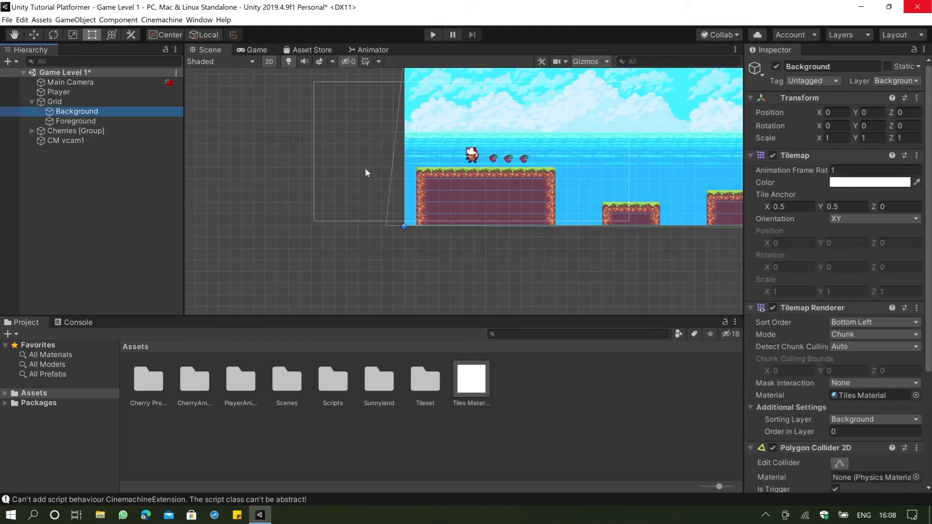
scroll(375, 219, up, 5)
scroll(396, 254, up, 6)
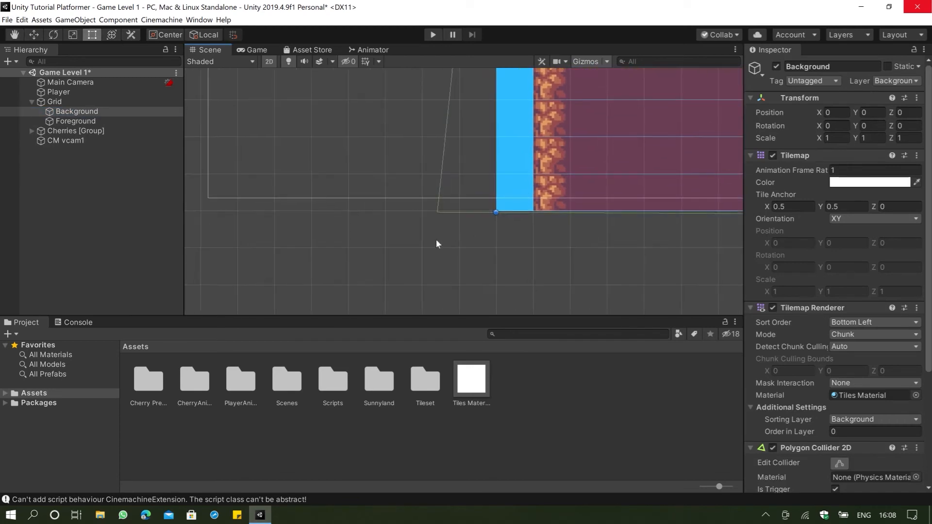
scroll(440, 194, up, 3)
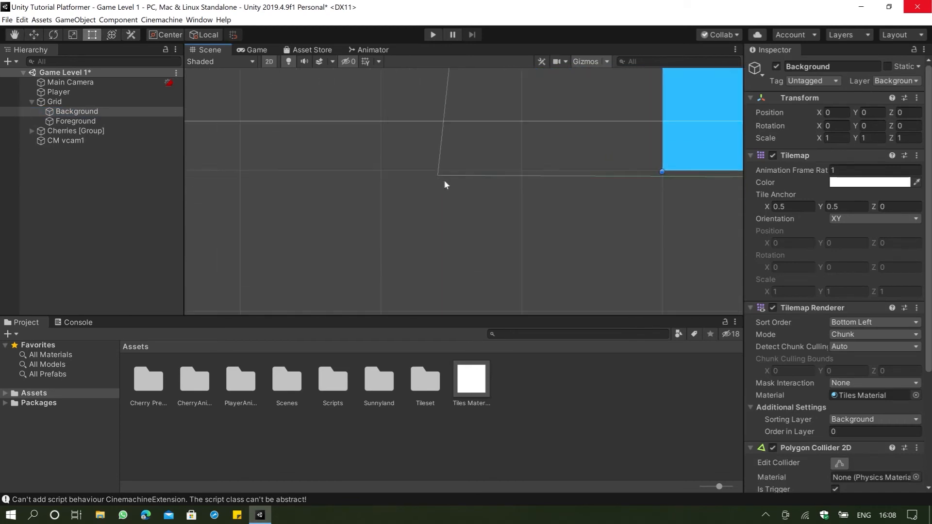
scroll(431, 179, up, 3)
click(429, 168)
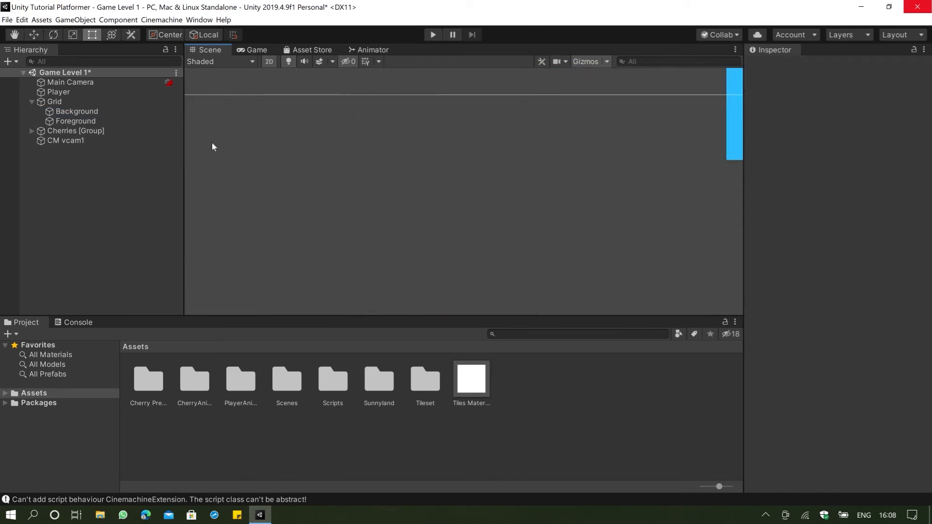
click(94, 112)
scroll(835, 333, down, 3)
click(840, 307)
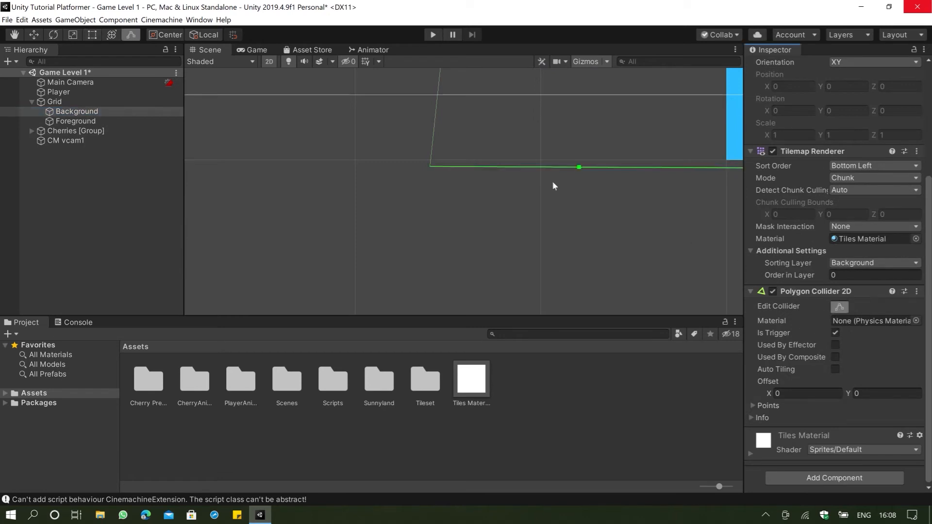
drag(440, 170, 540, 155)
Refine the lower-left collider vertex so it lines up closely with the background's bottom-left corner
scroll(559, 164, up, 10)
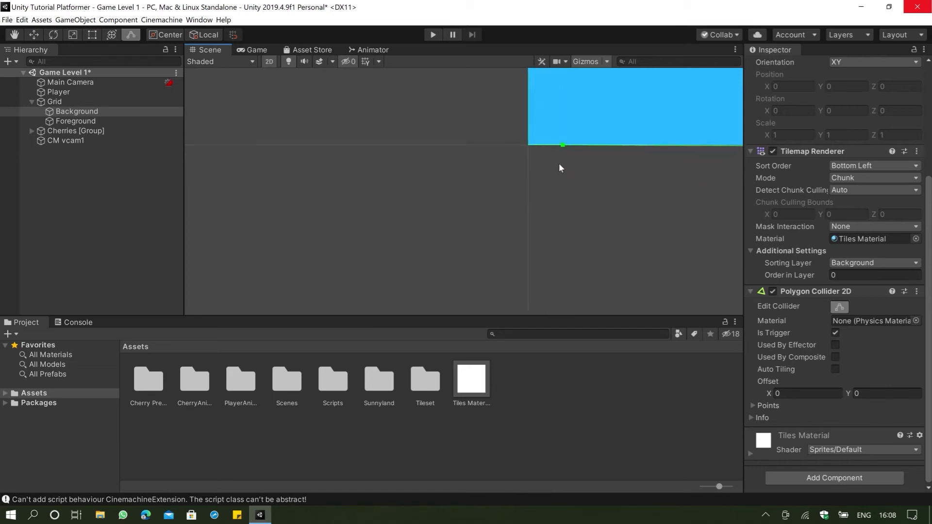
middle_drag(535, 164, 522, 223)
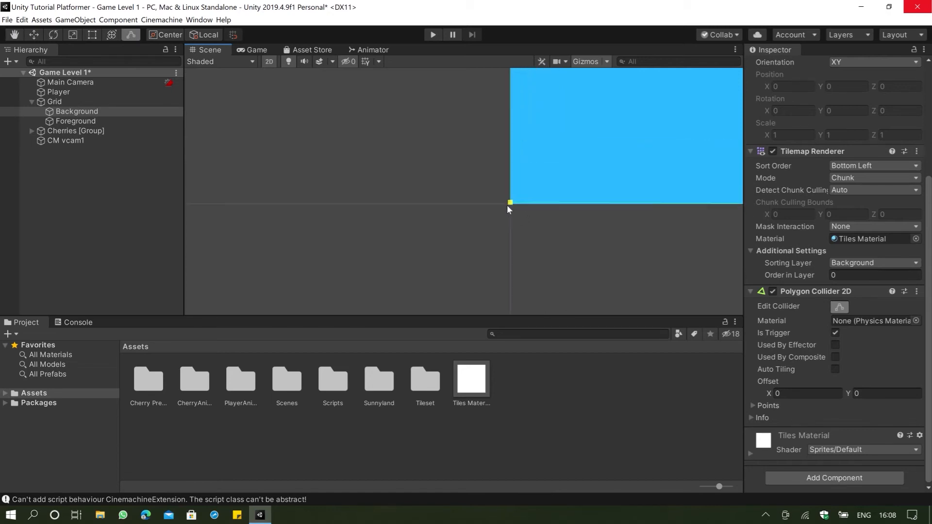
drag(507, 207, 513, 203)
scroll(513, 204, up, 5)
scroll(518, 209, up, 10)
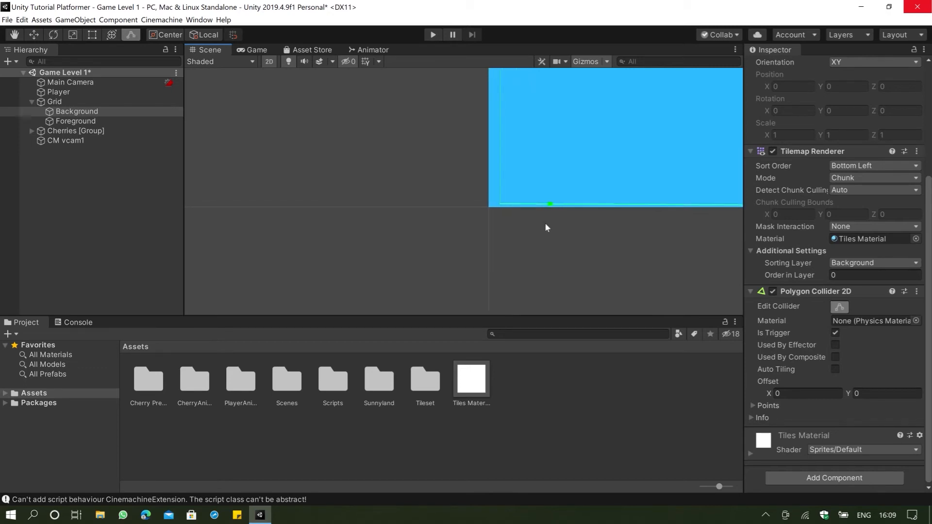
drag(453, 180, 365, 189)
scroll(363, 186, up, 6)
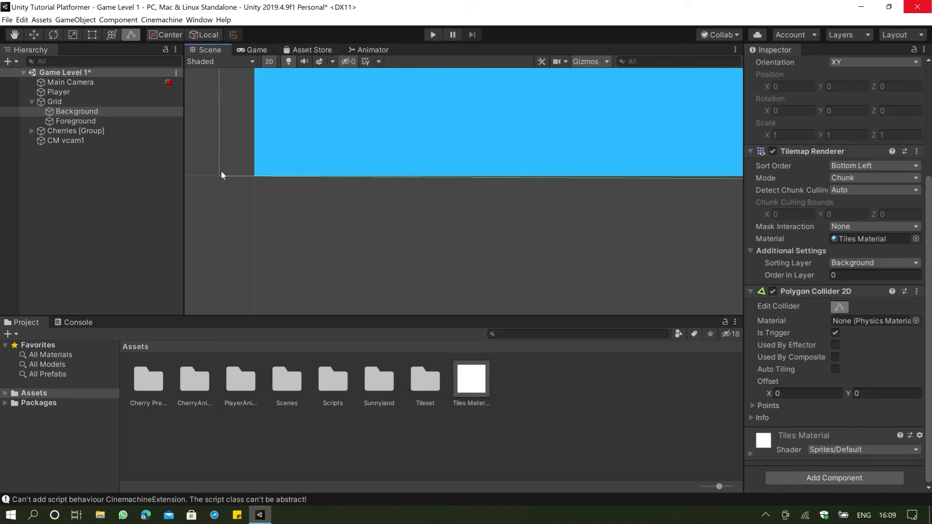
scroll(313, 175, down, 1)
scroll(395, 183, down, 2)
middle_drag(394, 183, 564, 172)
scroll(606, 198, down, 4)
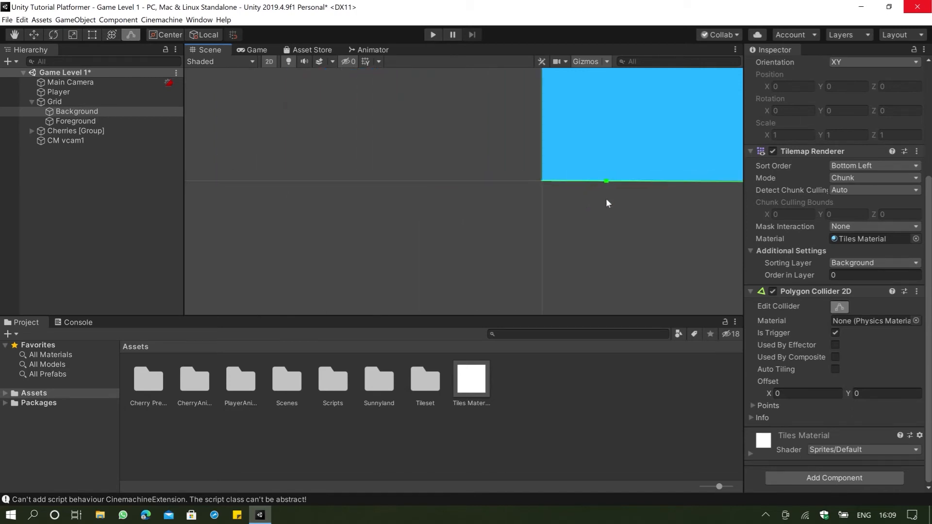
scroll(636, 206, down, 3)
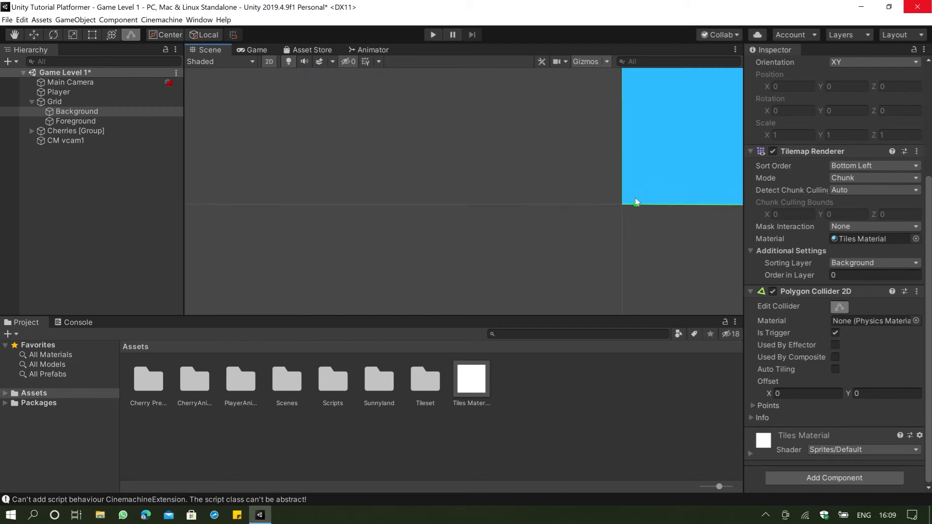
scroll(647, 229, down, 2)
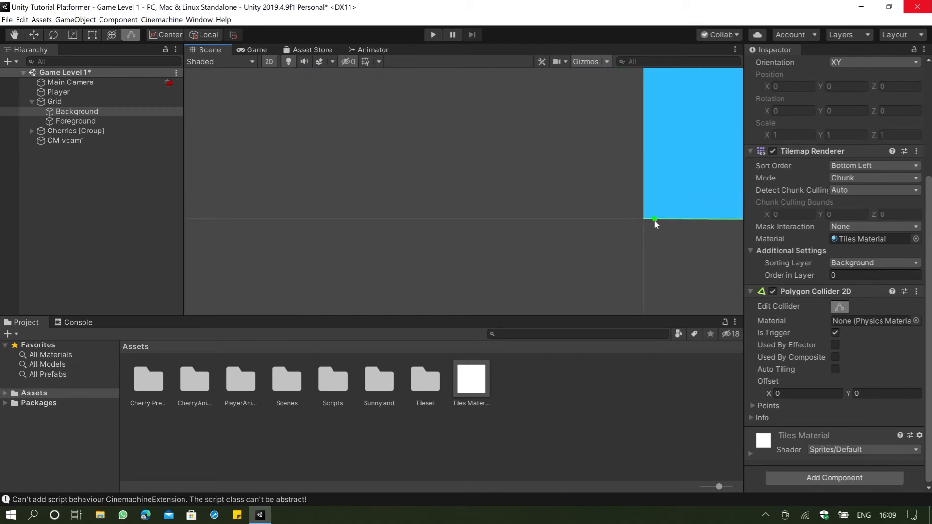
Add a vertex near the right end of the collider's lower edge and place it at the background's bottom-right corner
scroll(660, 199, down, 3)
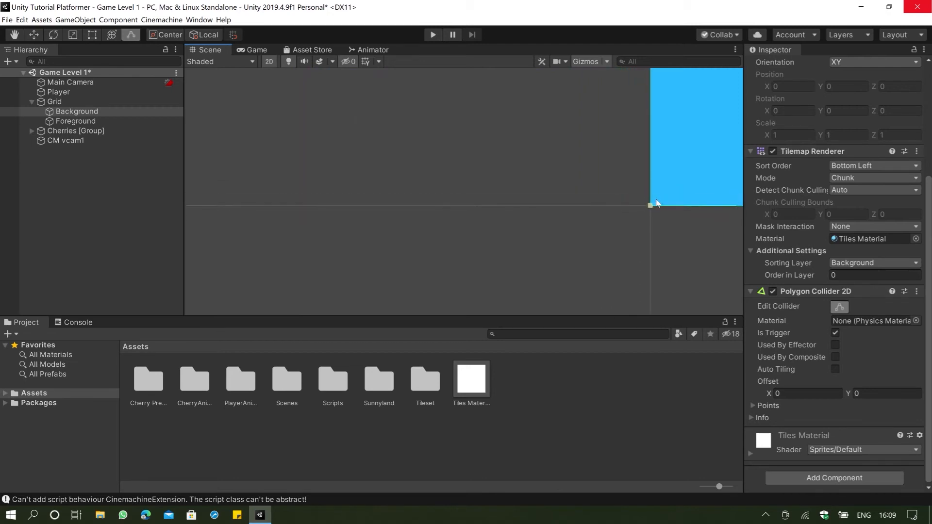
scroll(673, 187, down, 5)
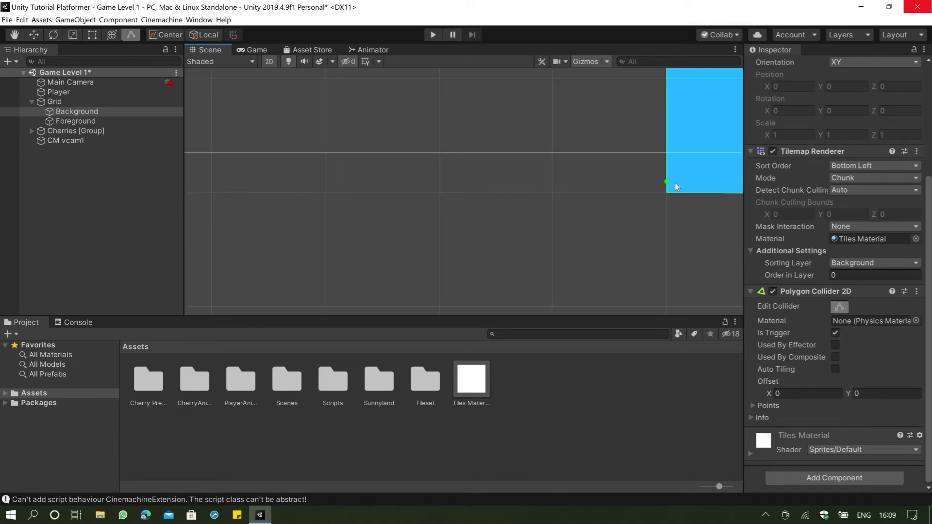
scroll(678, 187, down, 4)
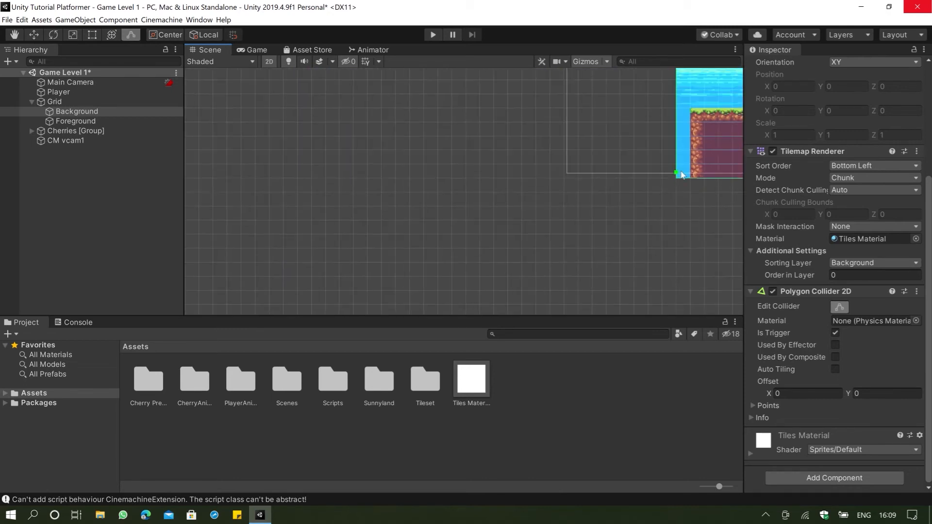
middle_drag(675, 202, 384, 245)
middle_drag(675, 265, 473, 252)
middle_drag(689, 254, 466, 260)
middle_drag(666, 249, 619, 282)
scroll(538, 241, up, 3)
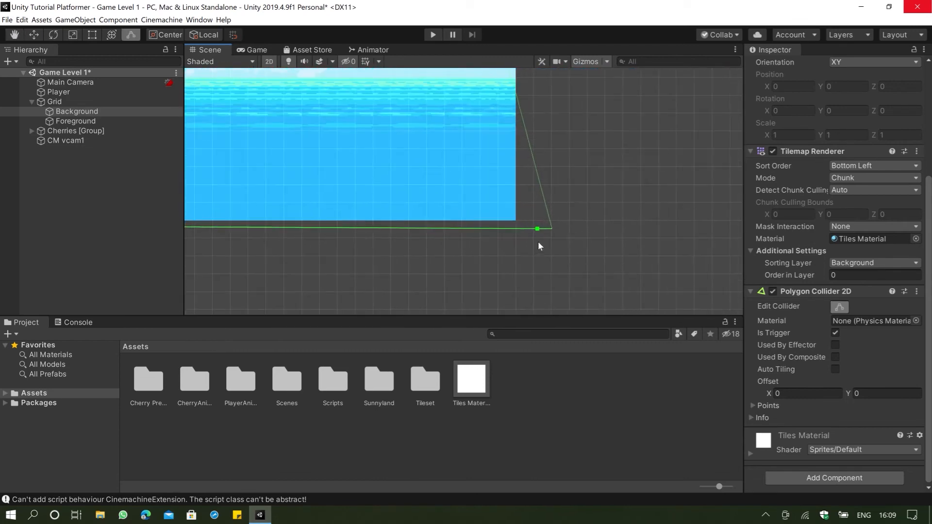
mouse_move(553, 214)
mouse_down()
mouse_move(542, 213)
mouse_move(568, 207)
mouse_move(557, 221)
mouse_move(518, 219)
mouse_move(556, 227)
mouse_move(538, 219)
mouse_up()
scroll(563, 221, down, 2)
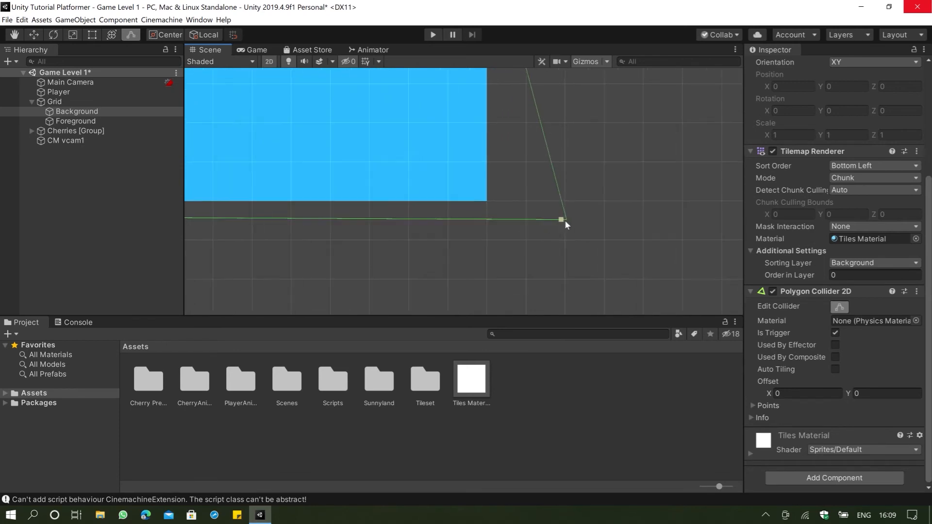
drag(561, 226, 580, 213)
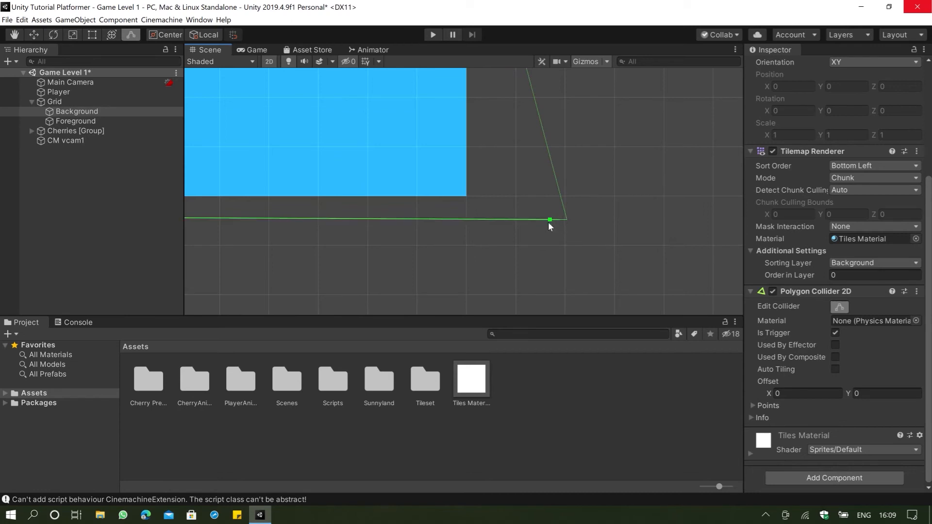
drag(549, 222, 464, 196)
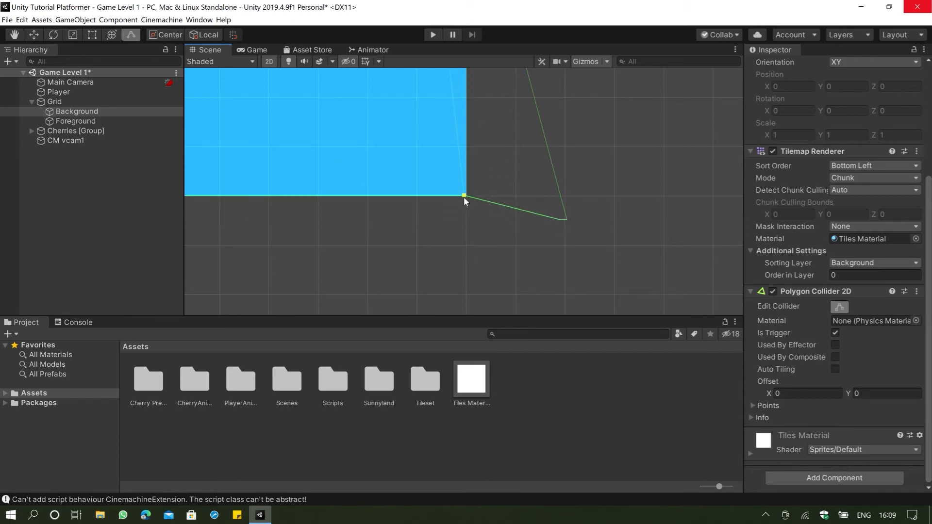
Delete the surplus collider vertex outside the bottom-right corner and resume editing the Background's polygon collider
ctrl+click(548, 212)
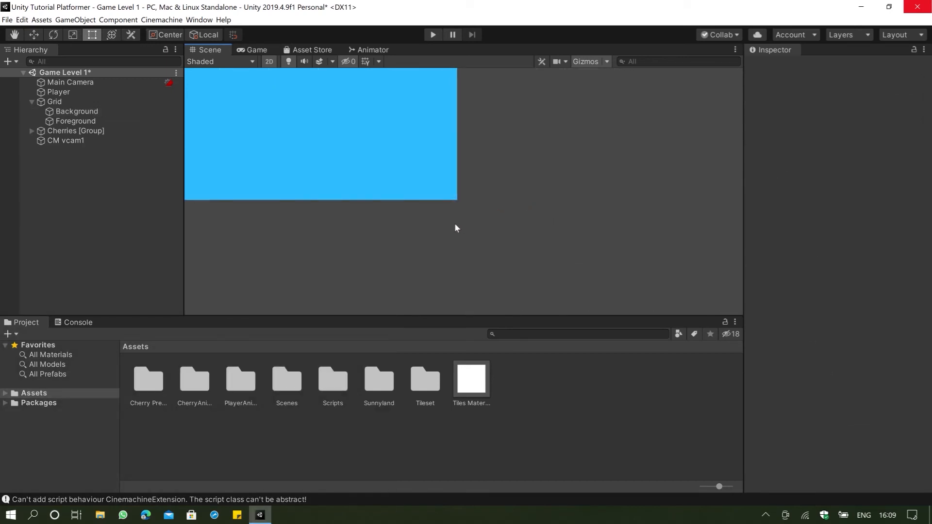
click(74, 111)
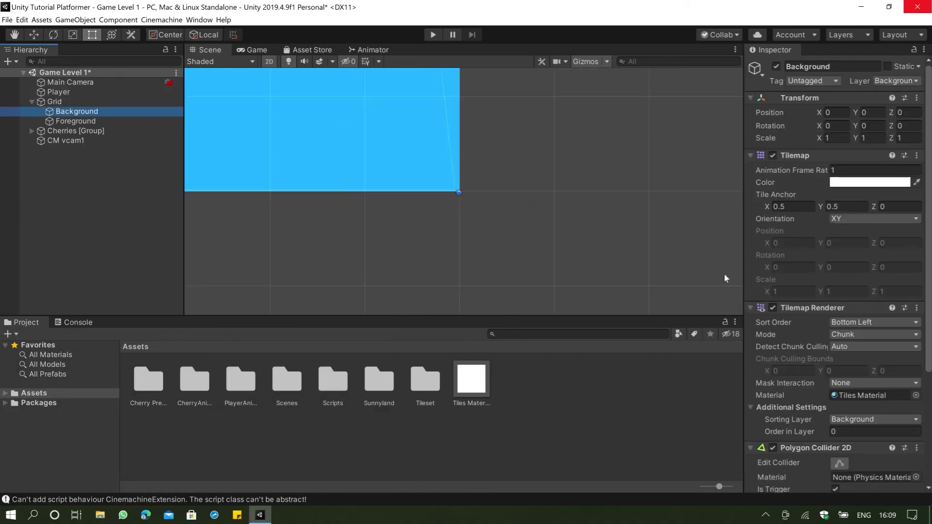
scroll(847, 378, down, 4)
click(840, 307)
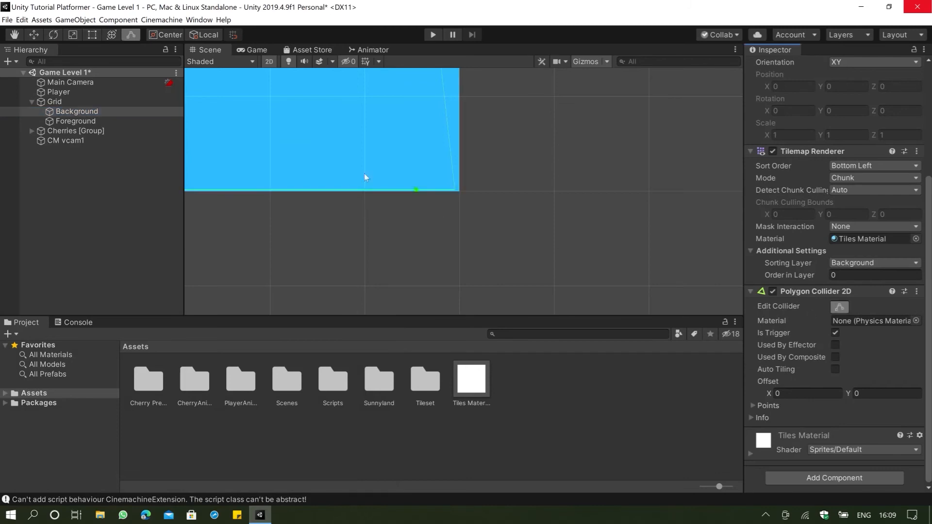
Move the collider's lower-right vertex closer to the background's bottom-right corner
scroll(429, 194, up, 3)
drag(472, 186, 501, 200)
scroll(502, 199, up, 3)
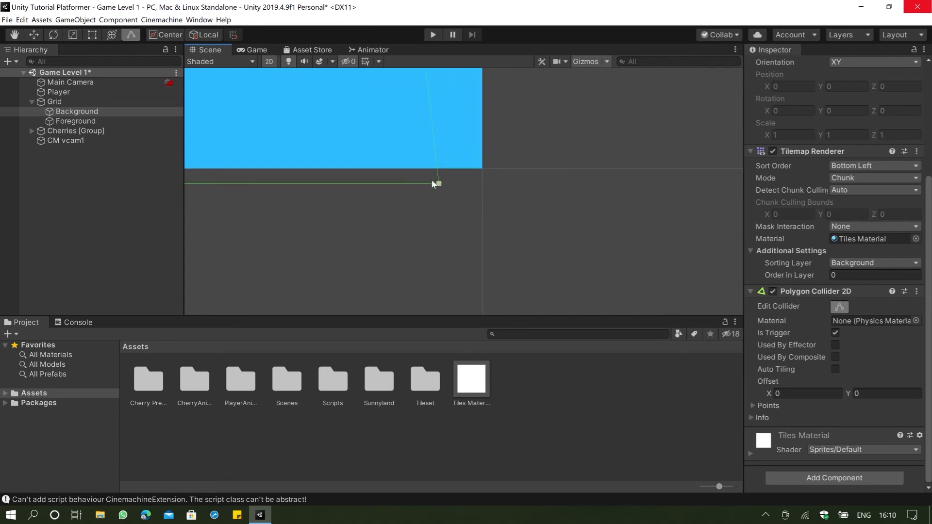
drag(437, 183, 486, 170)
scroll(464, 178, up, 8)
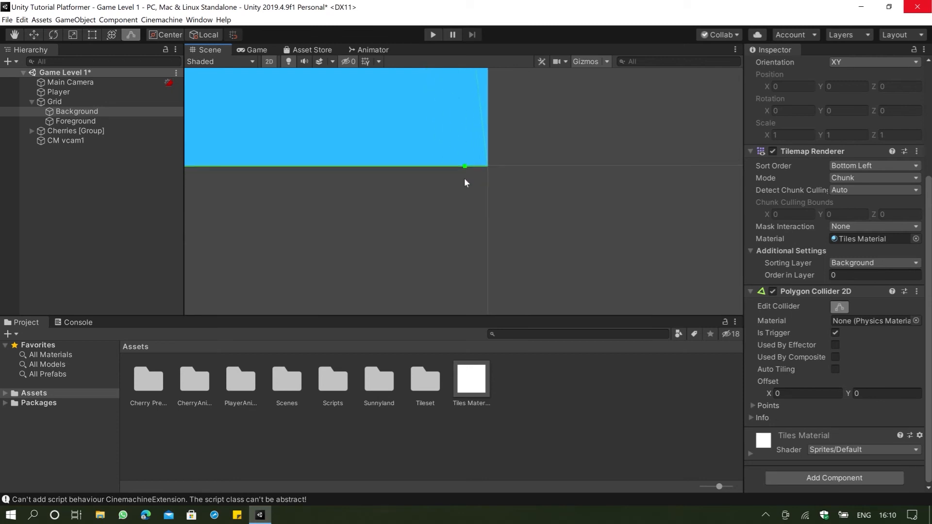
Refine the lower-right collider vertex so it lines up closely with the background's bottom-right corner
scroll(521, 166, up, 15)
middle_drag(522, 147, 537, 227)
scroll(502, 224, up, 8)
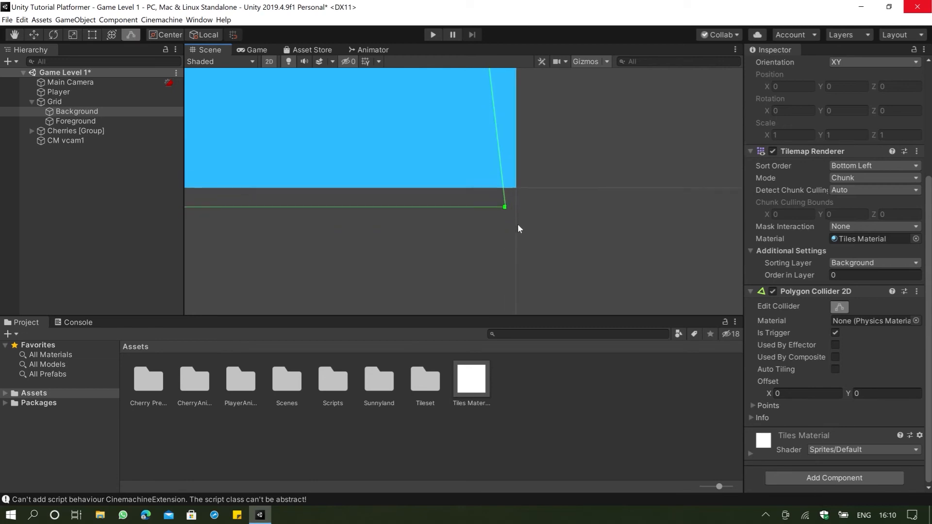
scroll(520, 227, up, 1)
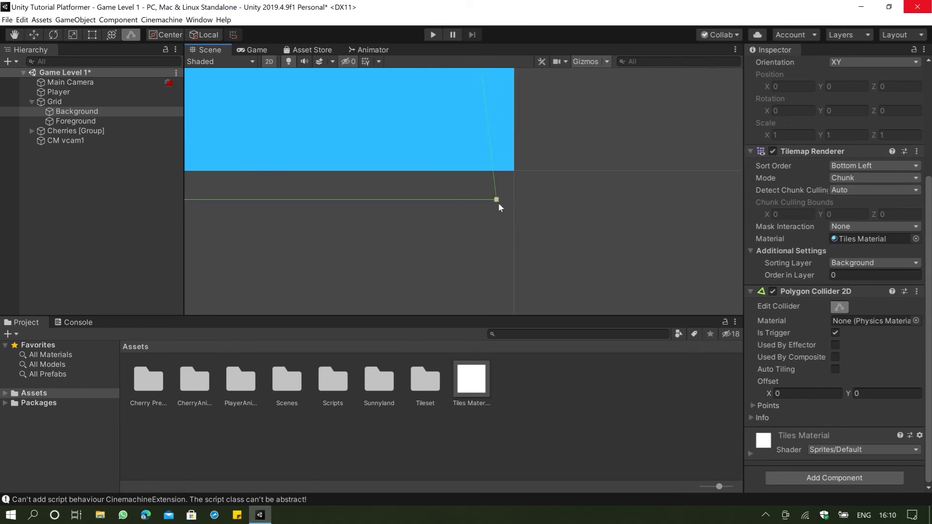
drag(499, 203, 513, 174)
scroll(525, 169, up, 8)
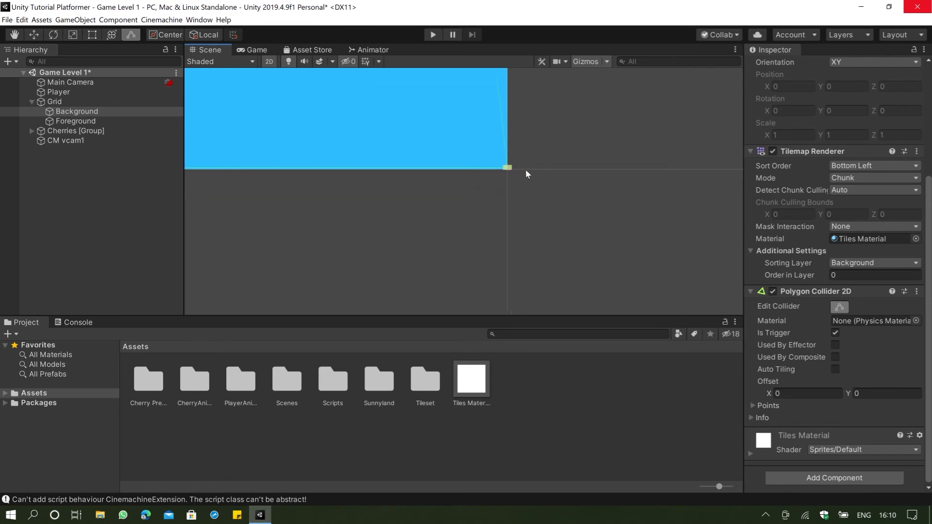
scroll(523, 168, up, 10)
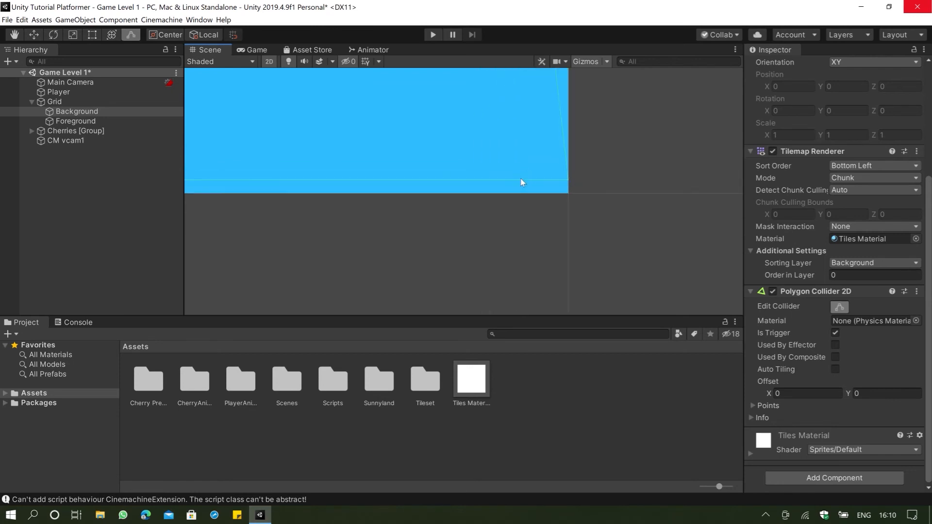
scroll(556, 178, down, 2)
scroll(557, 182, down, 3)
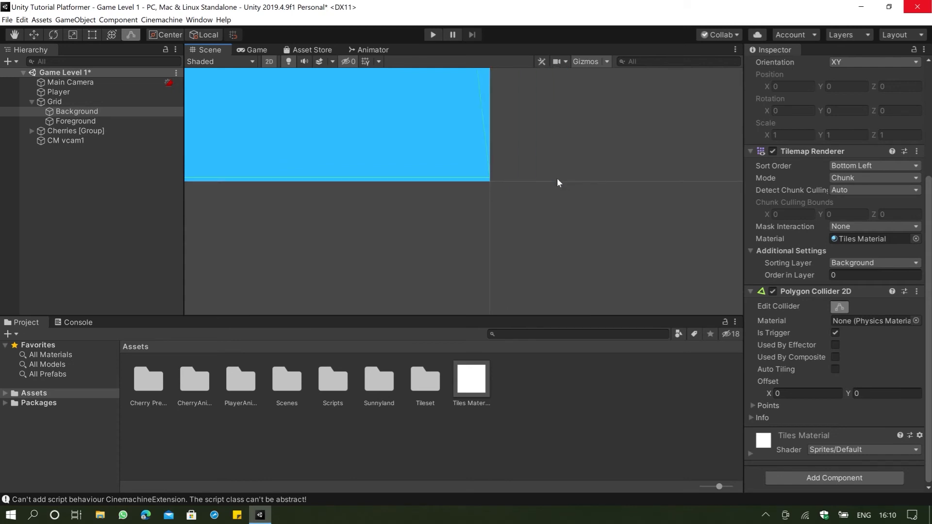
scroll(557, 177, up, 2)
middle_drag(557, 174, 571, 170)
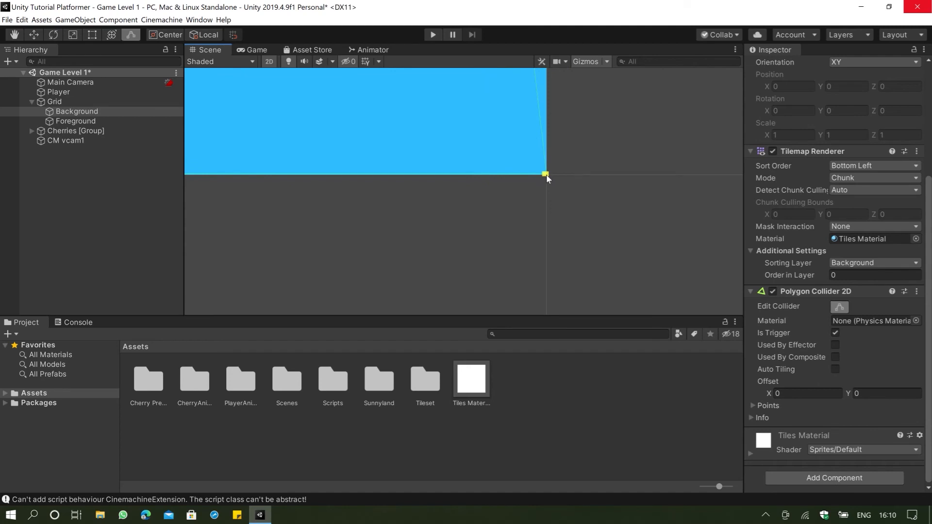
drag(546, 175, 546, 177)
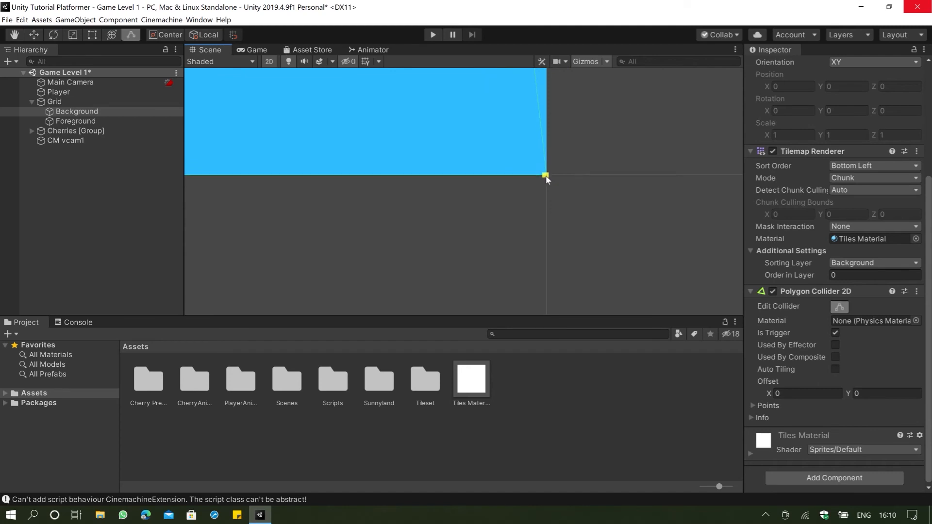
Move the collider's upper-right vertex to the background's top-right corner
middle_drag(584, 107, 578, 296)
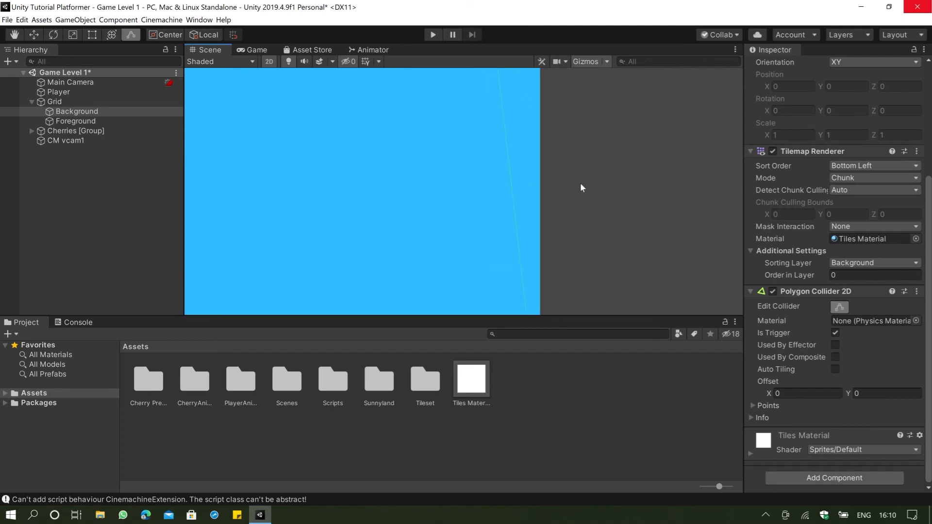
scroll(588, 185, down, 3)
scroll(605, 179, down, 5)
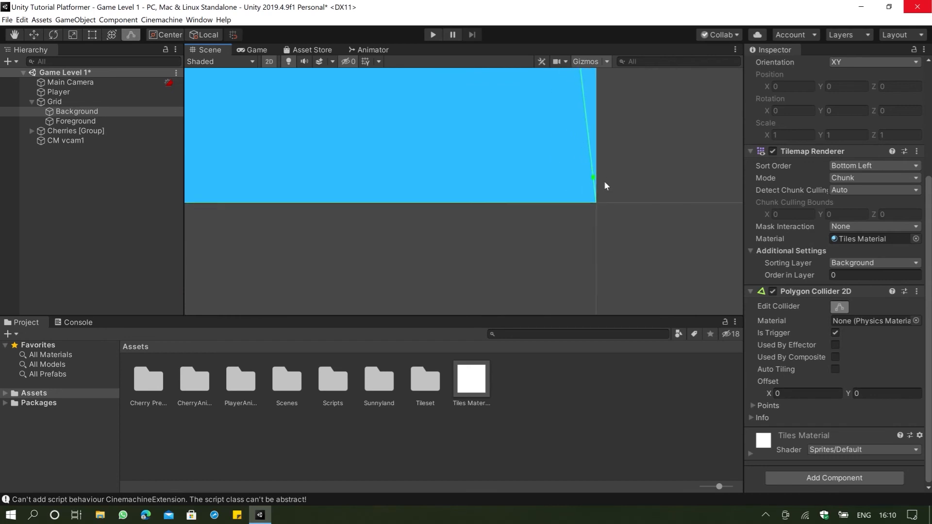
scroll(611, 183, down, 5)
middle_drag(590, 102, 496, 264)
mouse_move(562, 119)
middle_down()
mouse_move(537, 284)
mouse_move(548, 272)
middle_up()
mouse_move(585, 110)
middle_down()
mouse_move(614, 288)
mouse_move(578, 292)
mouse_move(616, 296)
mouse_move(603, 162)
mouse_move(566, 205)
mouse_move(515, 199)
mouse_move(458, 184)
mouse_move(485, 141)
mouse_move(532, 135)
mouse_move(527, 267)
middle_up()
scroll(503, 173, down, 10)
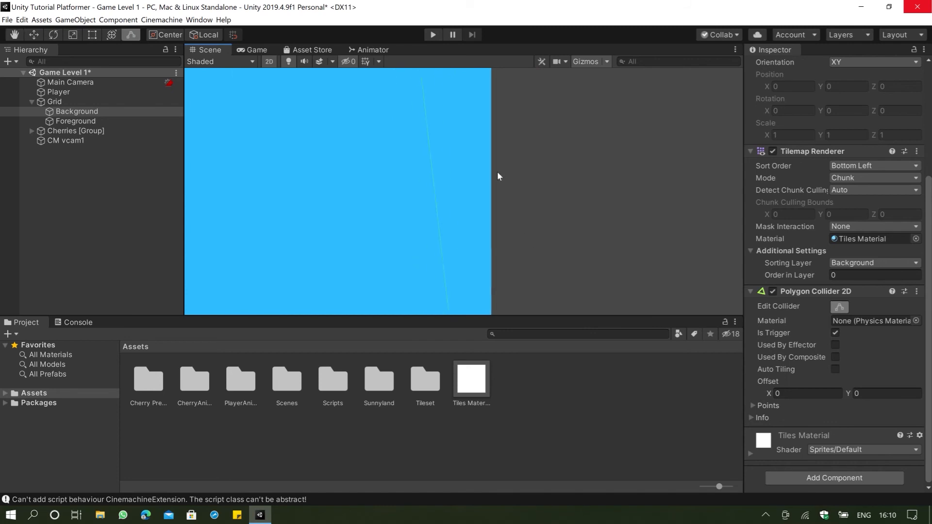
scroll(503, 167, down, 5)
middle_drag(440, 107, 427, 260)
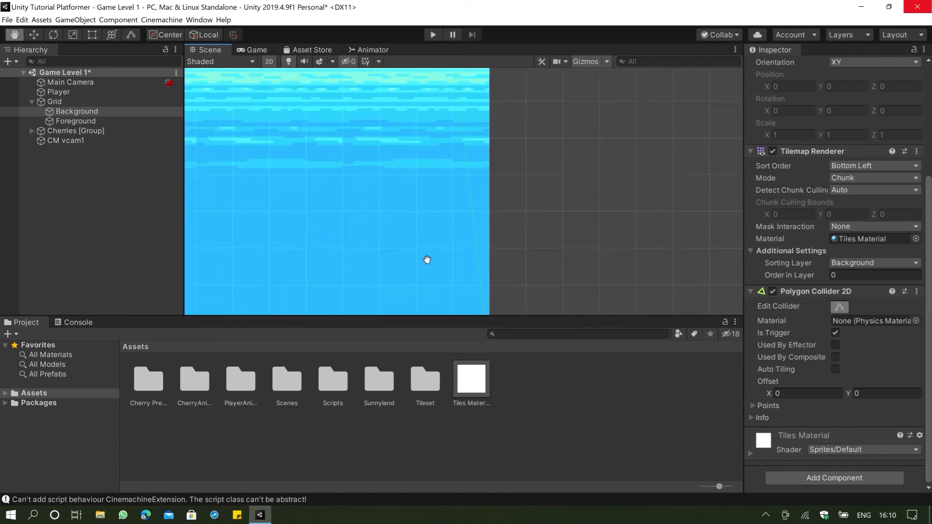
middle_drag(456, 83, 437, 262)
middle_drag(506, 115, 527, 271)
middle_drag(533, 125, 499, 299)
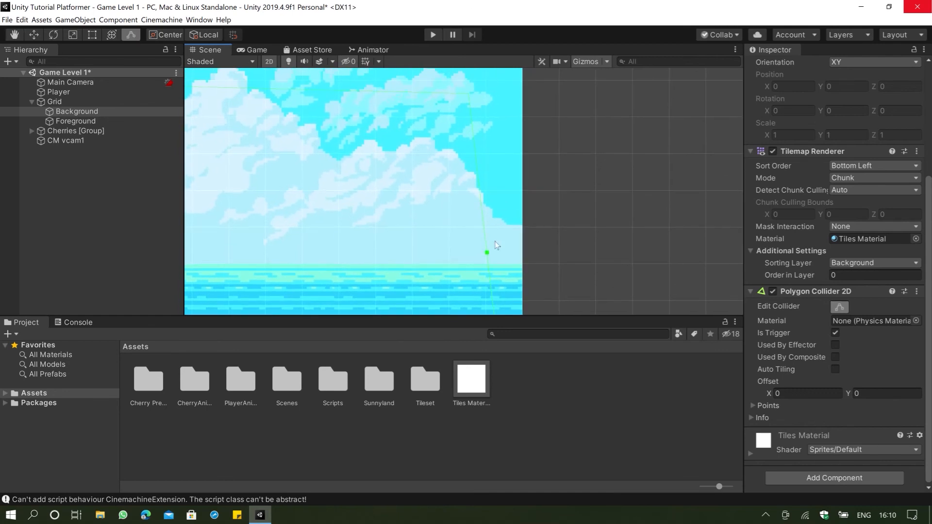
middle_drag(482, 155, 523, 221)
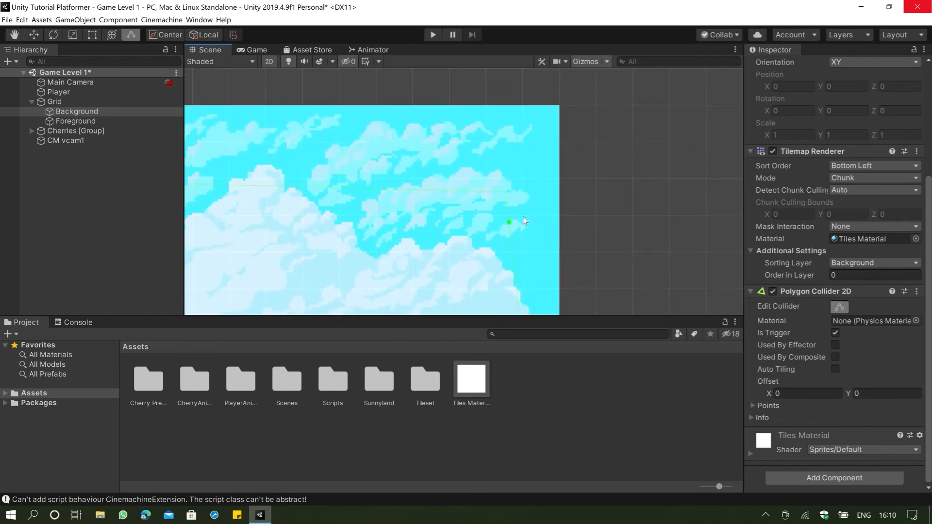
drag(544, 136, 563, 102)
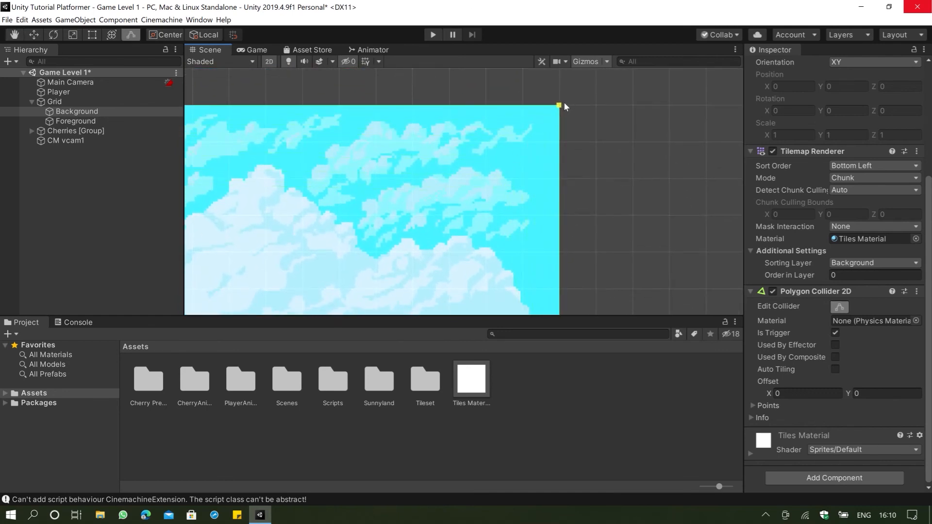
Adjust the upper-right collider vertex to bring it nearer to the background's top-right corner
scroll(562, 104, up, 1)
scroll(562, 104, up, 6)
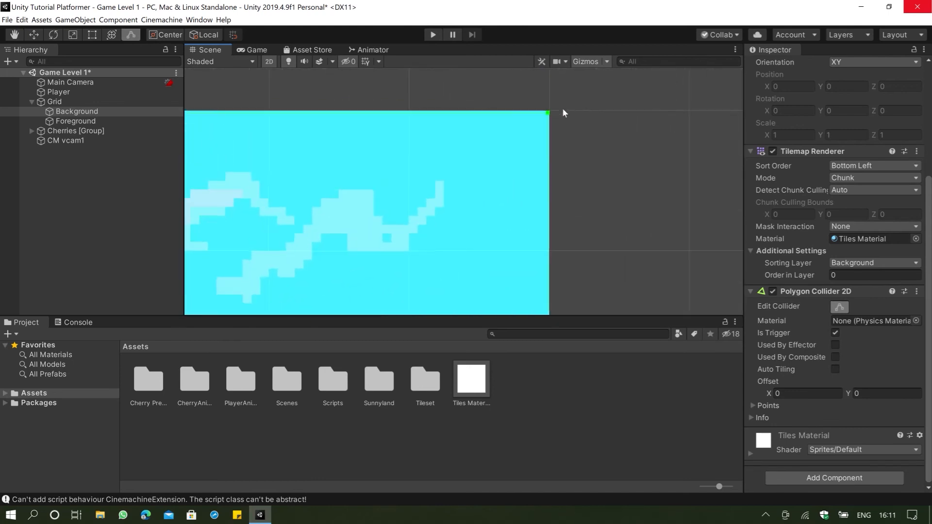
scroll(549, 122, up, 4)
middle_drag(545, 108, 544, 210)
drag(523, 171, 532, 161)
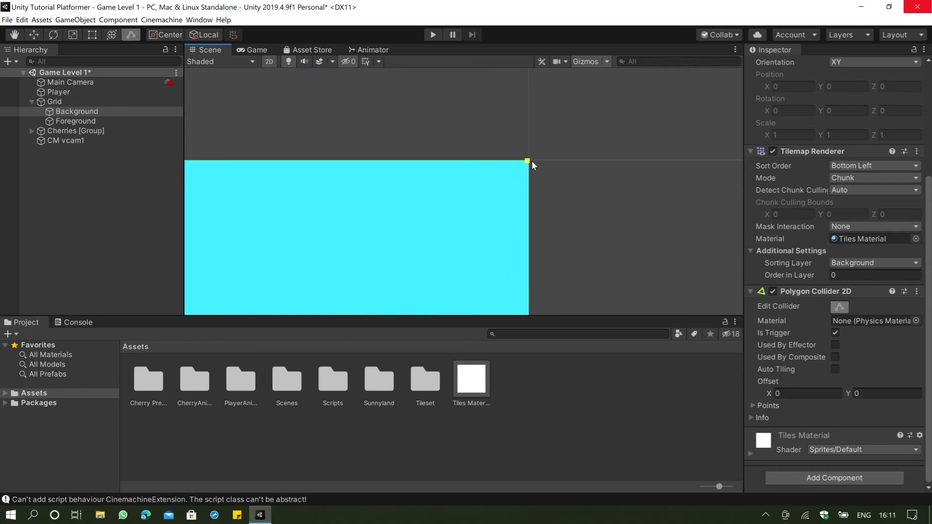
scroll(531, 162, up, 8)
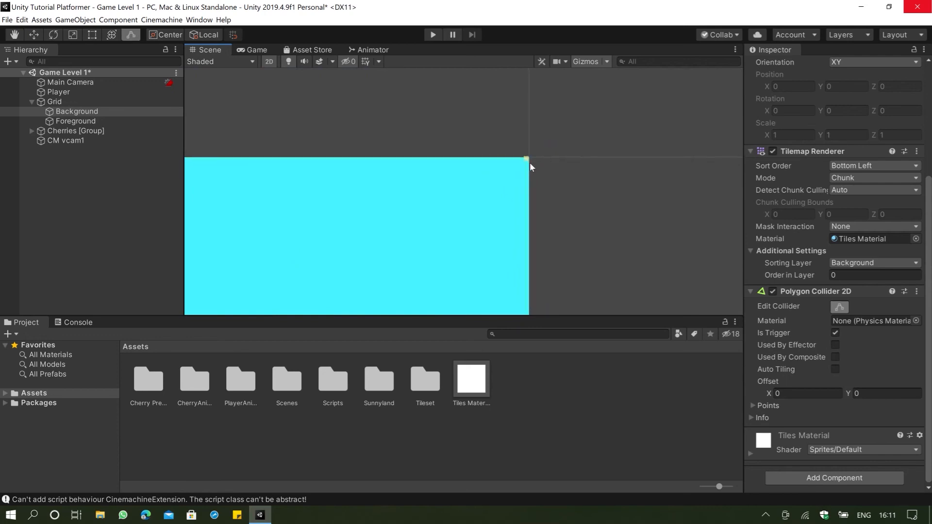
scroll(529, 163, up, 6)
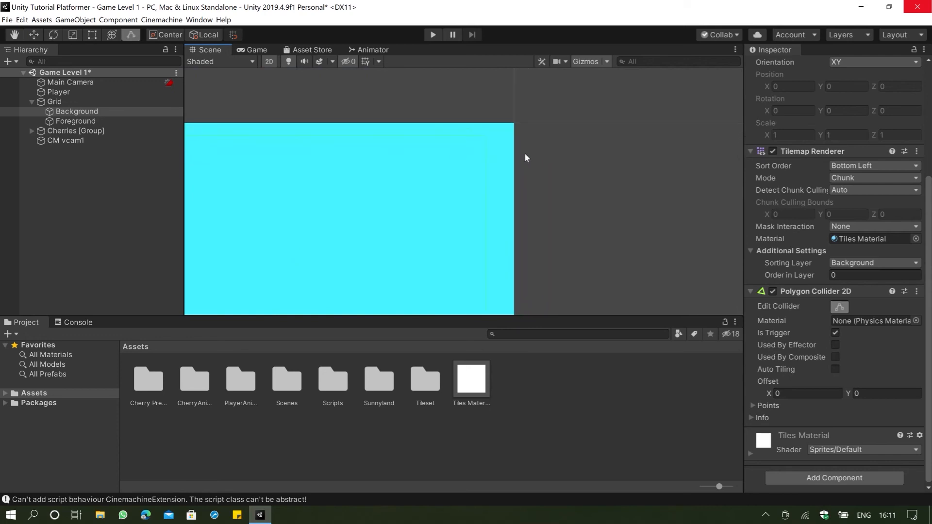
drag(508, 92, 508, 100)
Refine the upper-right collider vertex so it lines up closely with the background's top-right corner
scroll(524, 105, up, 5)
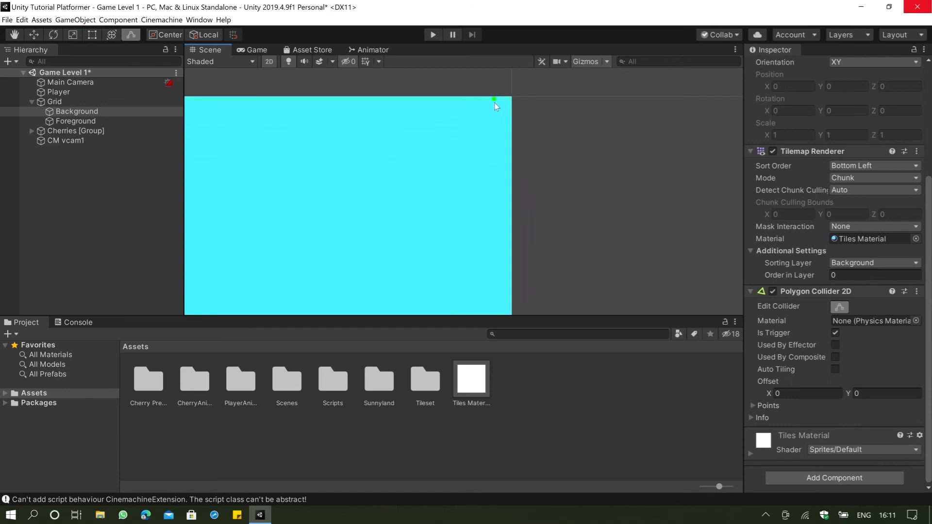
scroll(523, 104, up, 2)
middle_drag(525, 104, 535, 222)
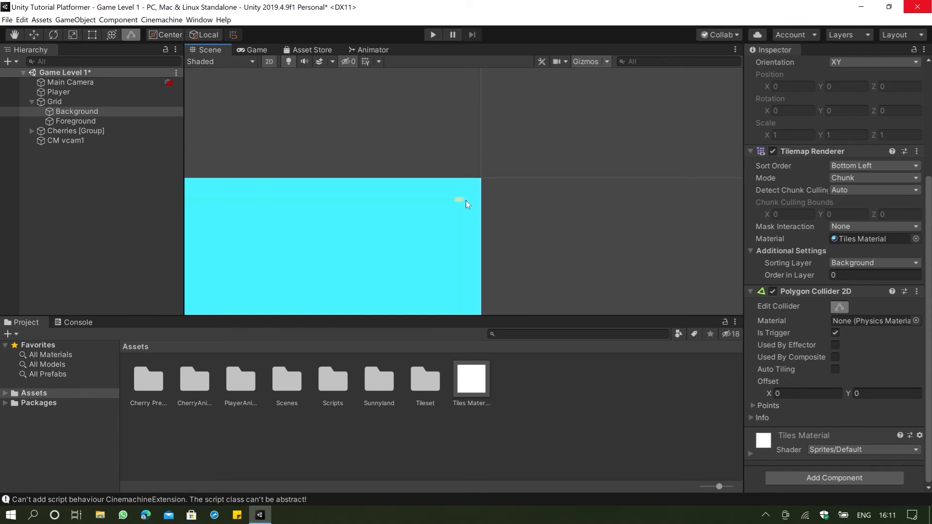
drag(459, 201, 480, 181)
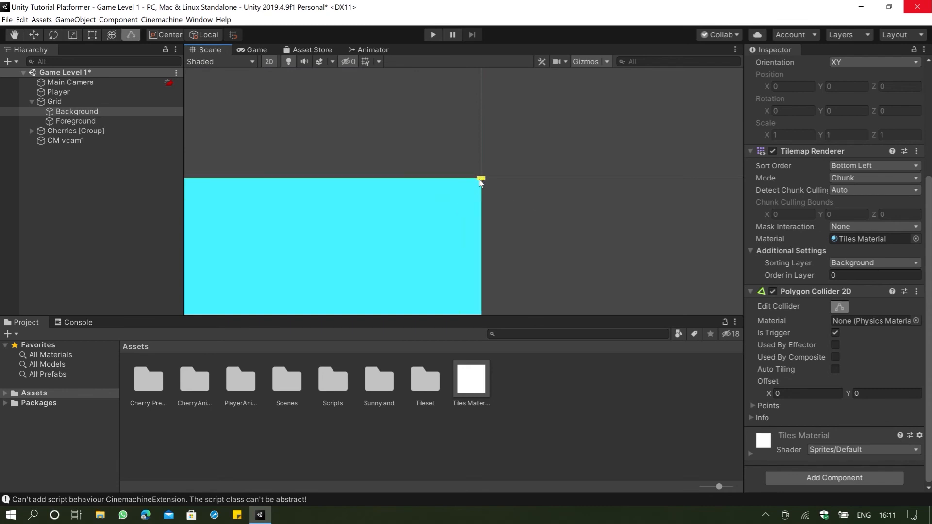
scroll(473, 187, up, 10)
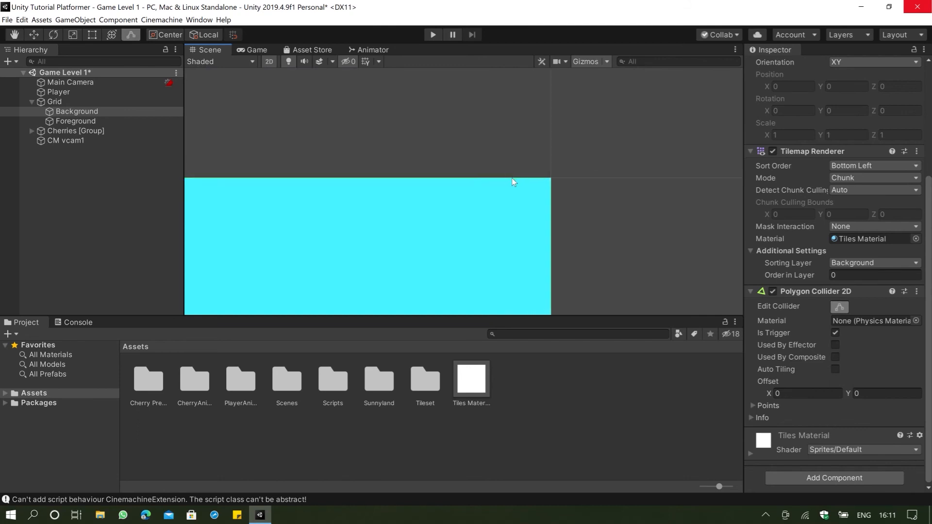
scroll(555, 176, up, 3)
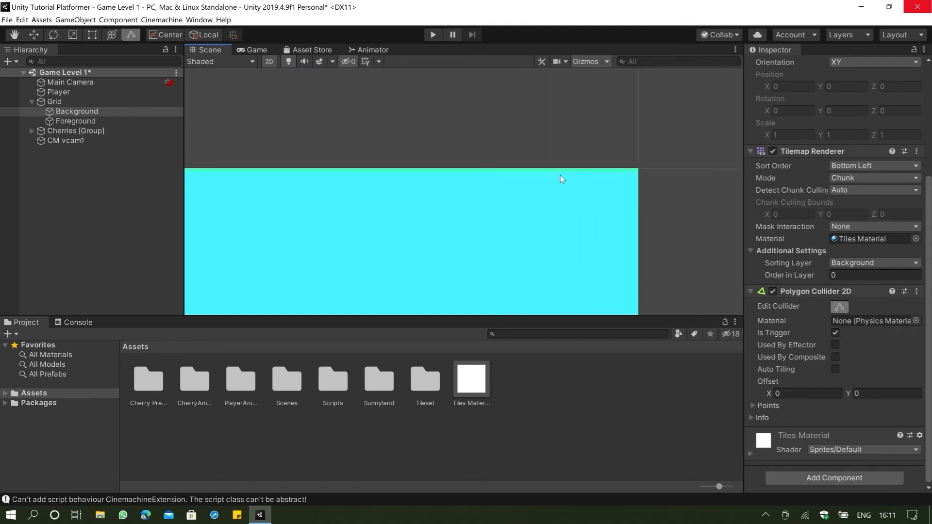
Inspect the fitted collider outline at the background's top-right corner and across the whole level
scroll(575, 179, down, 10)
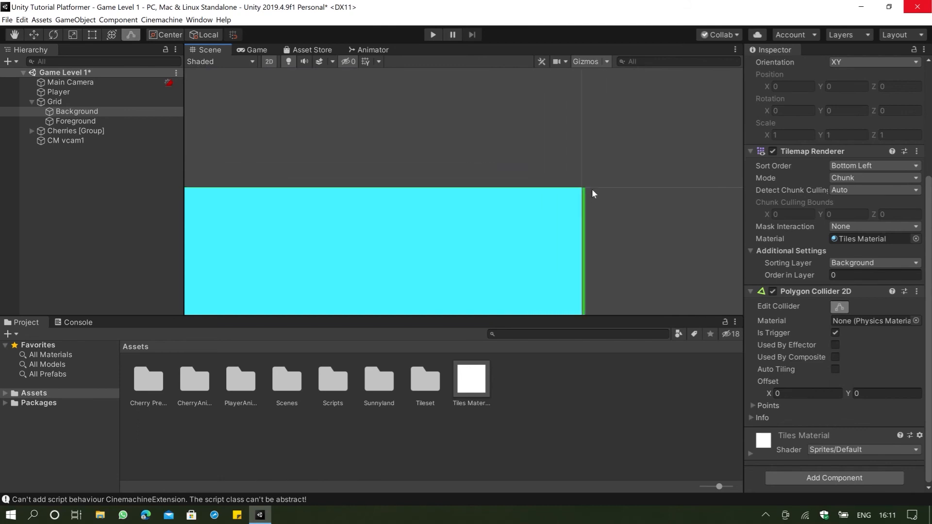
scroll(607, 180, down, 5)
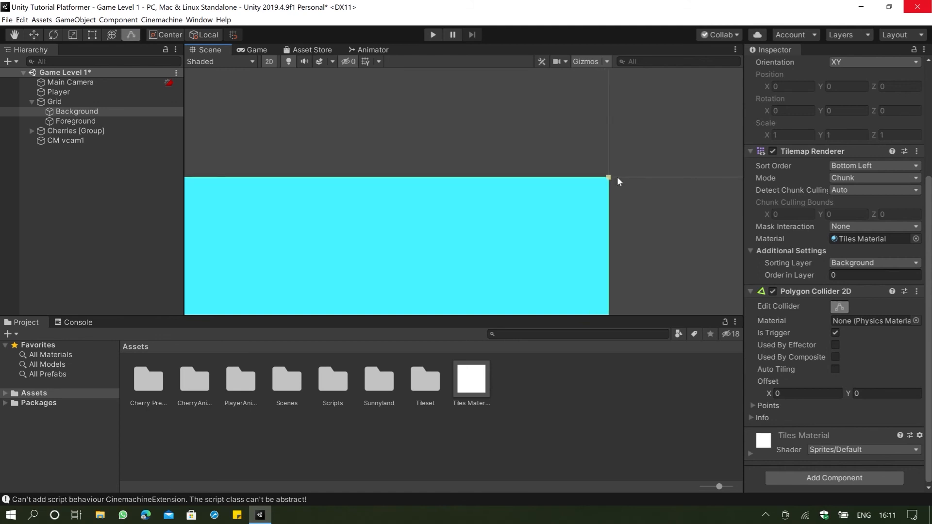
scroll(625, 174, down, 5)
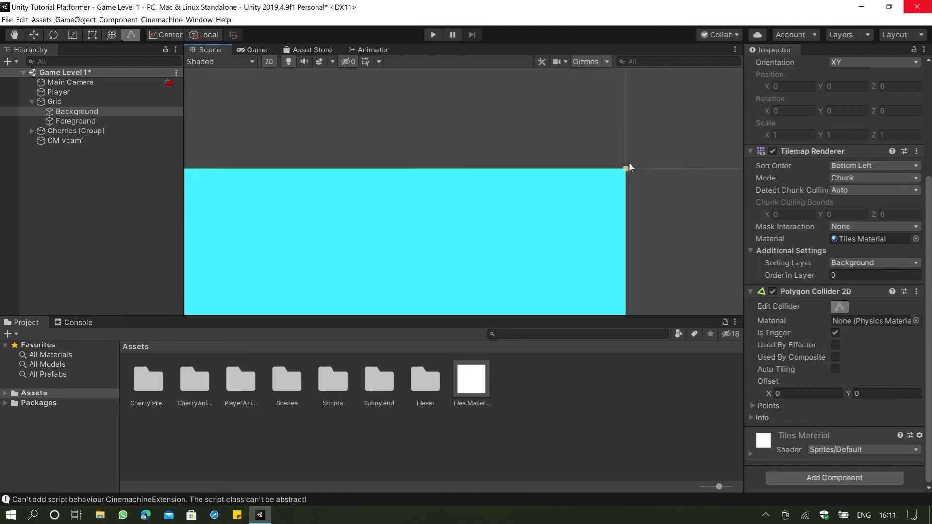
scroll(637, 152, down, 5)
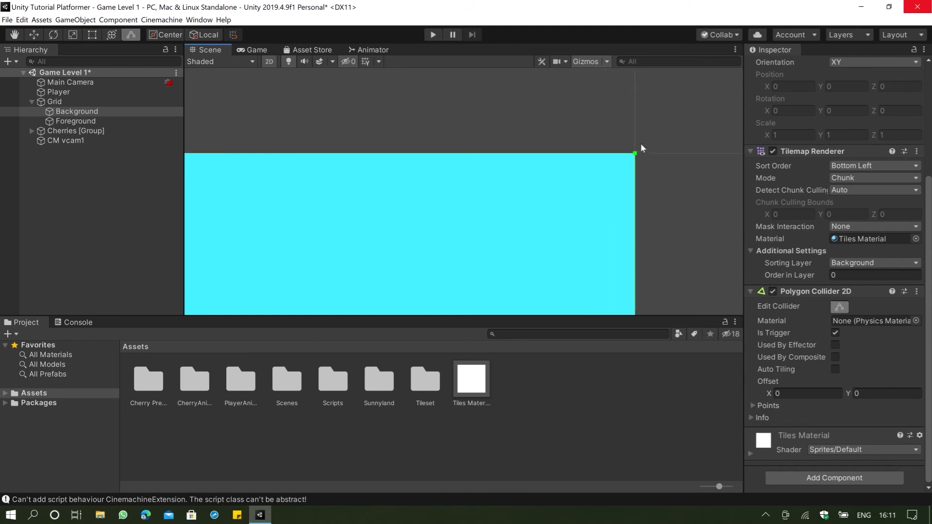
scroll(640, 139, down, 5)
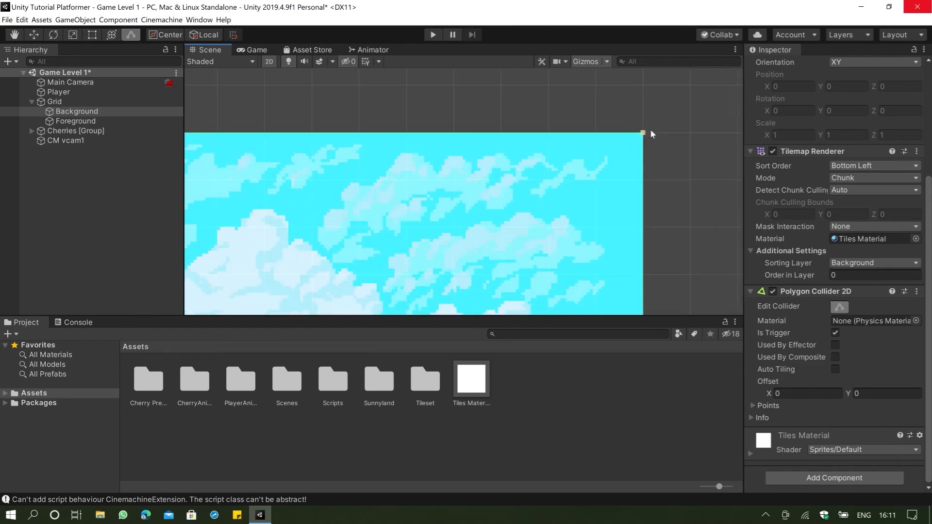
scroll(646, 138, down, 5)
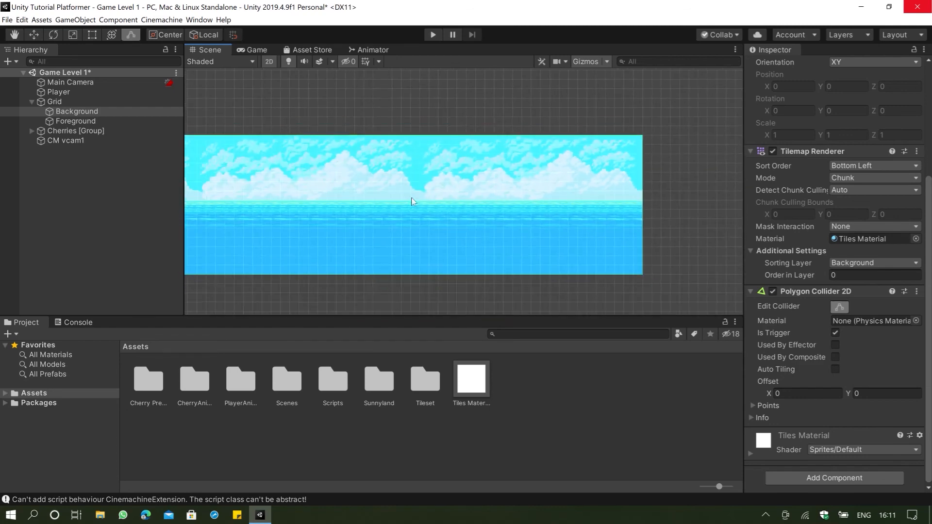
middle_drag(673, 176, 680, 186)
middle_drag(539, 176, 601, 196)
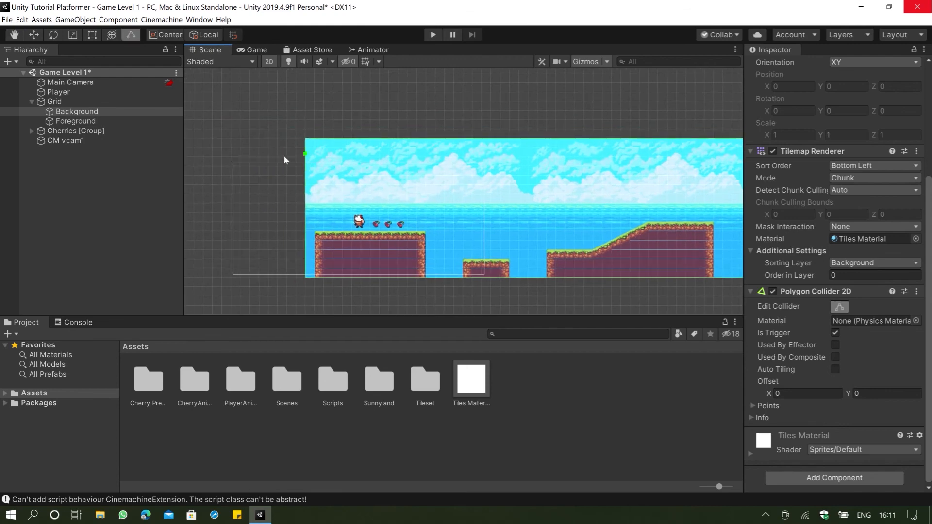
Assign the Background's polygon collider as the Bounding Shape 2D in CM vcam1's Cinemachine Confiner
click(66, 141)
scroll(831, 301, down, 5)
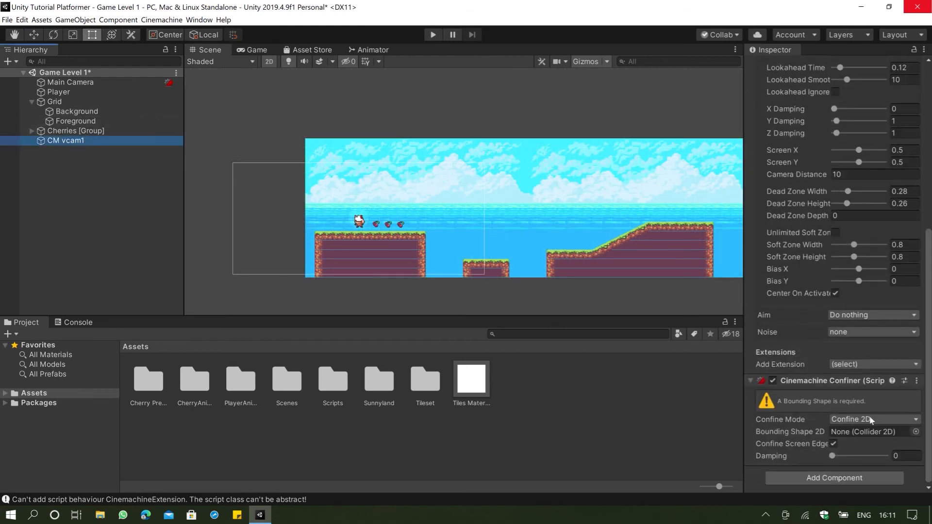
drag(109, 113, 888, 436)
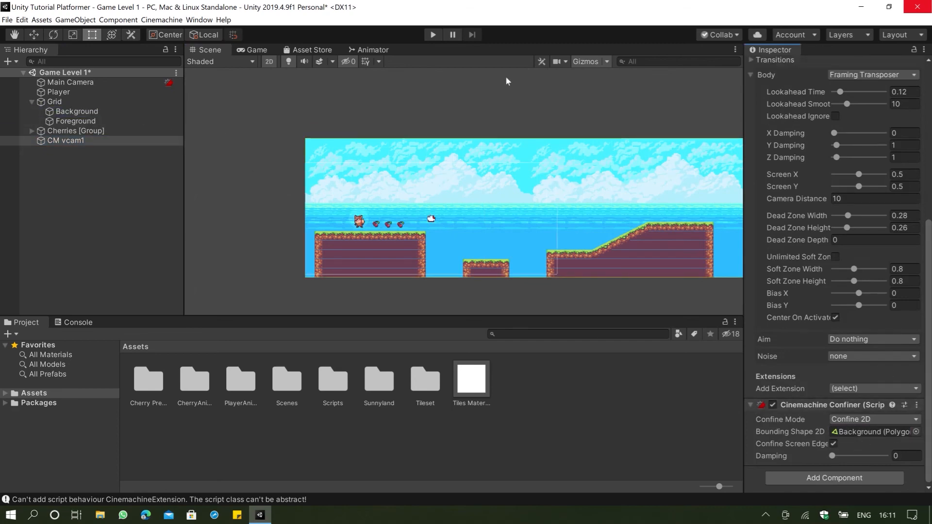
Play the level without the camera guide overlay and walk the player to the left edge to test the camera confinement
click(432, 34)
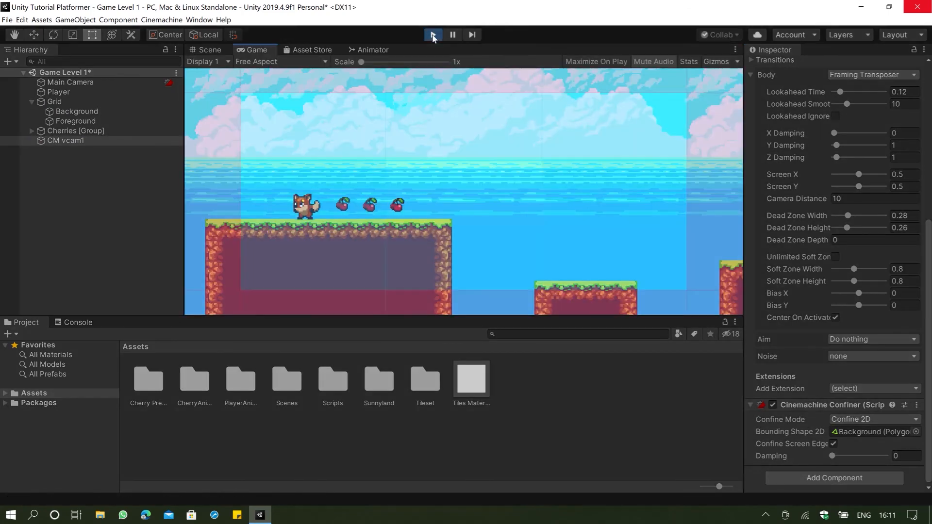
key(Right)
key(Left)
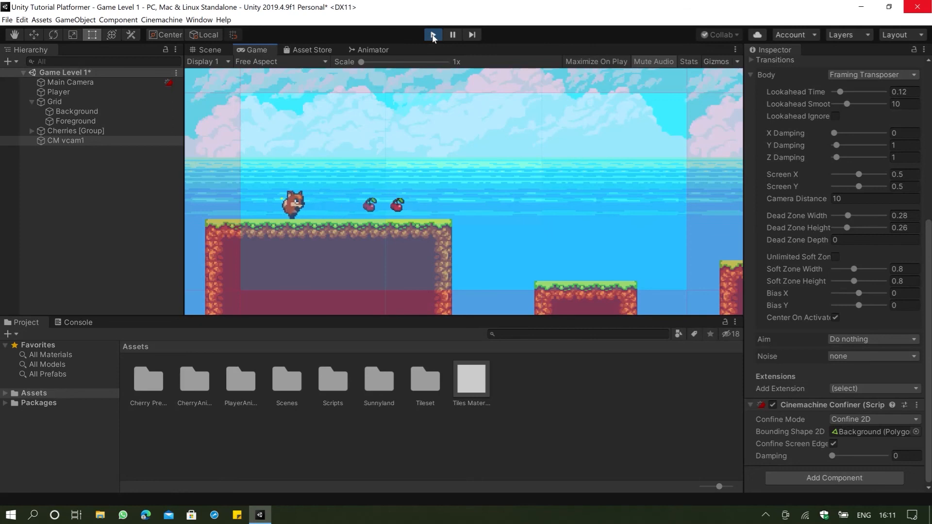
click(88, 84)
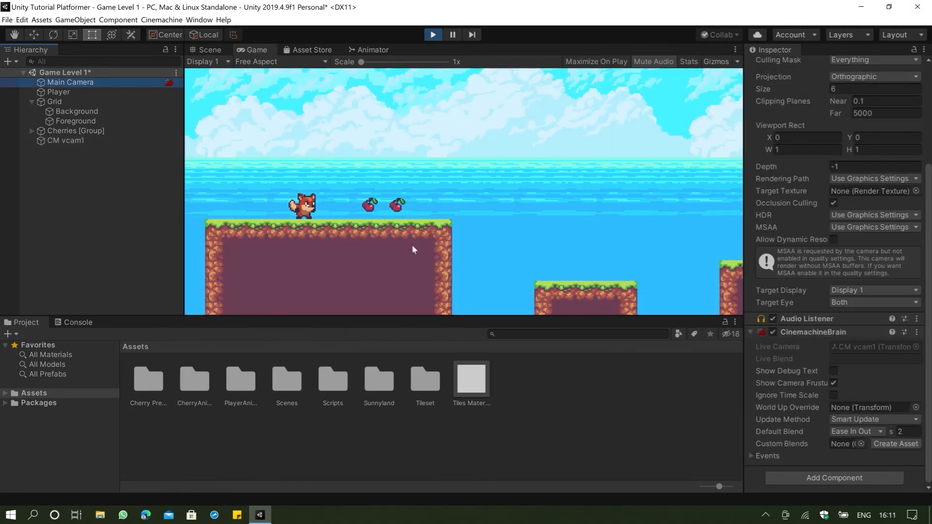
click(482, 219)
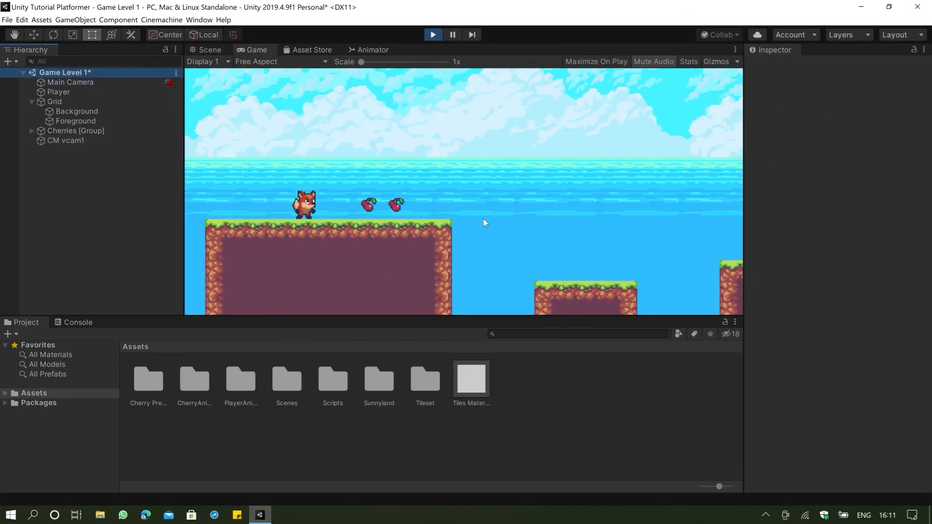
click(482, 218)
key(Left)
key(Left)
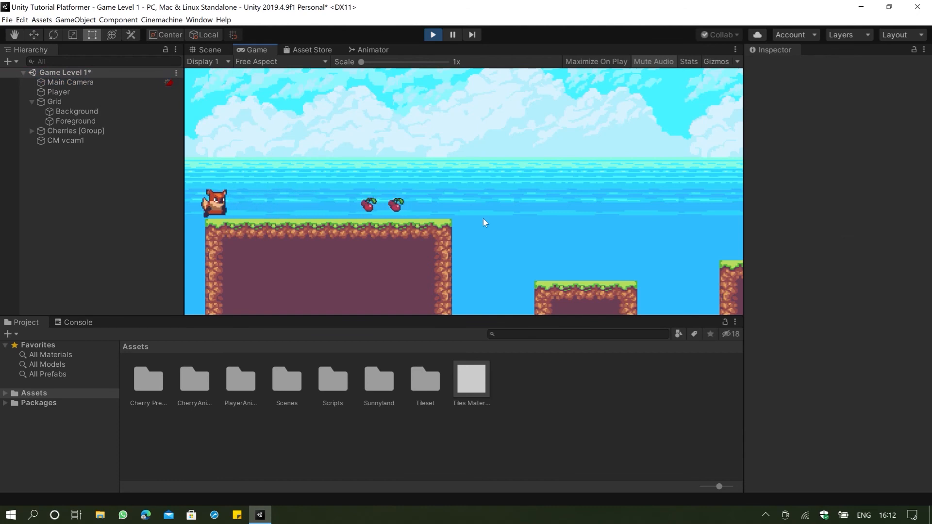
Run and jump the player across the platforms past the rightmost one to test camera following, and end the play test
key(space)
key(Right)
key(Right)
key(space)
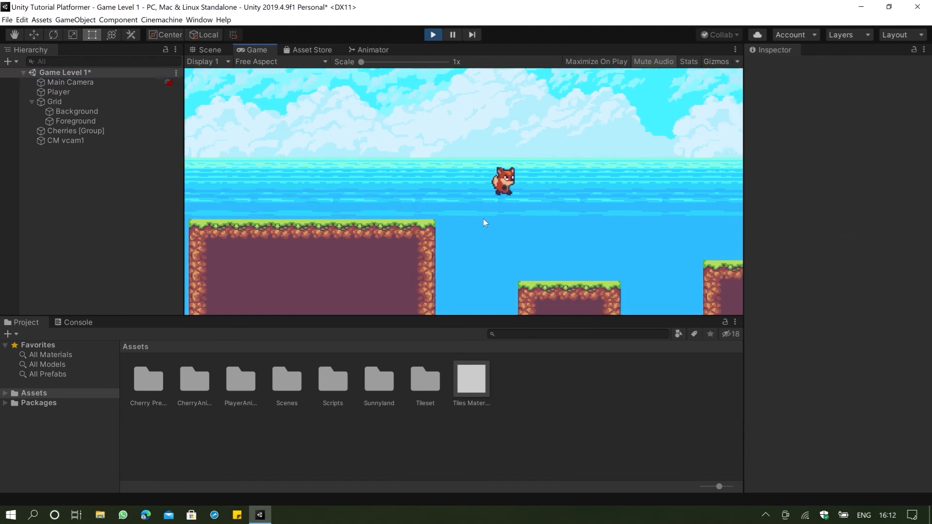
key(Right)
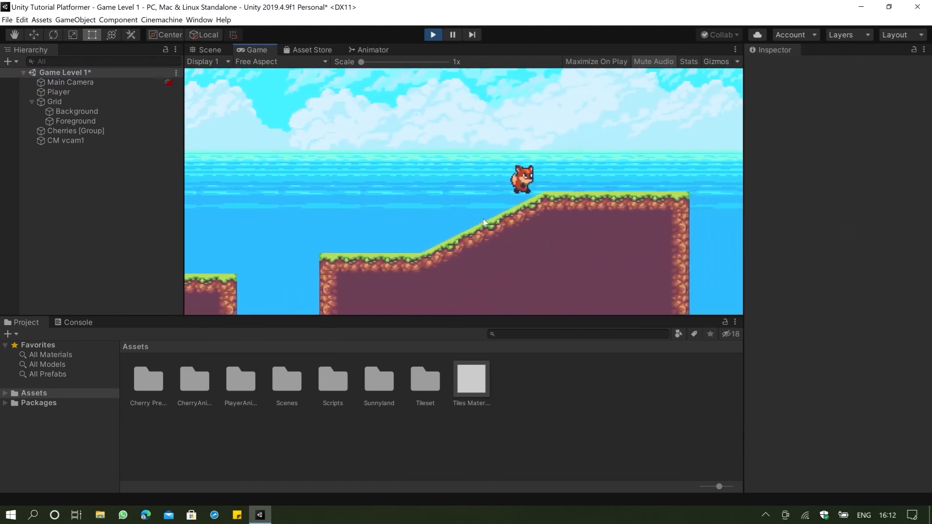
key(space)
key(Left)
key(Right)
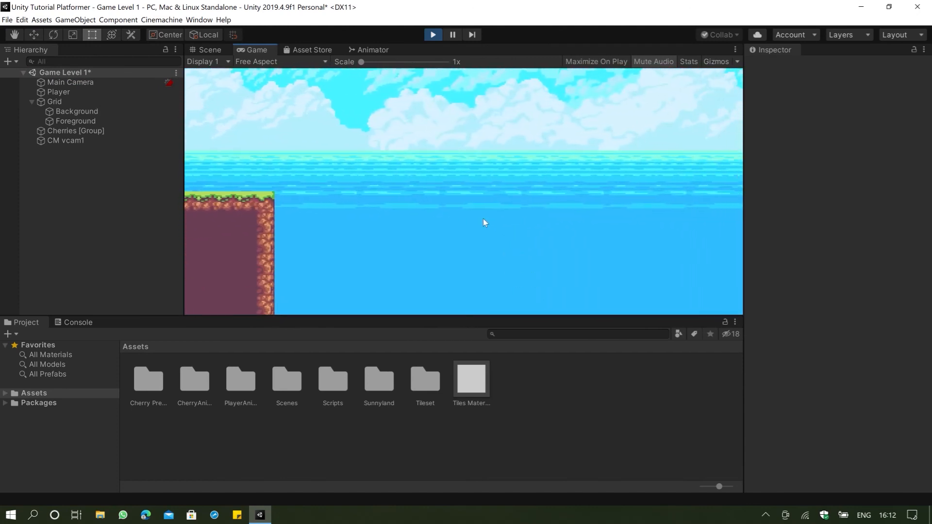
click(434, 35)
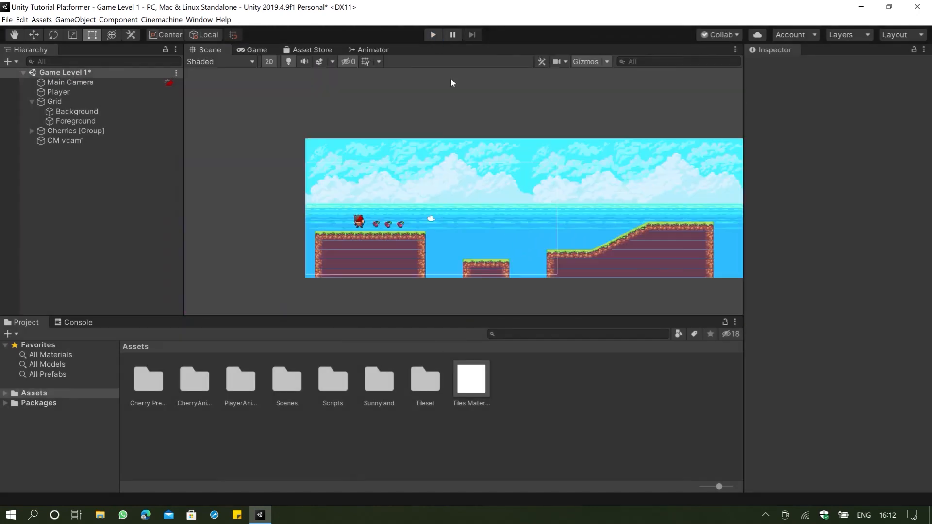
Review CM vcam1's confiner settings and examine its camera frame against the background and platforms in the scene
scroll(473, 140, up, 2)
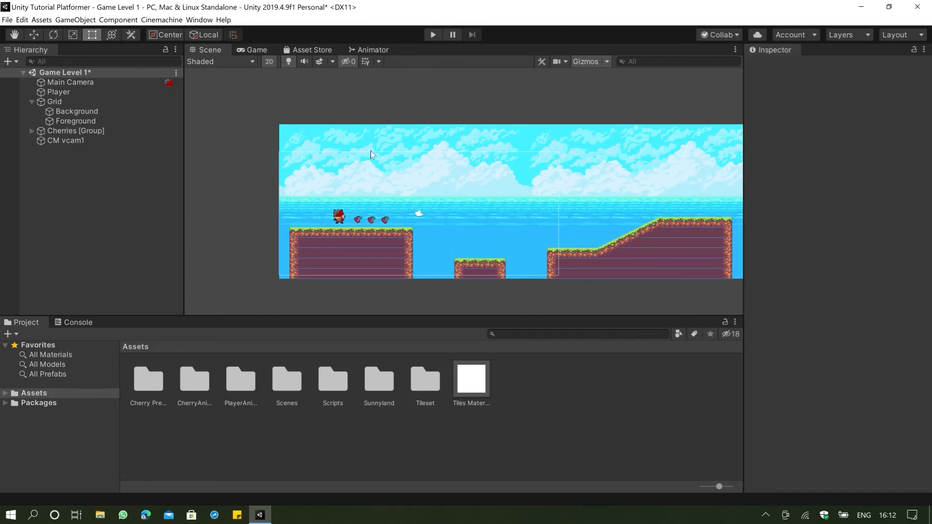
click(102, 113)
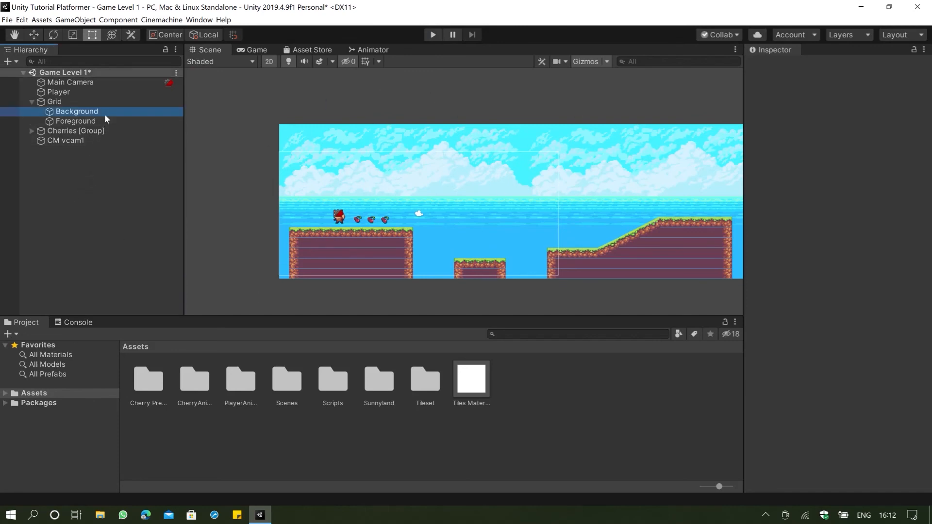
click(81, 142)
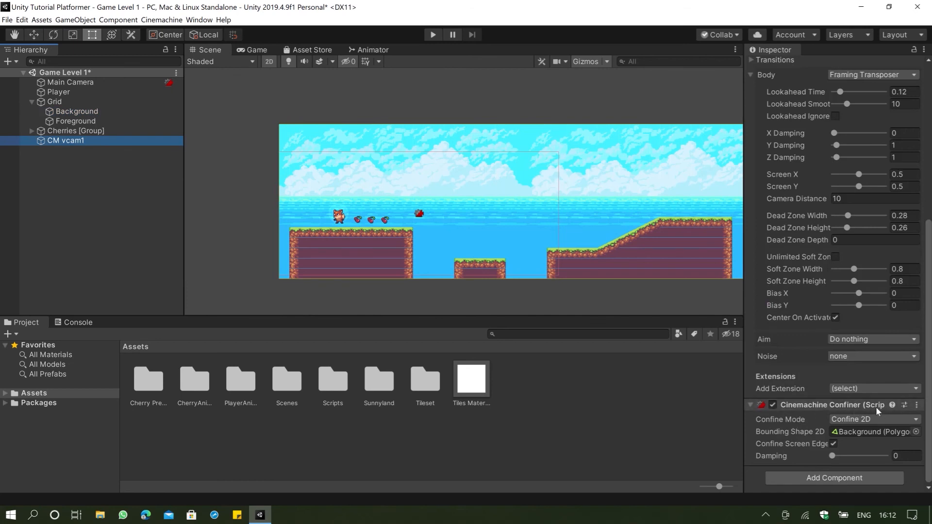
scroll(501, 219, down, 9)
middle_drag(603, 185, 559, 209)
key(t)
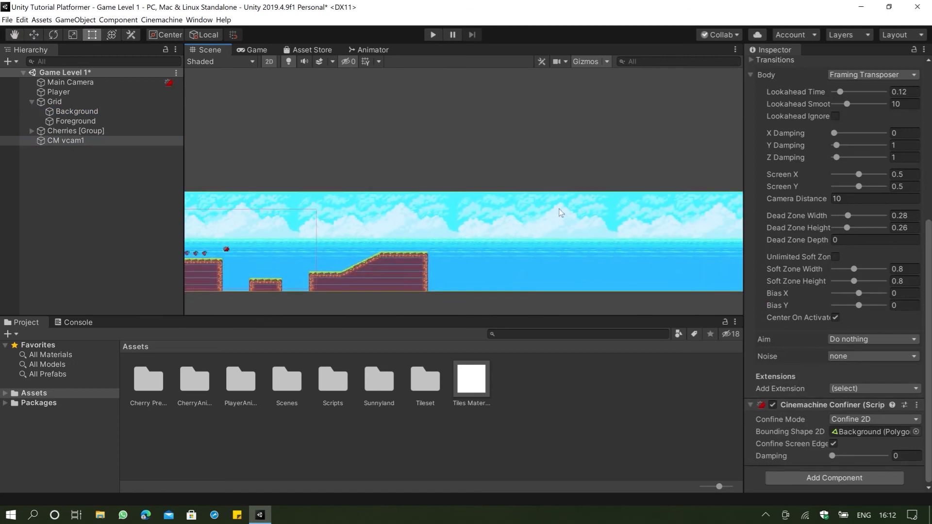
middle_drag(406, 241, 547, 227)
scroll(385, 240, up, 3)
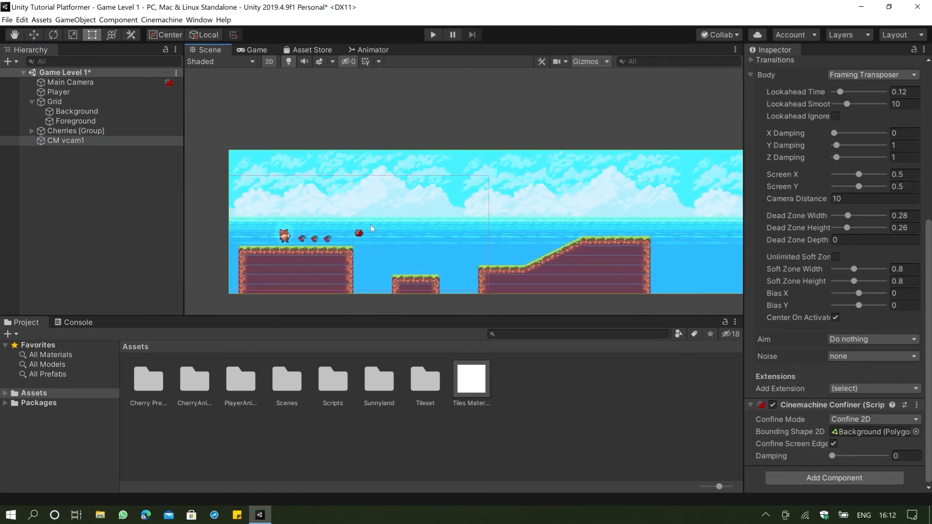